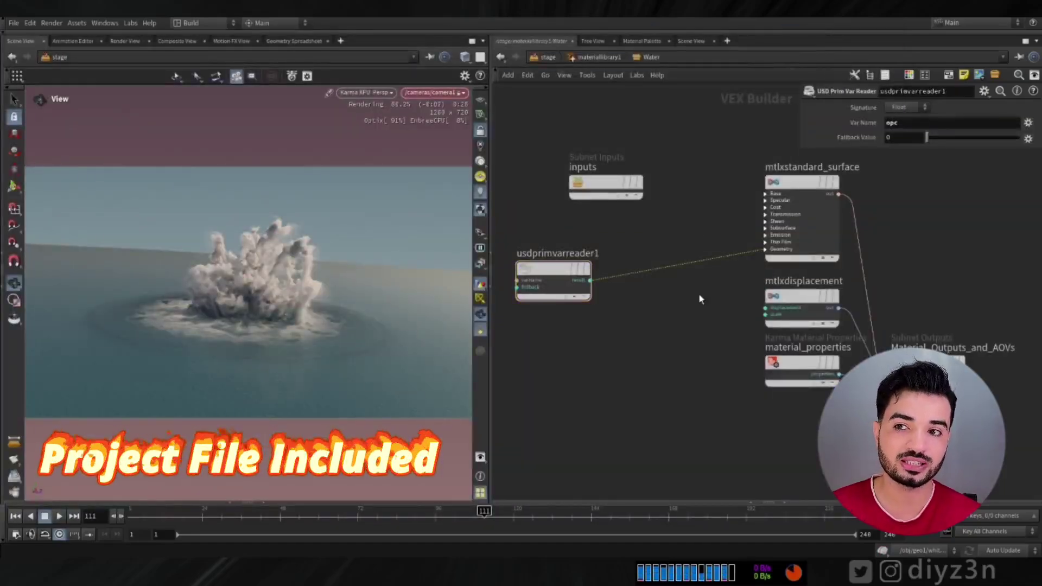
key("Delete")
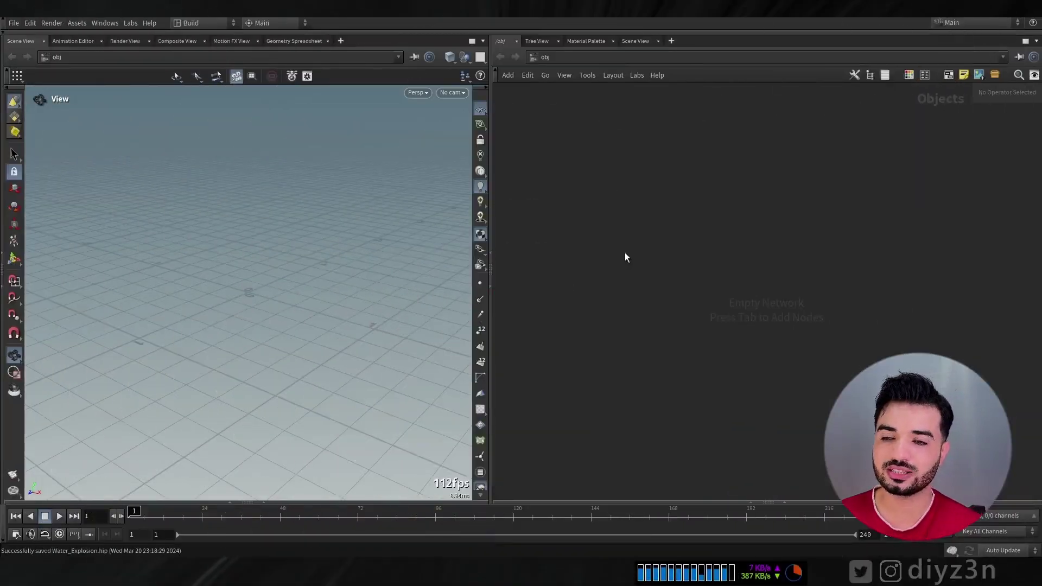
Step: Add a Geometry object to the empty object network and go inside it
key("Tab")
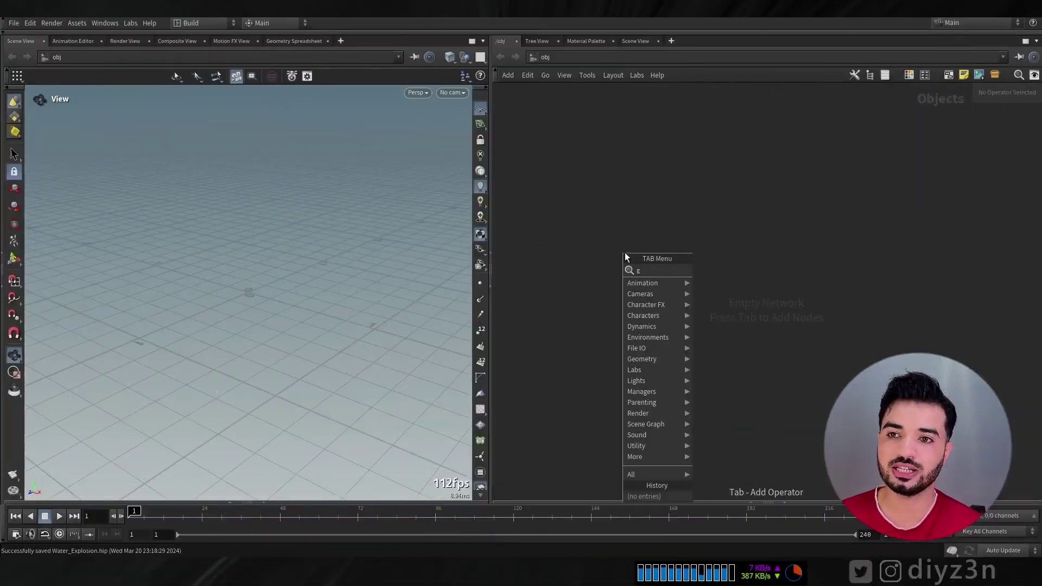
type("ge")
left_click(749, 270)
left_click(592, 242)
double_click(594, 240)
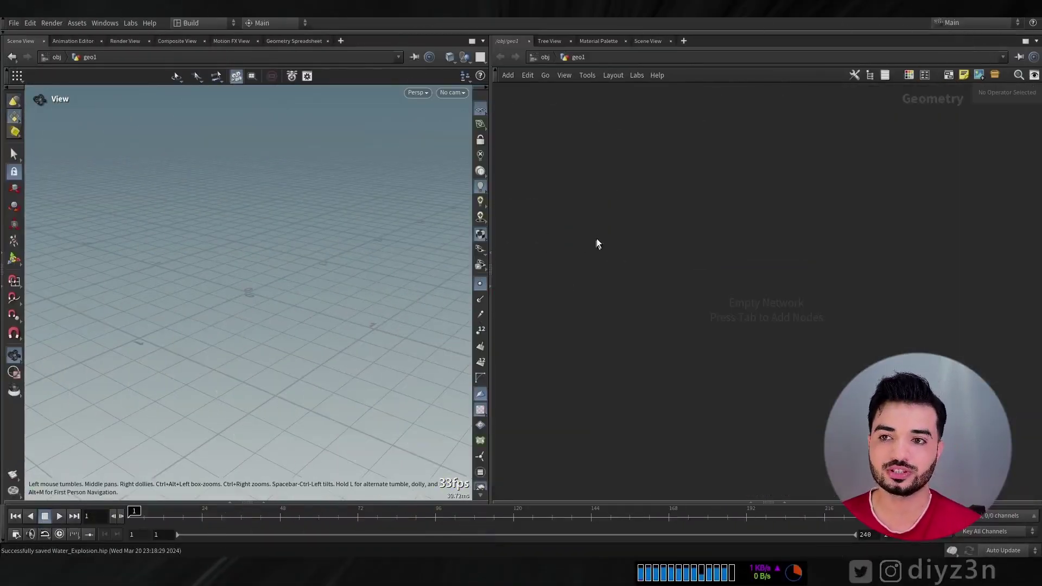
Step: Place the FLIP Configure Flip! preset setup in the geometry network
key("Tab")
mouse_move(621, 312)
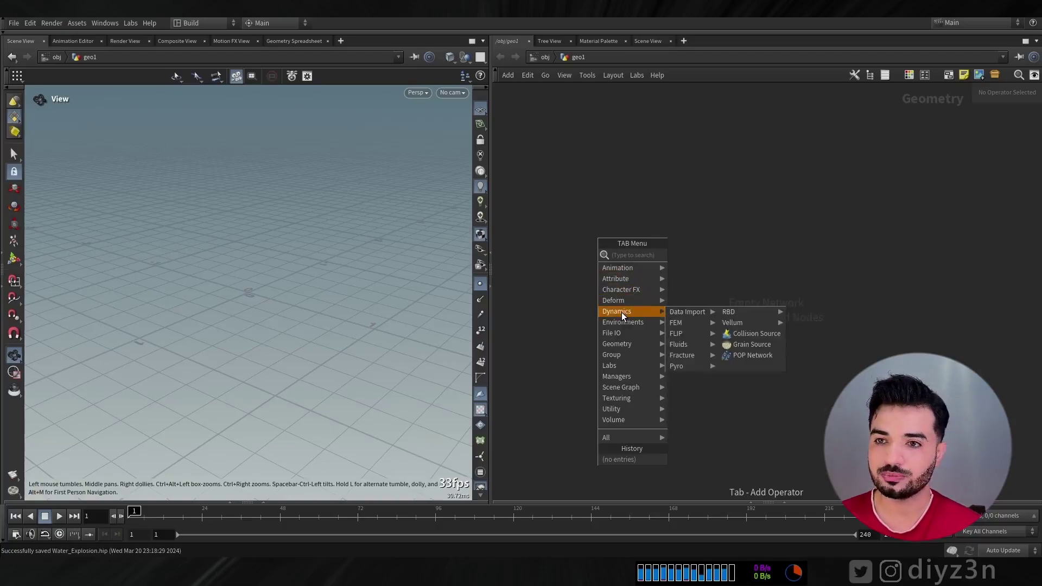
mouse_move(688, 334)
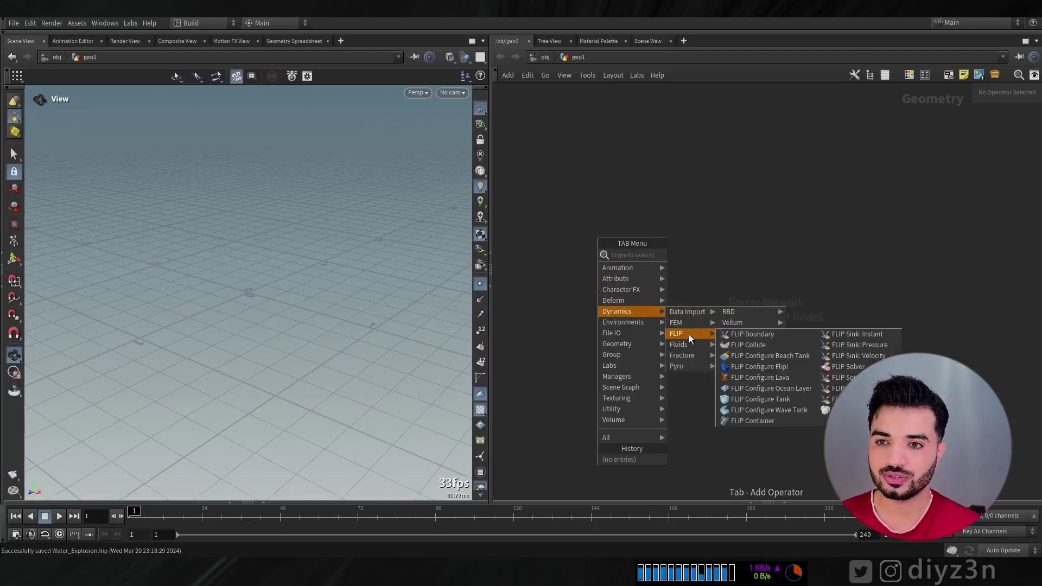
left_click(774, 363)
left_click(641, 238)
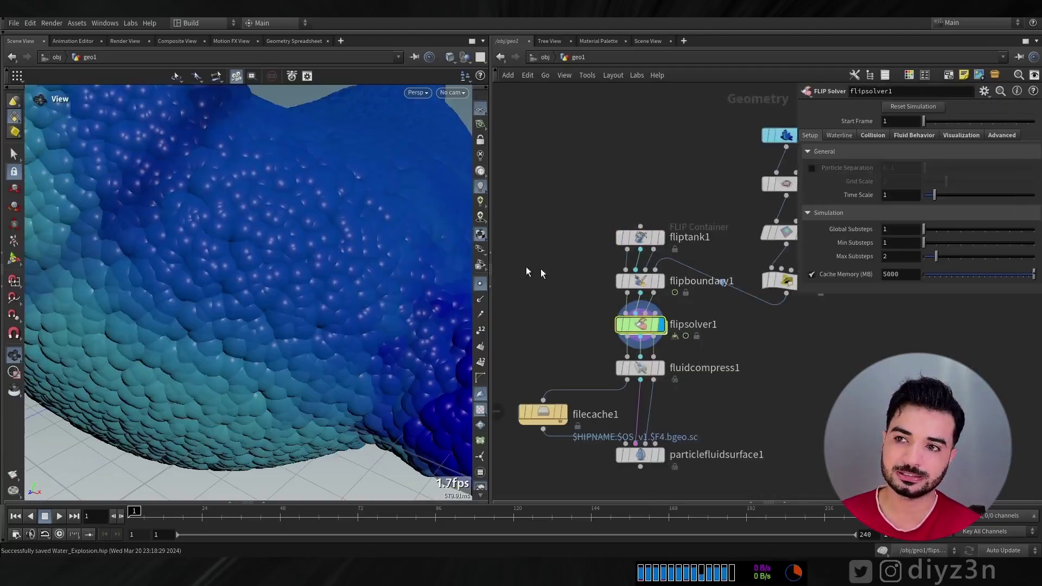
Step: Delete the flipboundary1 node and move fliptank1 down closer to the FLIP Solver
key("f")
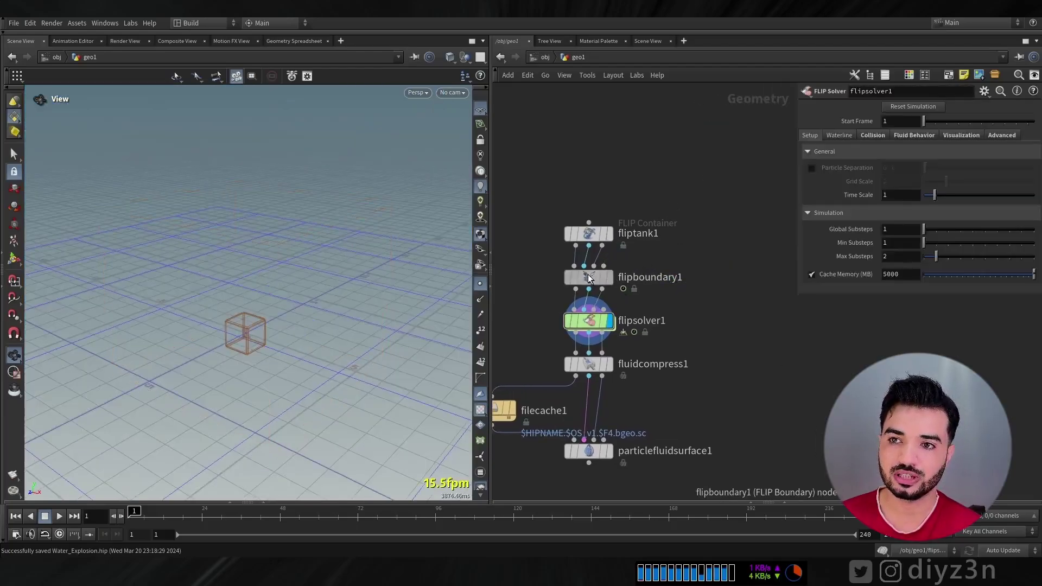
left_click(588, 275)
key("Delete")
left_click_drag(589, 233, 590, 264)
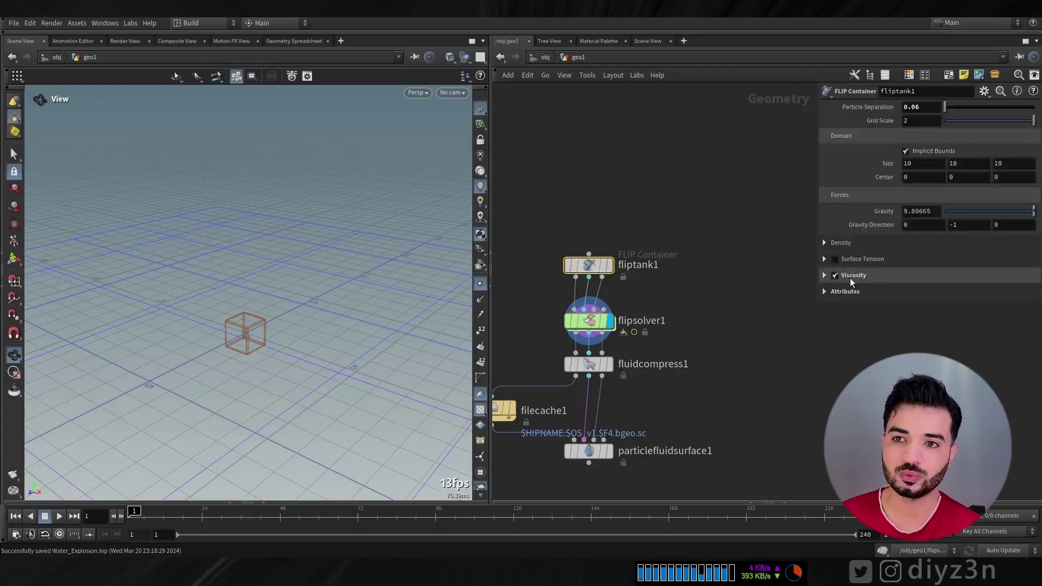
Step: Disable Viscosity on the FLIP Container and check its Attributes options
left_click(833, 275)
left_click(841, 292)
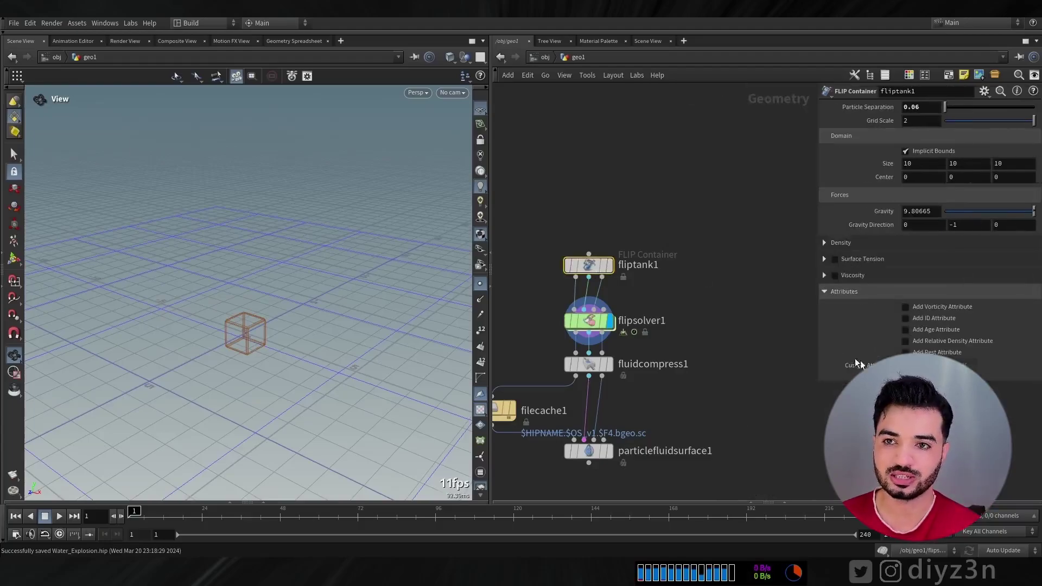
left_click(832, 291)
middle_click_drag(675, 327, 691, 229)
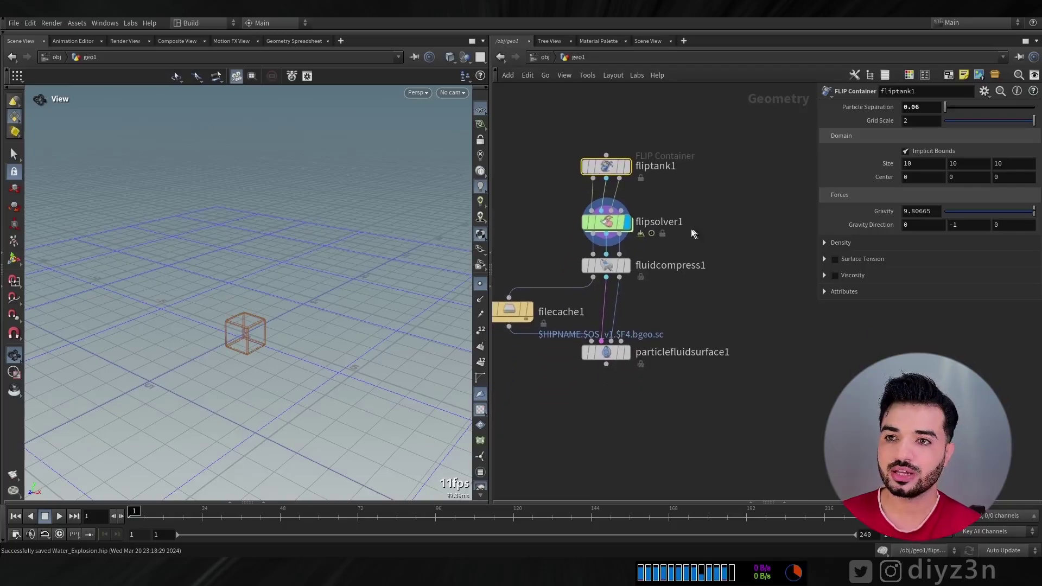
Step: Resize the FLIP Container's domain to about 32.36 × 10 × 14.85 and raise its centre to about 5.53 in Y
right_click_drag(189, 256, 330, 263)
right_click(221, 252)
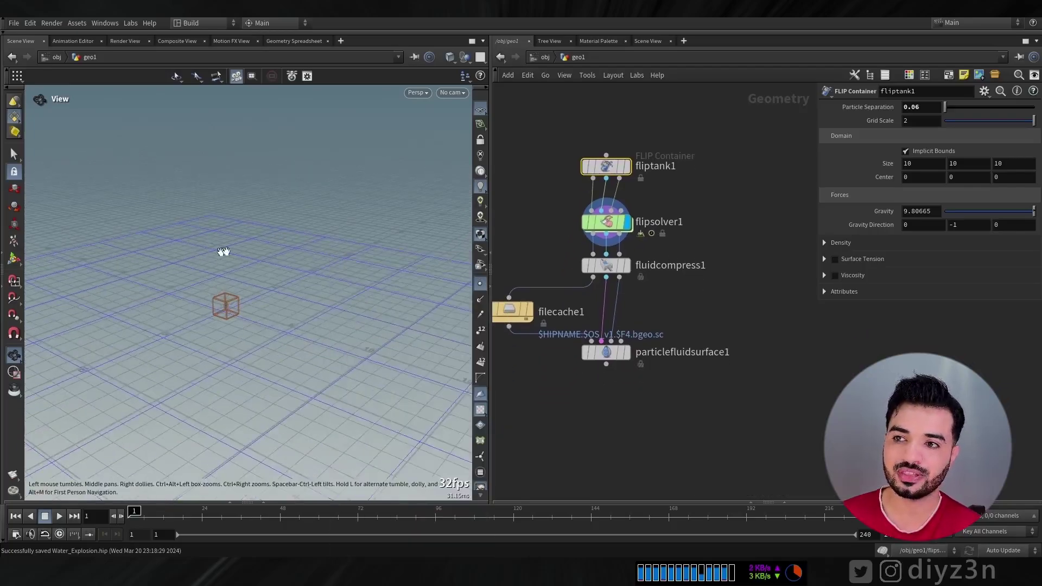
right_click_drag(223, 254, 165, 254)
left_click_drag(165, 254, 380, 343)
left_click(18, 260)
left_click_drag(258, 332, 239, 339)
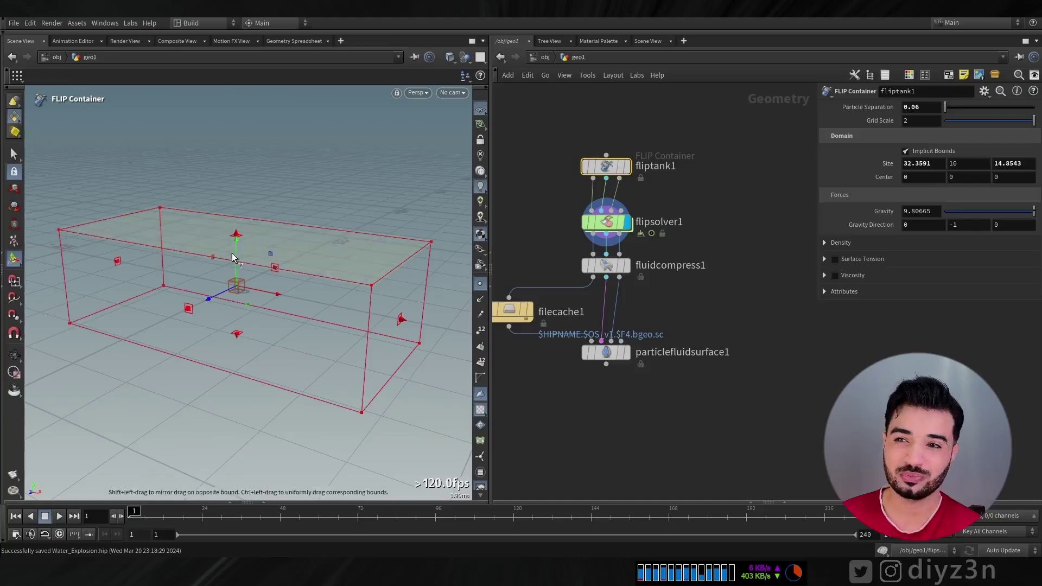
left_click_drag(235, 252, 234, 190)
left_click_drag(242, 277, 240, 303, "alt")
key("Return")
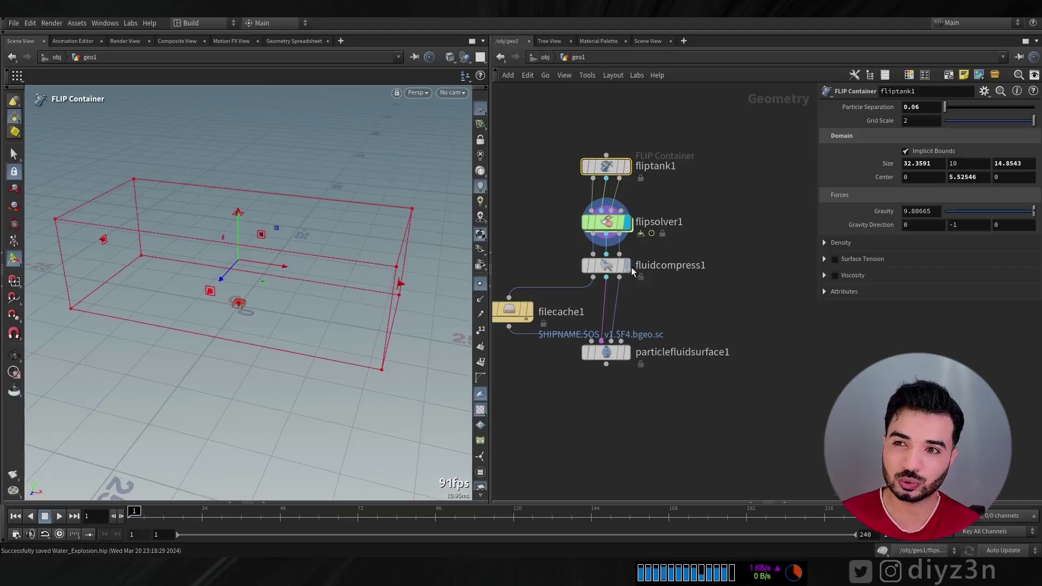
Step: Enable the Waterline on the FLIP Solver and set its level to 1.13
left_click(607, 223)
left_click(841, 136)
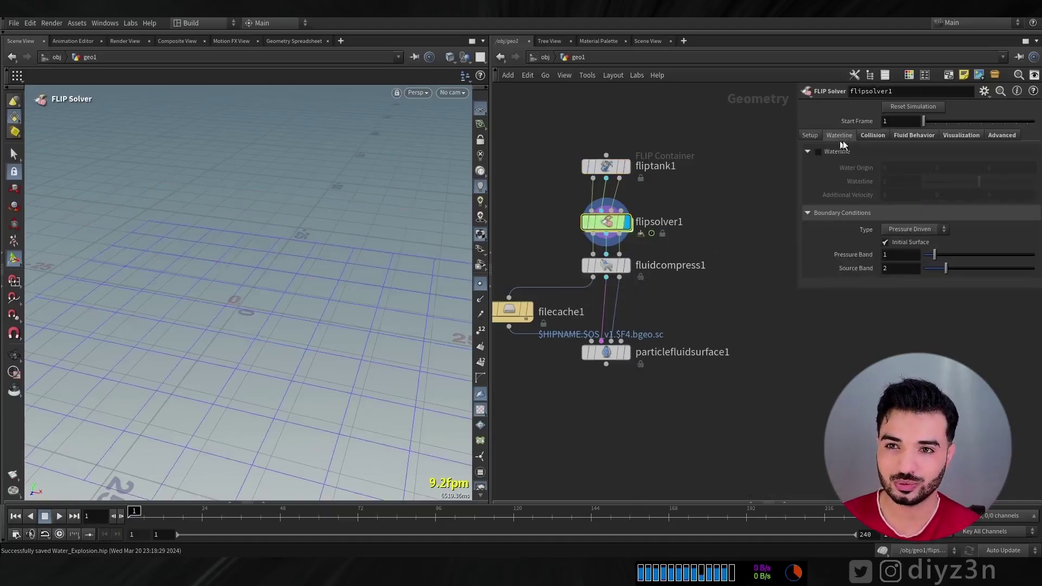
key("Escape")
left_click_drag(263, 311, 296, 263)
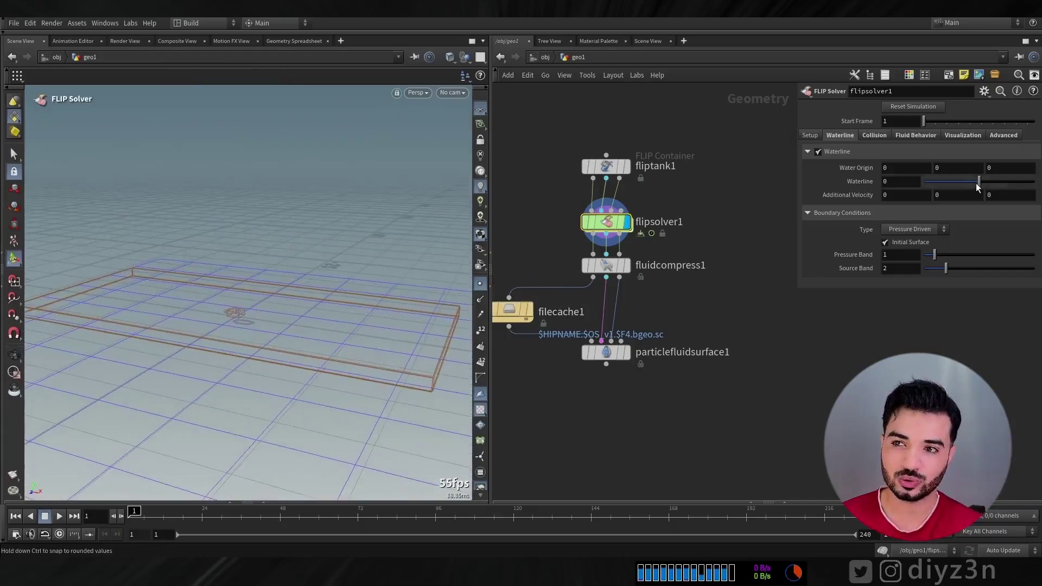
mouse_move(979, 182)
left_mouse_down()
mouse_move(967, 189)
mouse_move(1001, 187)
mouse_move(985, 183)
left_mouse_up()
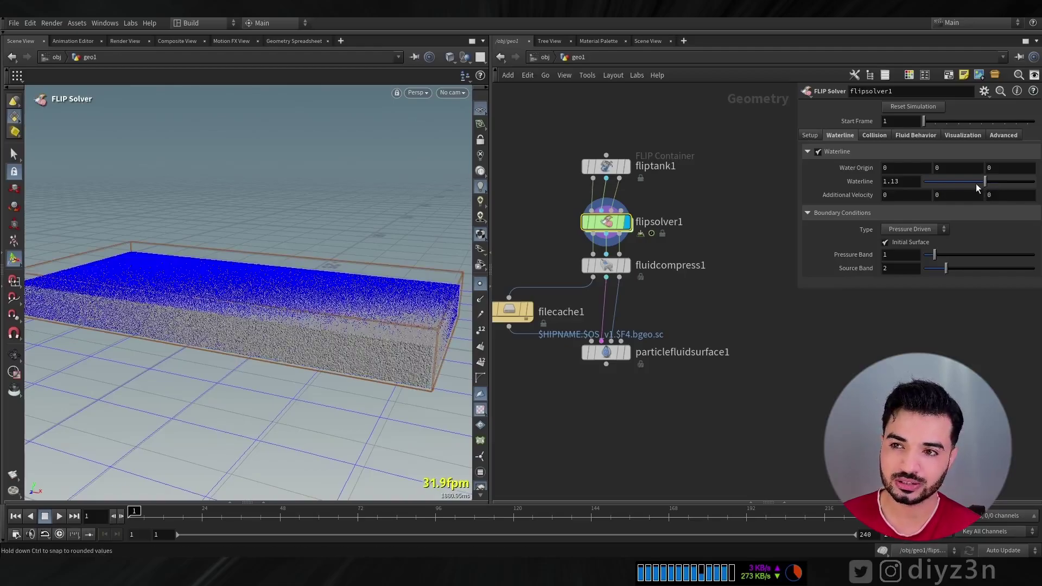
key("Escape")
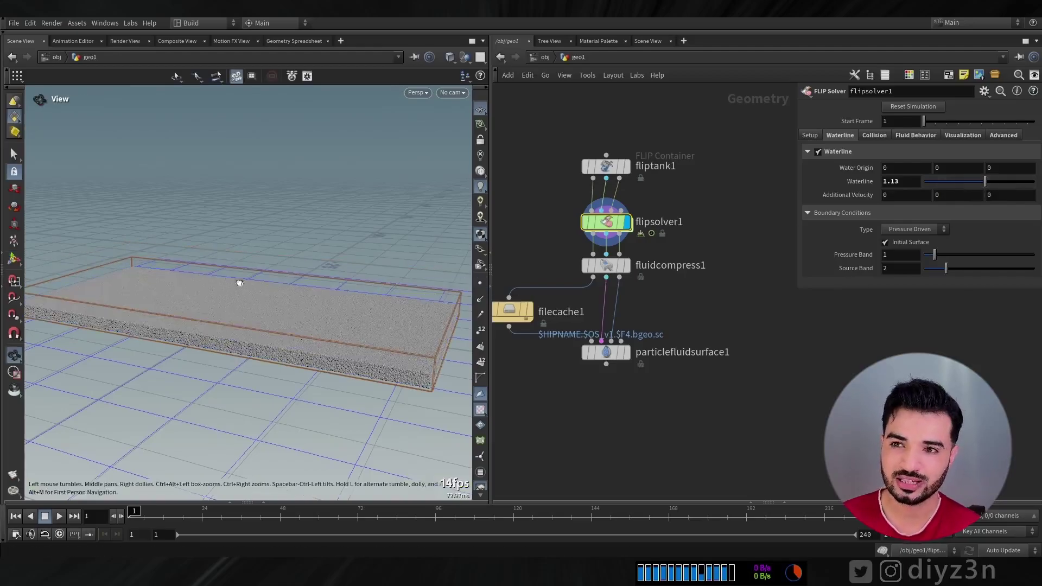
left_click_drag(237, 282, 233, 302)
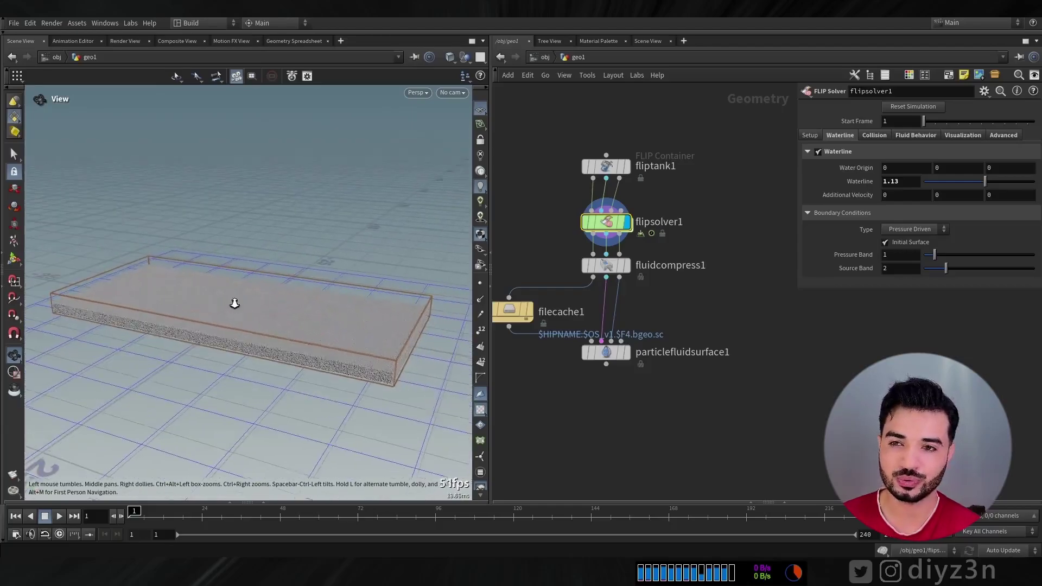
Step: Turn off the ground plane in the FLIP Solver's collision settings and open its Fluid Behavior settings
key("Return")
left_click(810, 135)
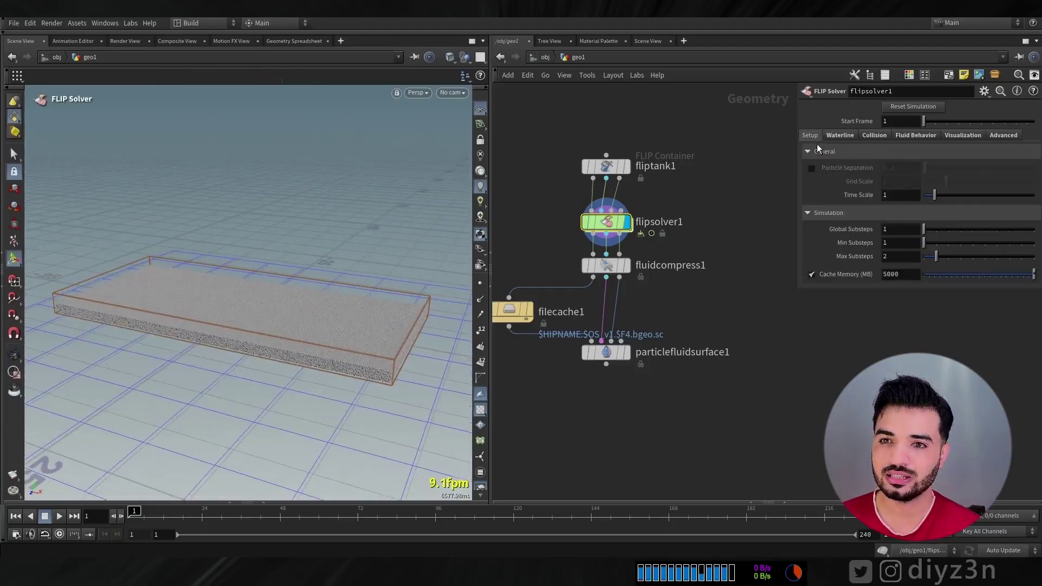
left_click(845, 134)
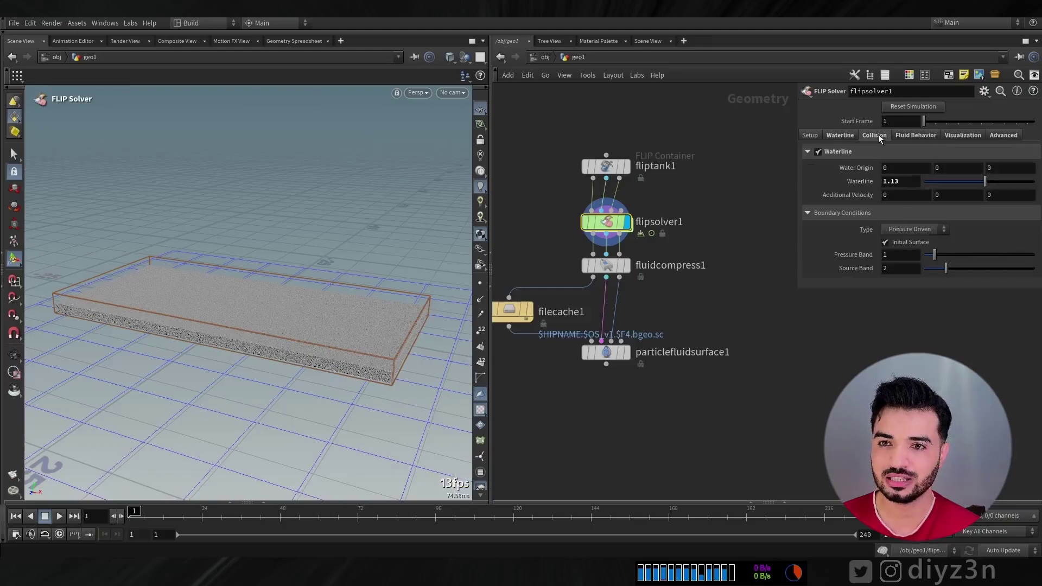
left_click(878, 135)
left_click(895, 134)
left_click(880, 135)
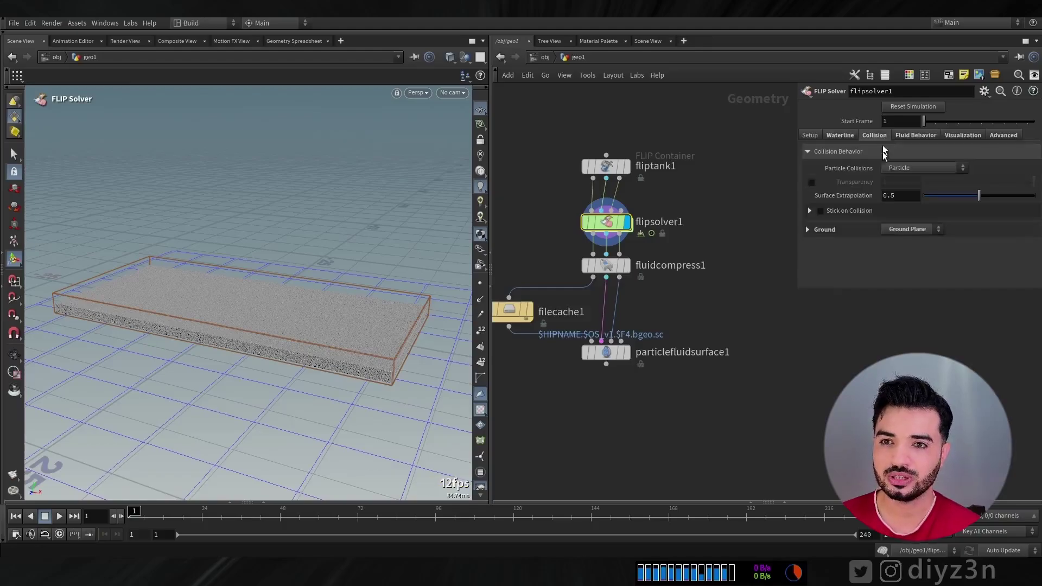
left_click(904, 229)
left_click(901, 241)
left_click(907, 135)
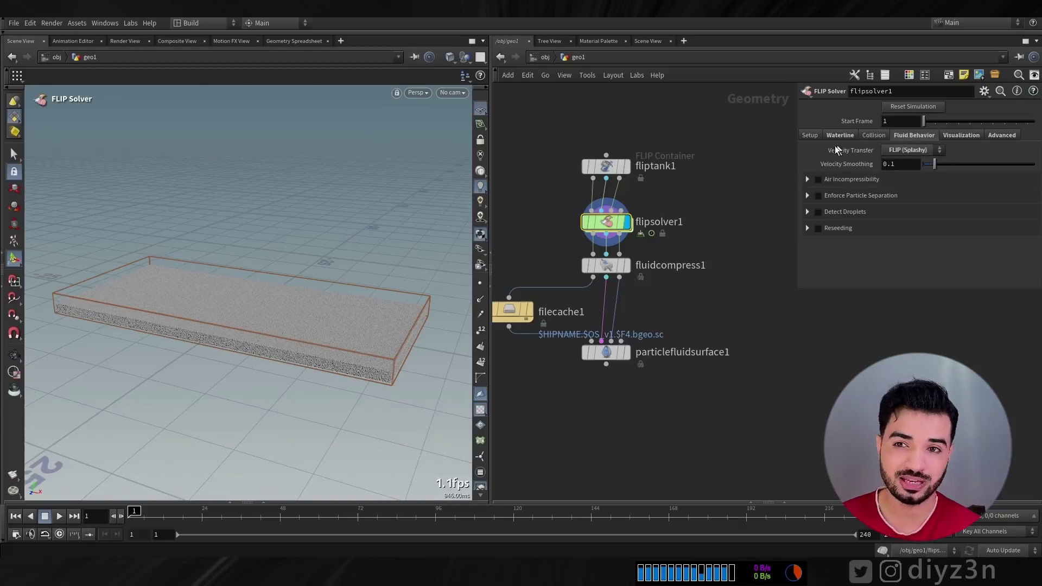
left_click_drag(293, 239, 326, 253, "alt")
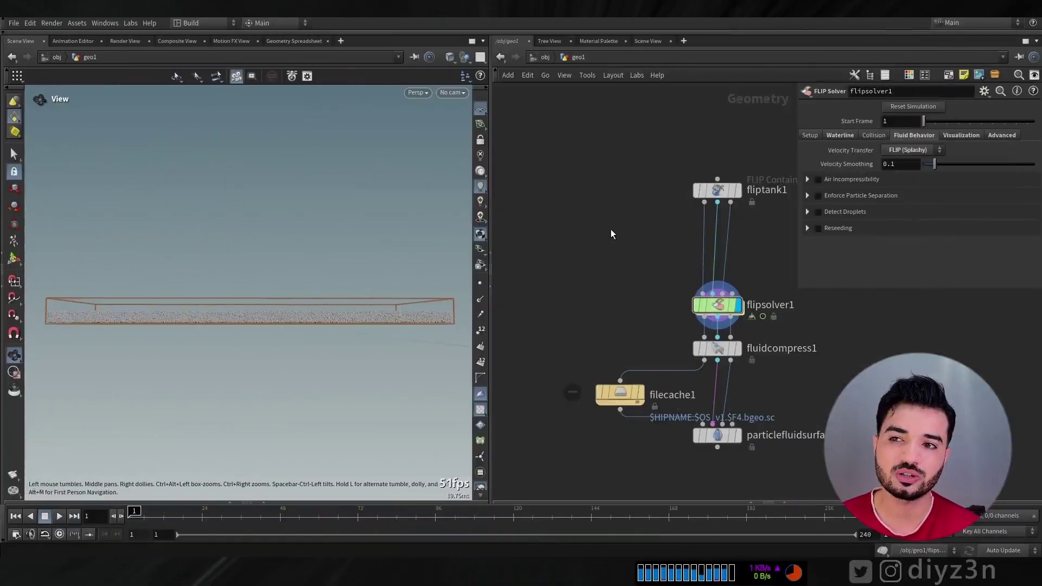
Step: Add a Sphere (Polygons) node beside the FLIP Container in the network
middle_click_drag(612, 231, 629, 226)
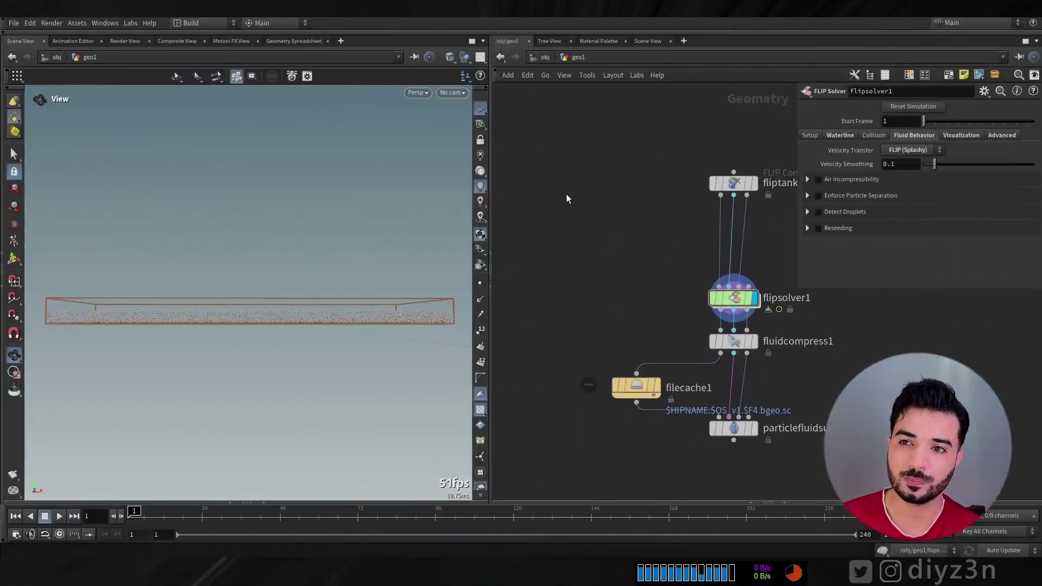
key("Tab")
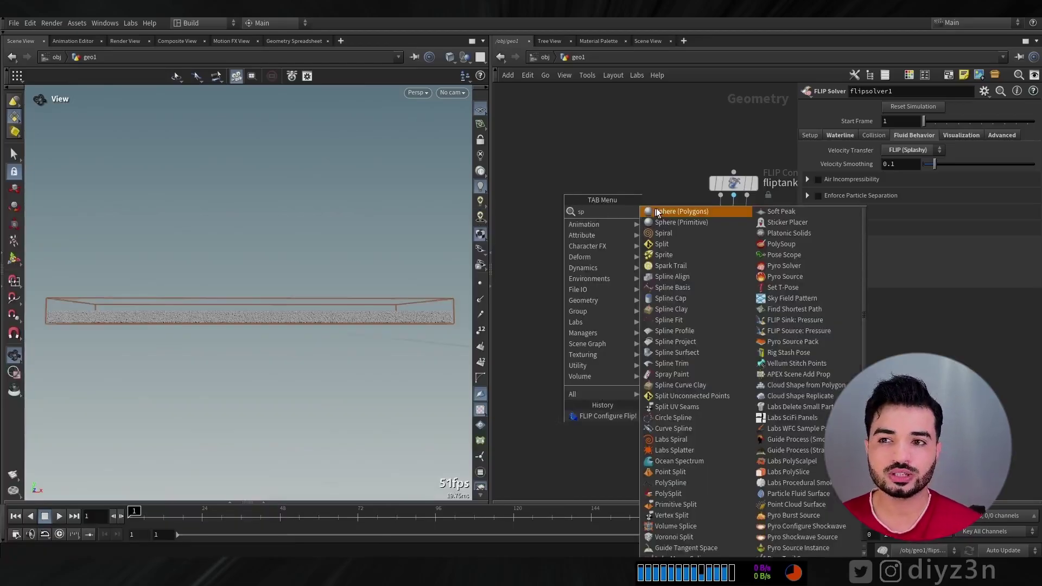
left_click(684, 214)
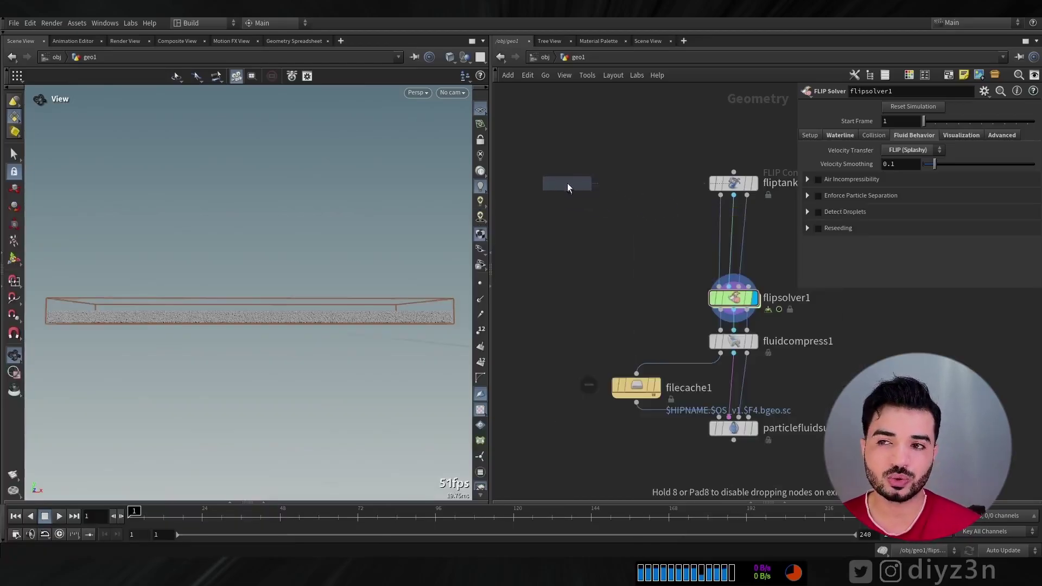
left_click(567, 184)
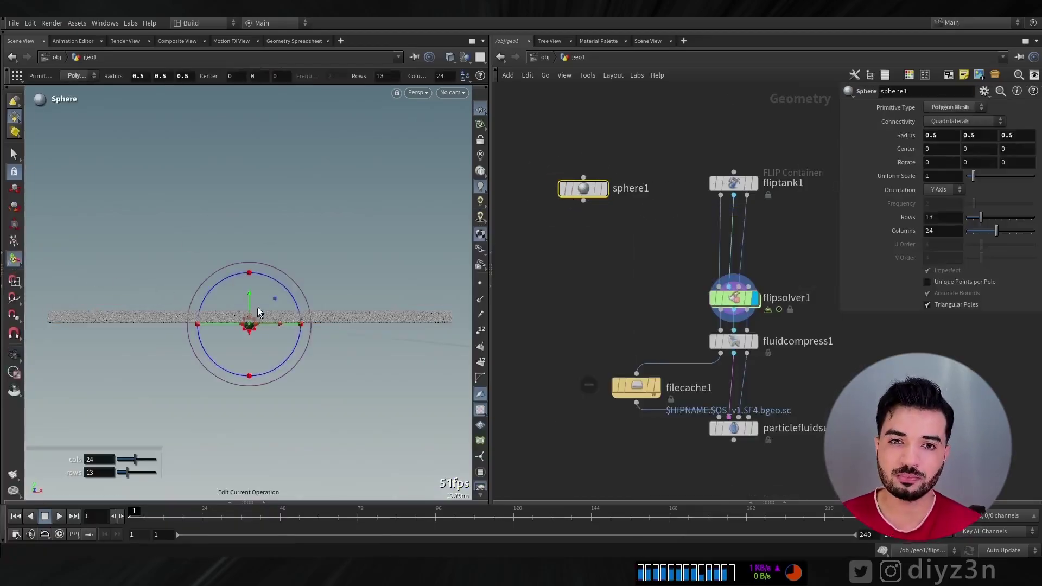
Step: Set the sphere's uniform scale to 5.6 and lower its centre to about -4.27 in Y, beneath the water
left_click_drag(258, 312, 257, 341)
left_click_drag(974, 177, 1004, 178)
left_click_drag(204, 323, 201, 404)
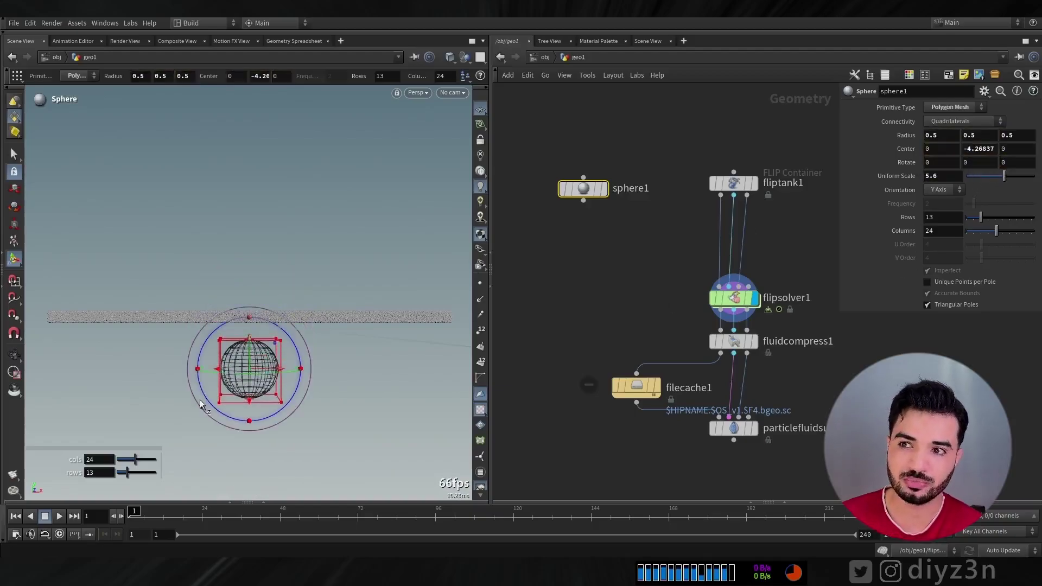
Step: Keyframe the sphere's Center Y from about -4.27 at frame 1 to about 1.46 at frame 28, and redisplay the FLIP Solver at frame 1
left_click(980, 148, "alt")
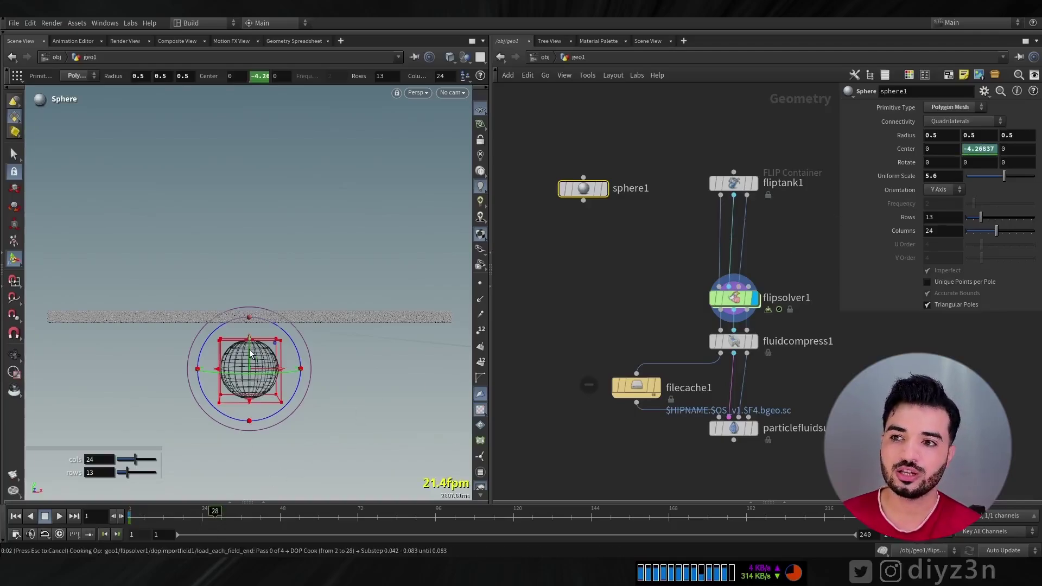
key("Escape")
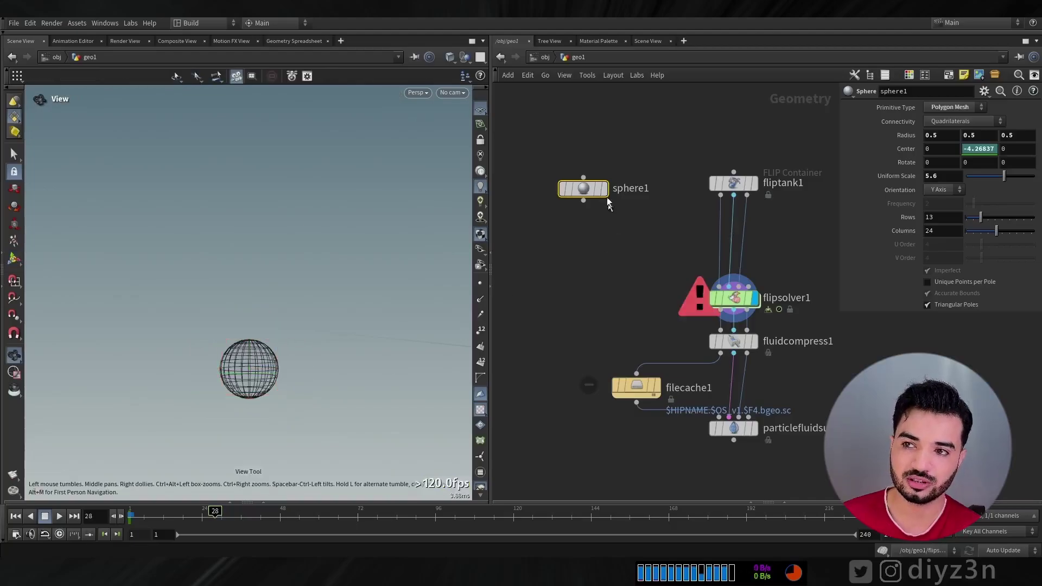
left_click(606, 189)
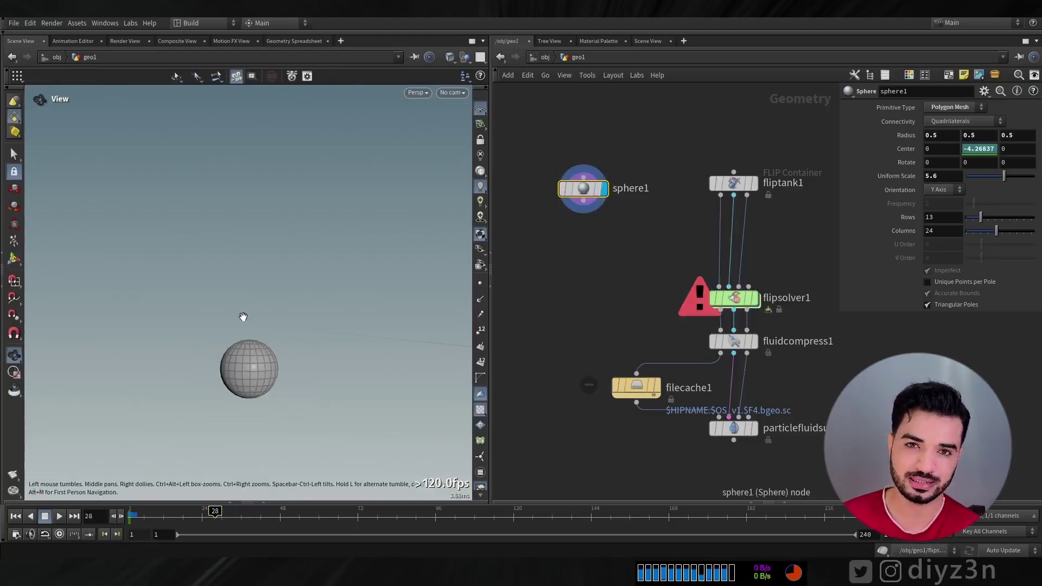
left_click(12, 259)
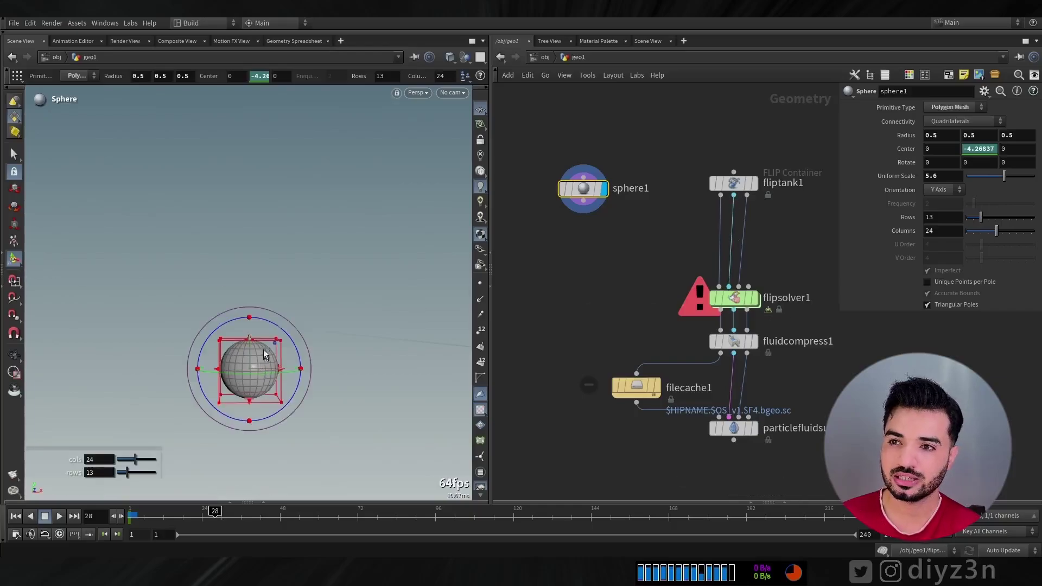
left_click_drag(248, 351, 261, 291)
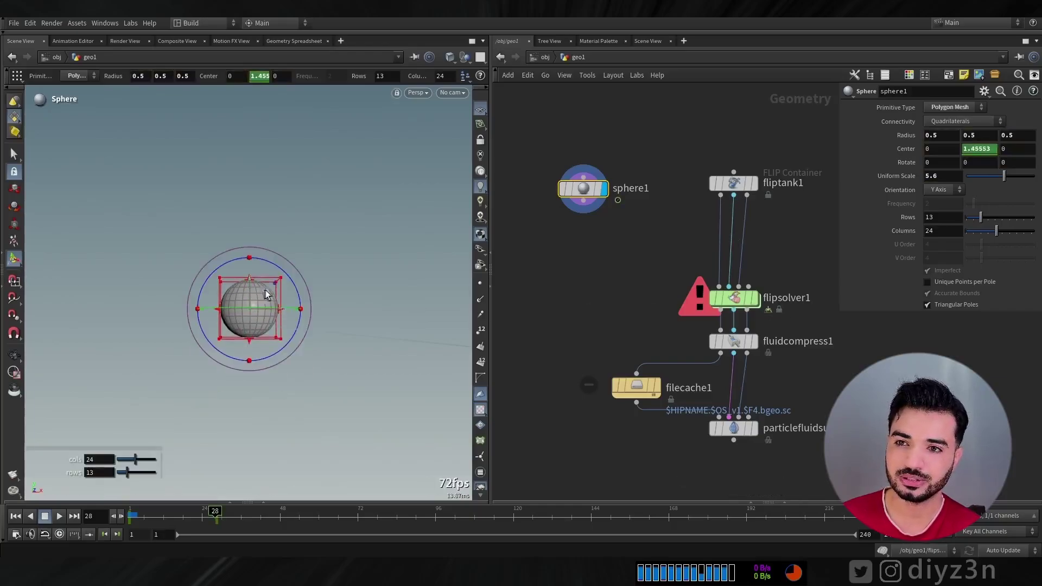
left_click(16, 517)
left_click(754, 298)
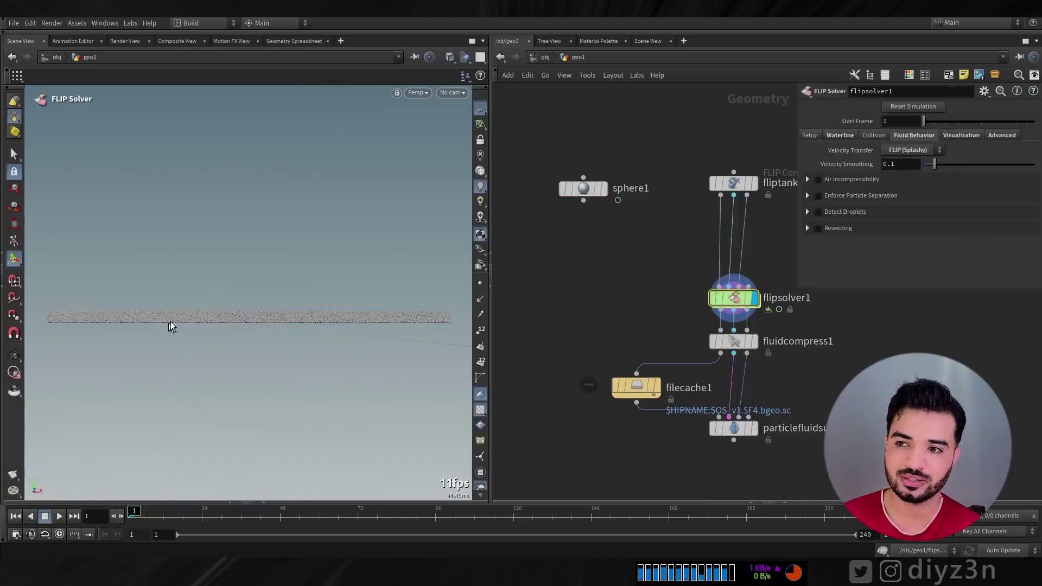
Step: Add a Null node fed by the sphere and rename it Vel
left_click(583, 201)
key("Tab")
type("nu")
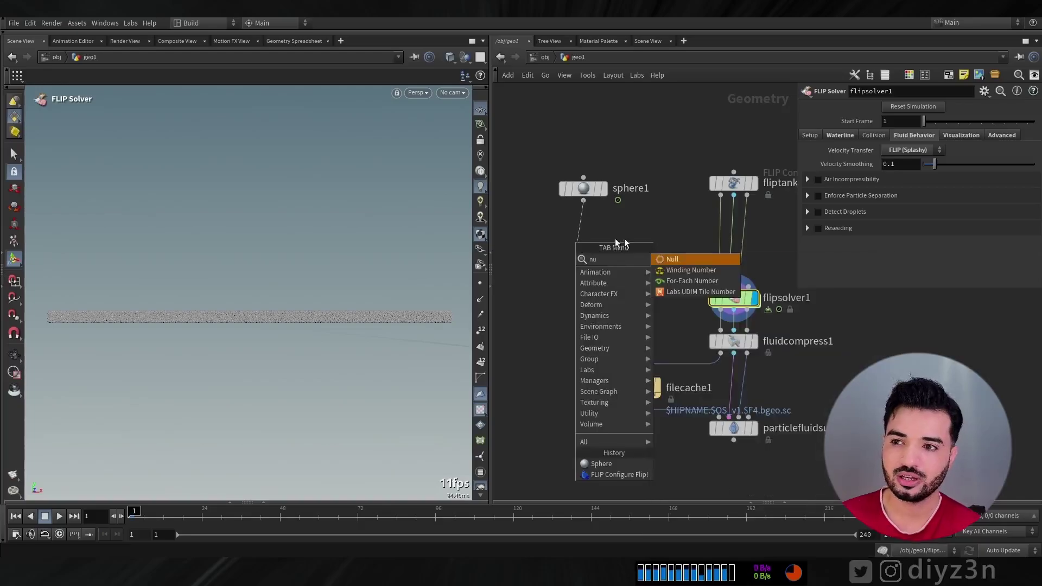
left_click(661, 260)
left_click_drag(577, 249, 584, 288)
double_click(616, 282)
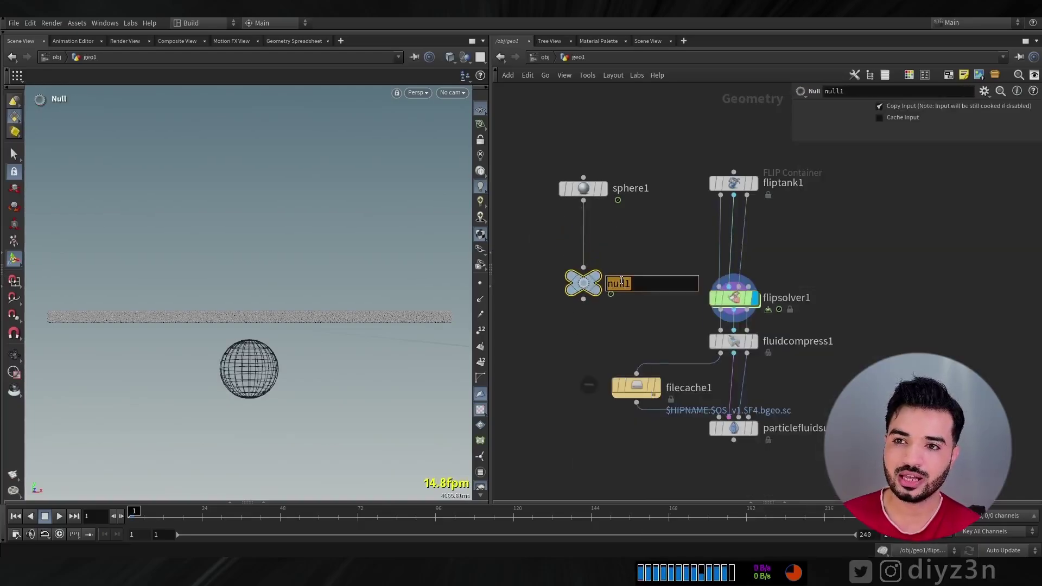
type("Vel")
key("Return")
Step: Check the sphere node's attributes and insert a Point Velocity node between the sphere and the Vel null
left_click_drag(595, 190, 594, 162)
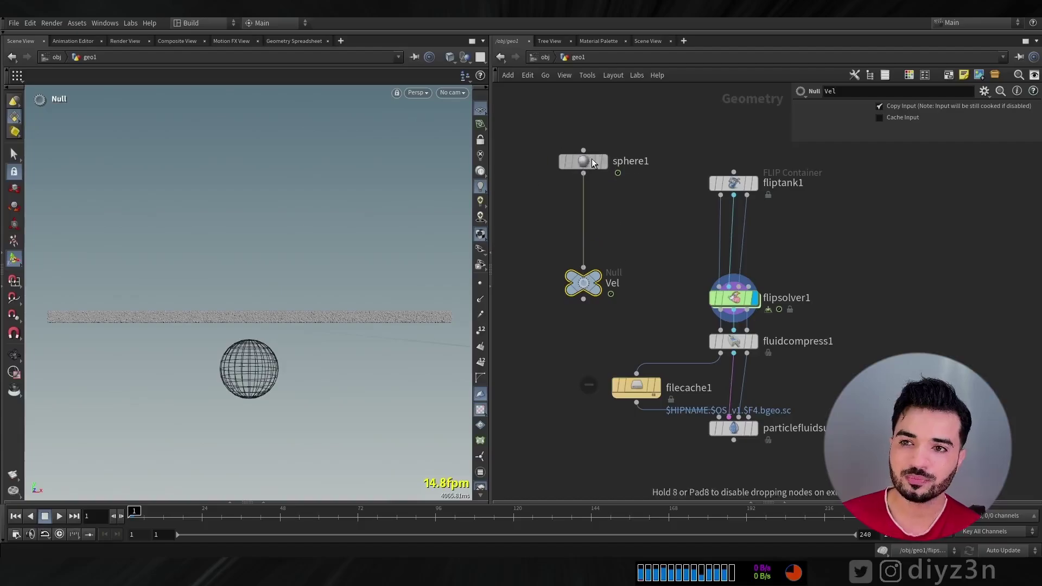
middle_click(594, 163)
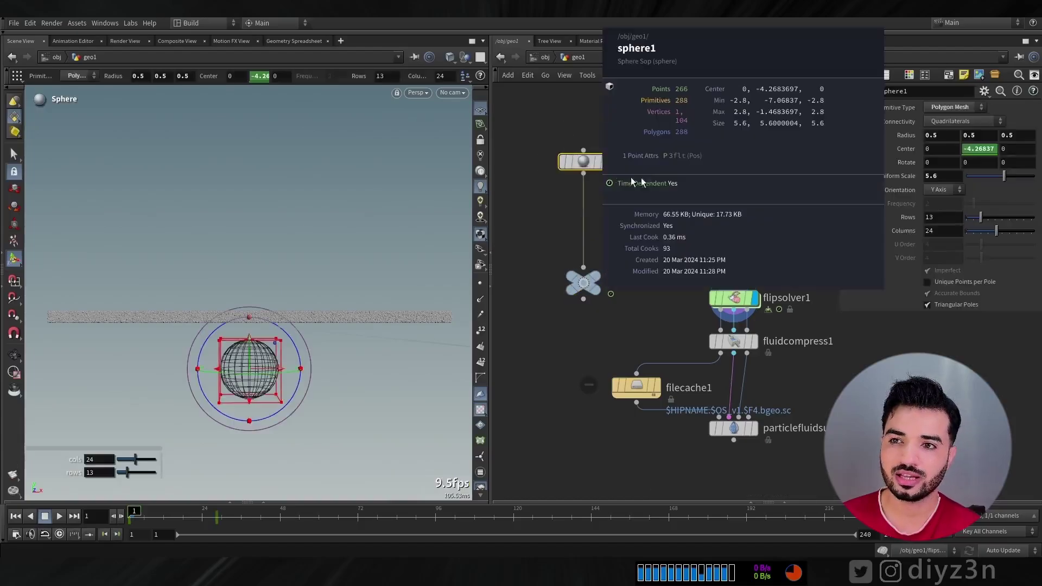
key("Tab")
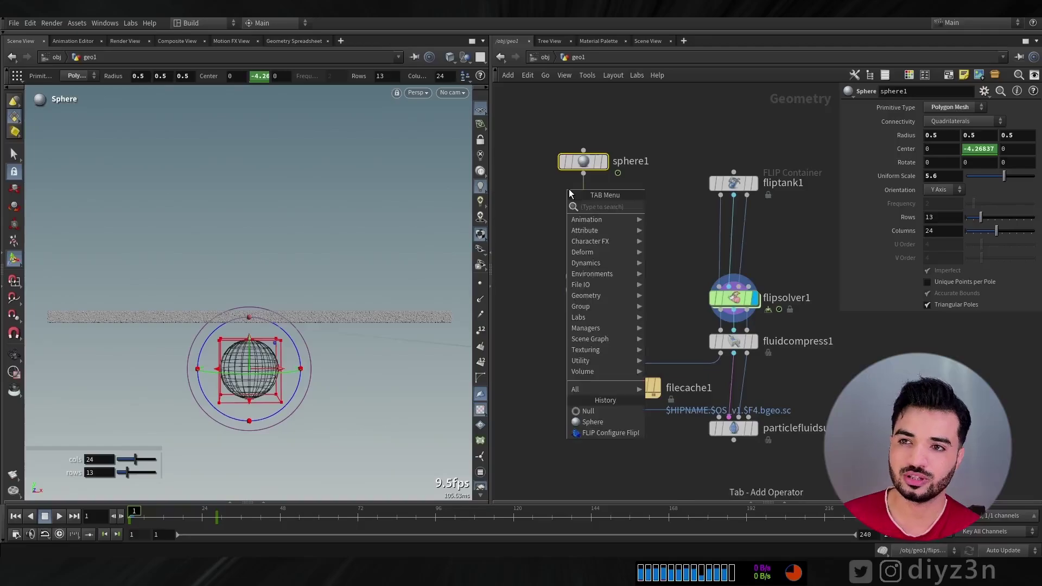
type("point")
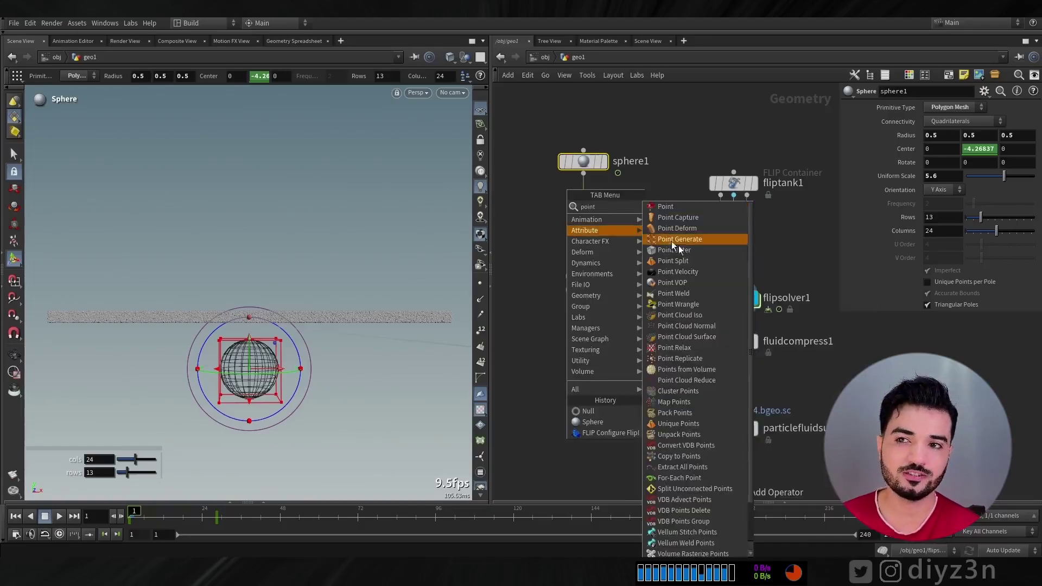
left_click(704, 271)
left_click(583, 233)
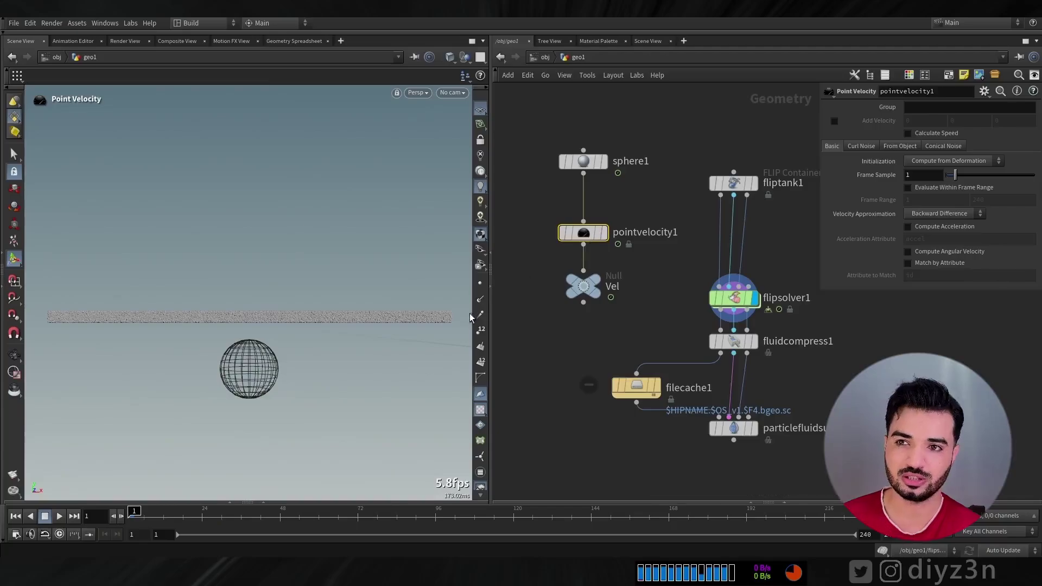
Step: Enable Add Velocity on the Point Velocity node with Y set to 10, preview its velocity trails, and redisplay the FLIP Solver
left_click(835, 121)
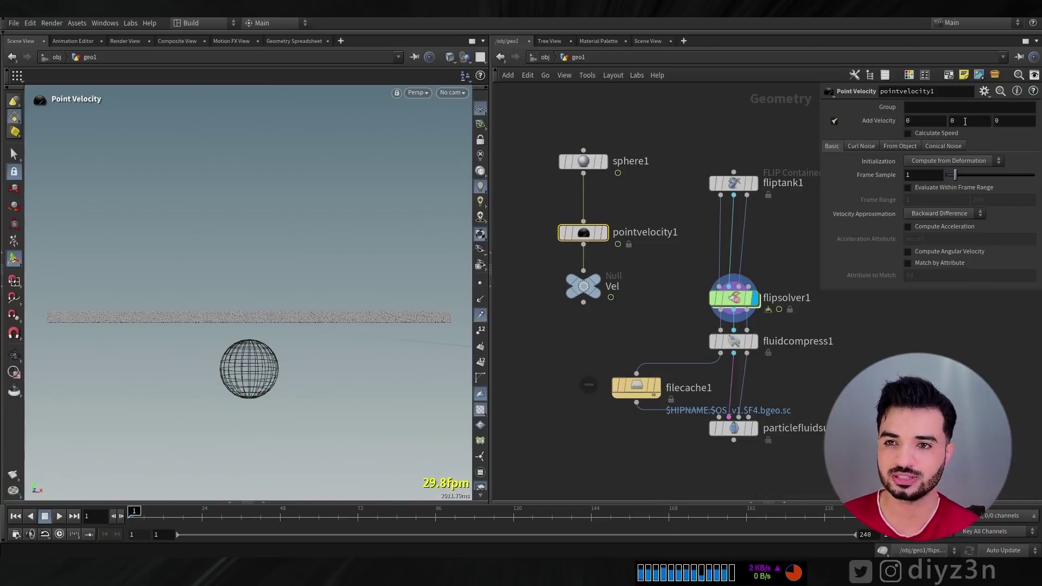
left_click(969, 121)
type("10")
key("Return")
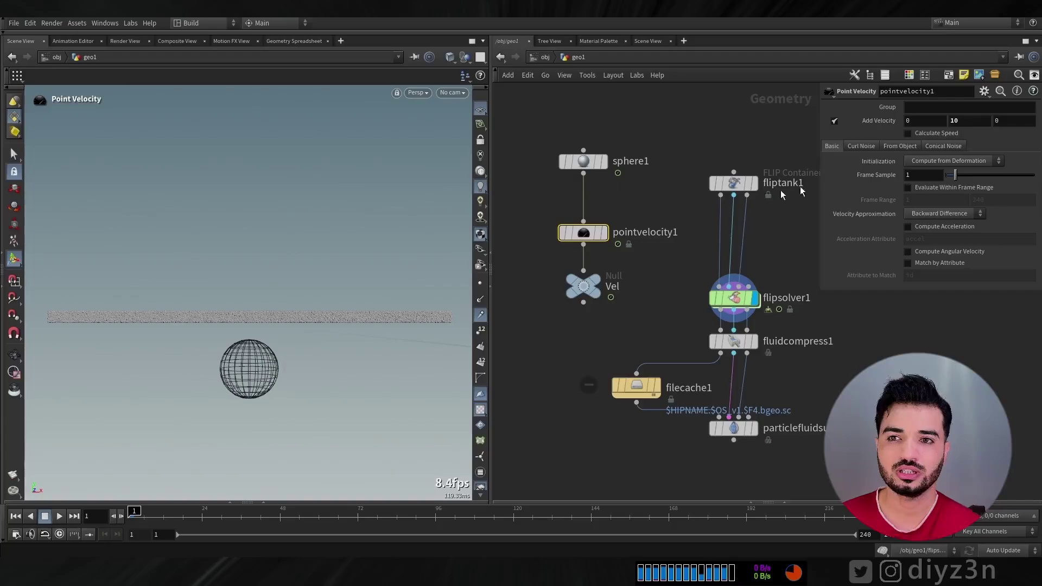
left_click(605, 233)
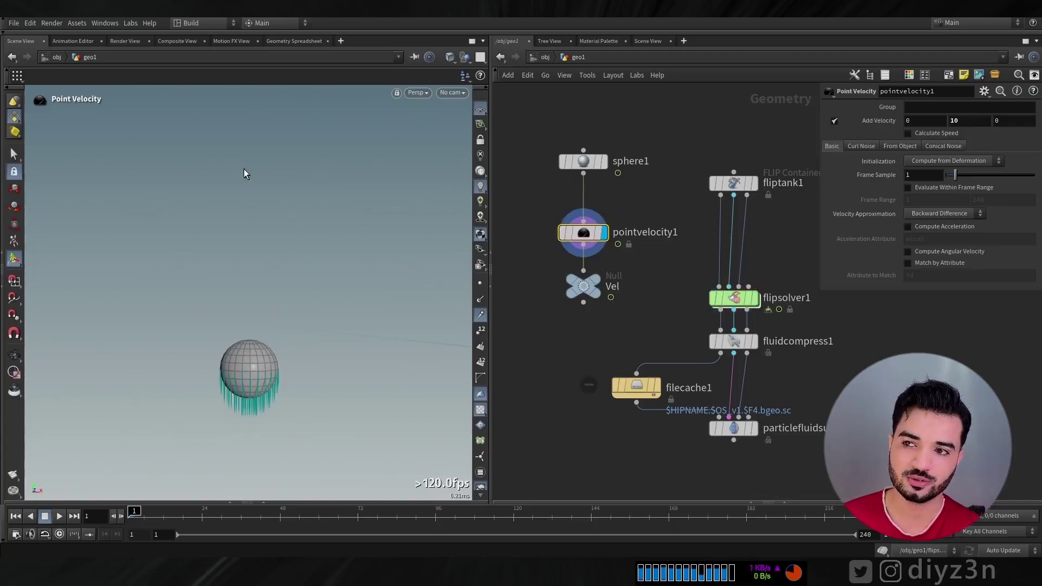
left_click(754, 298)
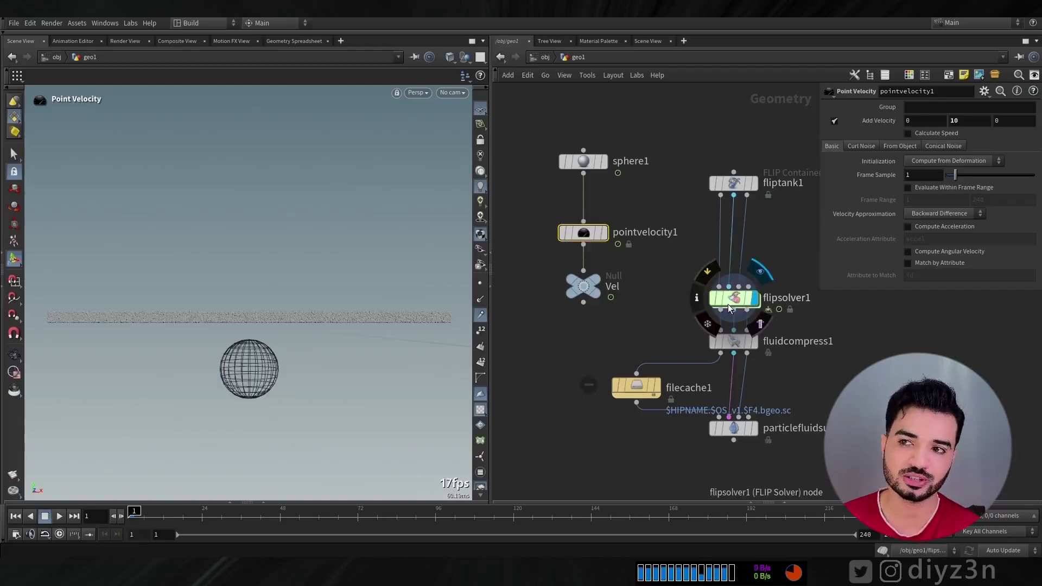
Step: Inside the FLIP Solver's FORCES network, add a POP Advect by Volumes node and connect it to the FORCE output
left_click(729, 308)
double_click(734, 307)
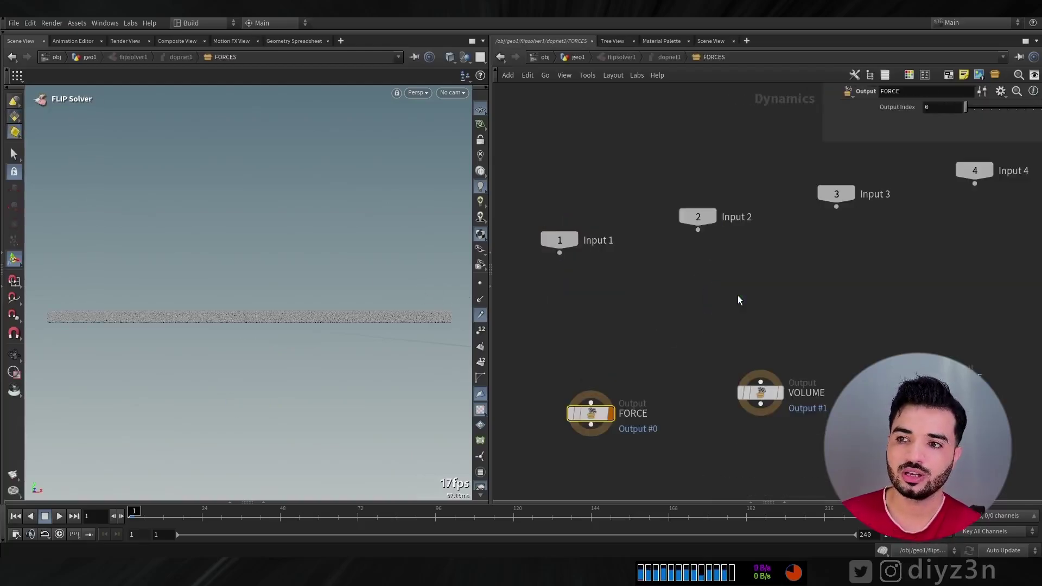
key("Tab")
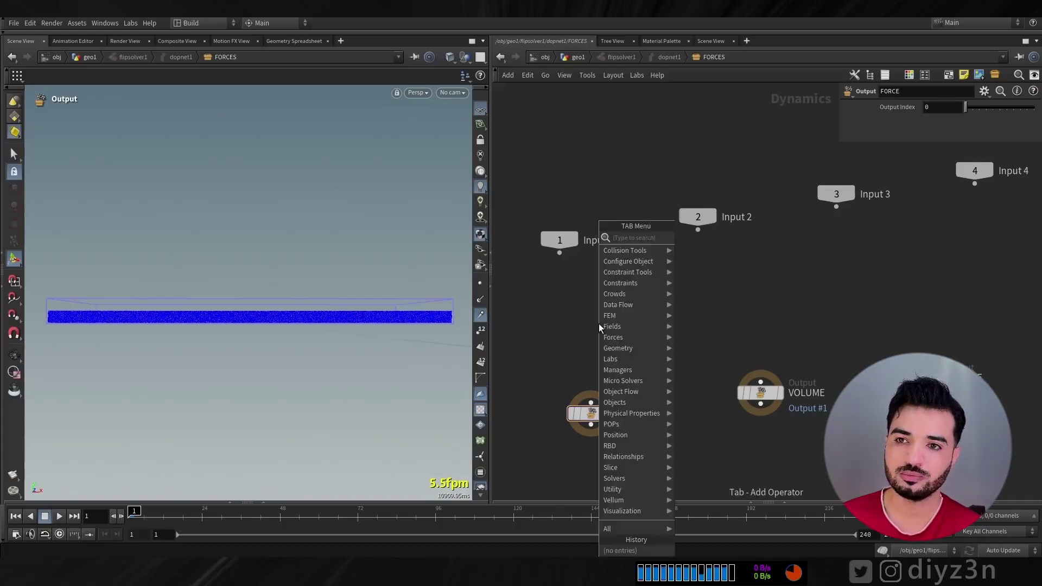
type("adve")
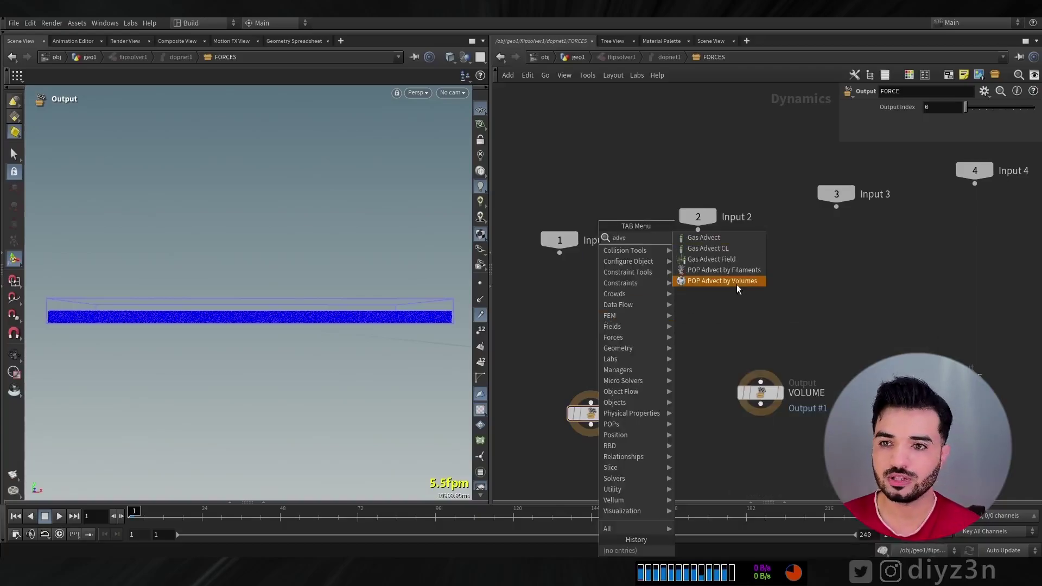
left_click(728, 279)
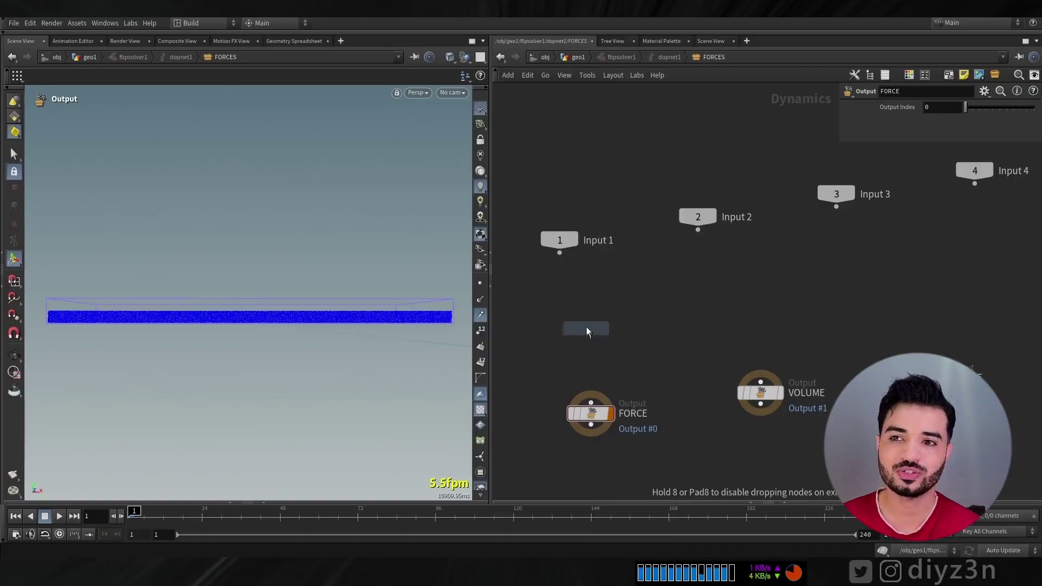
left_click(586, 331)
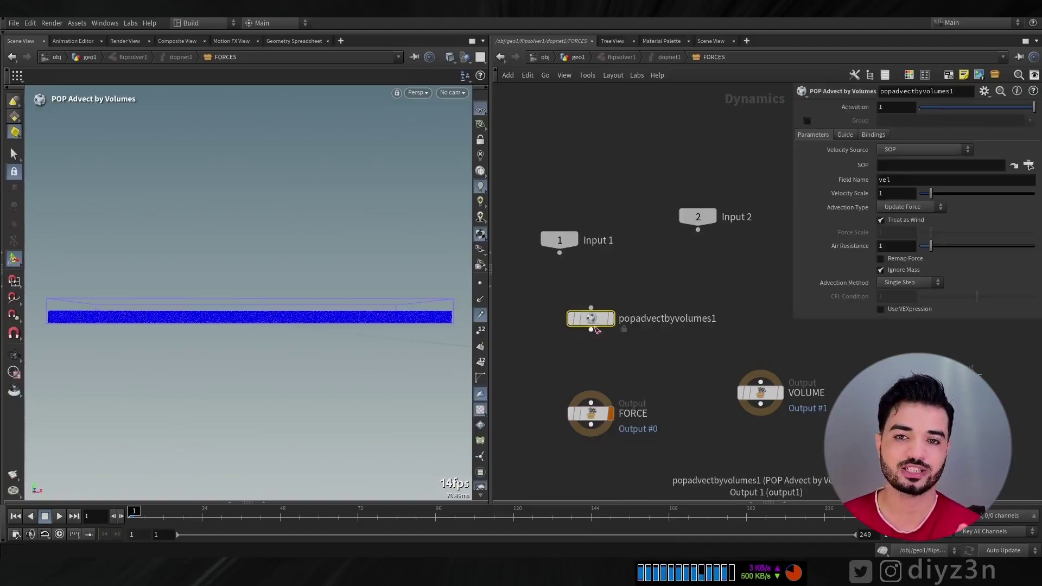
left_click_drag(591, 330, 591, 403)
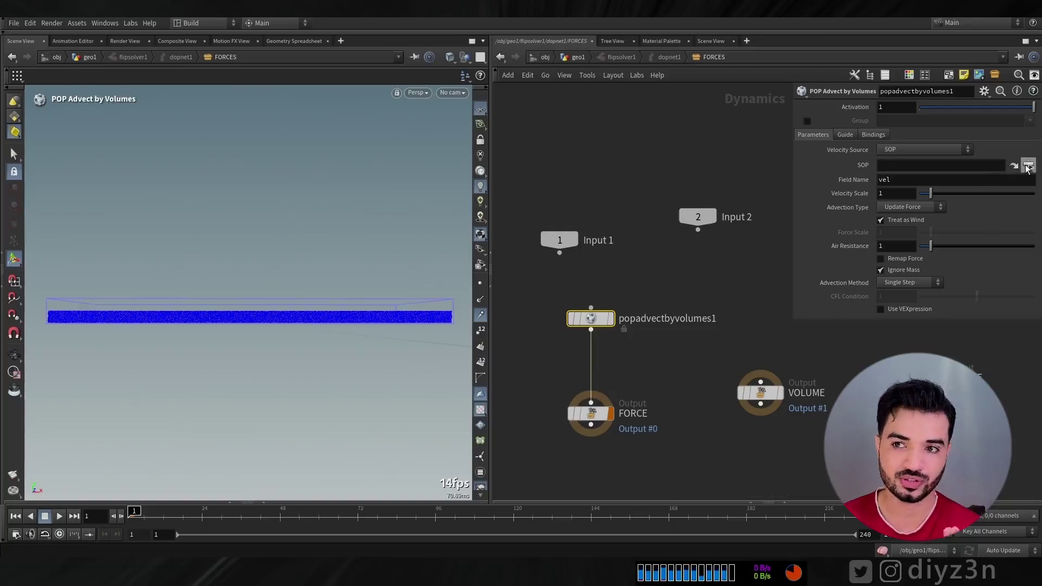
Step: Set the POP Advect by Volumes node's SOP source to /obj/geo1/Vel and move the node slightly up
left_click(1028, 166)
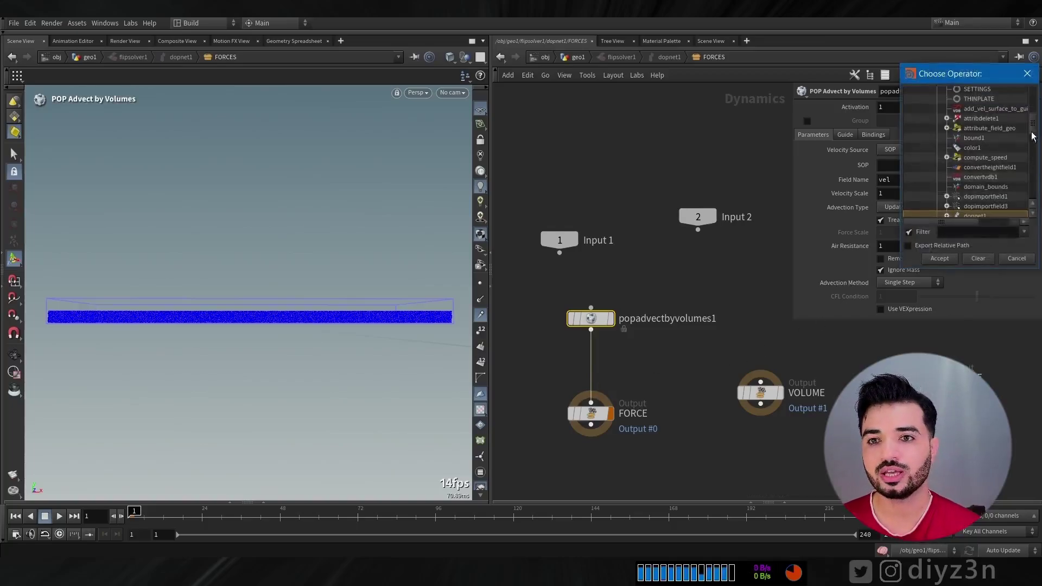
scroll(1033, 135, "up", 7)
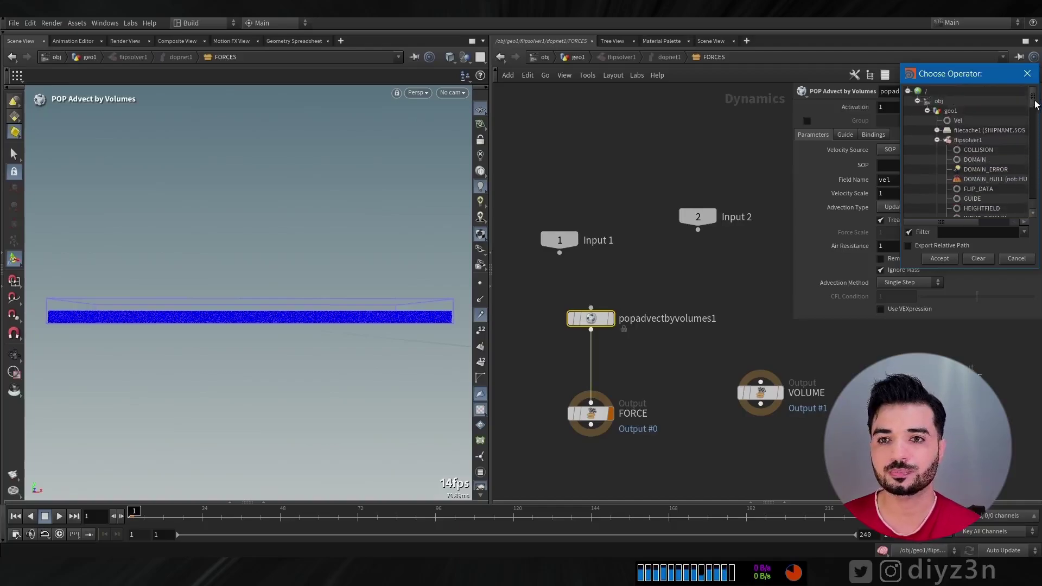
left_click(938, 140)
double_click(960, 121)
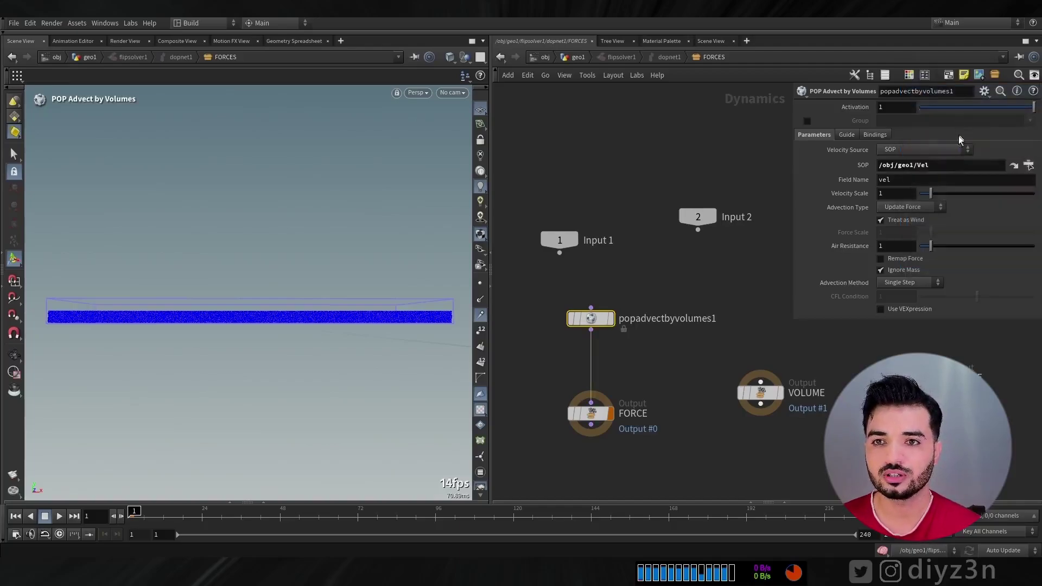
left_click_drag(591, 318, 591, 304)
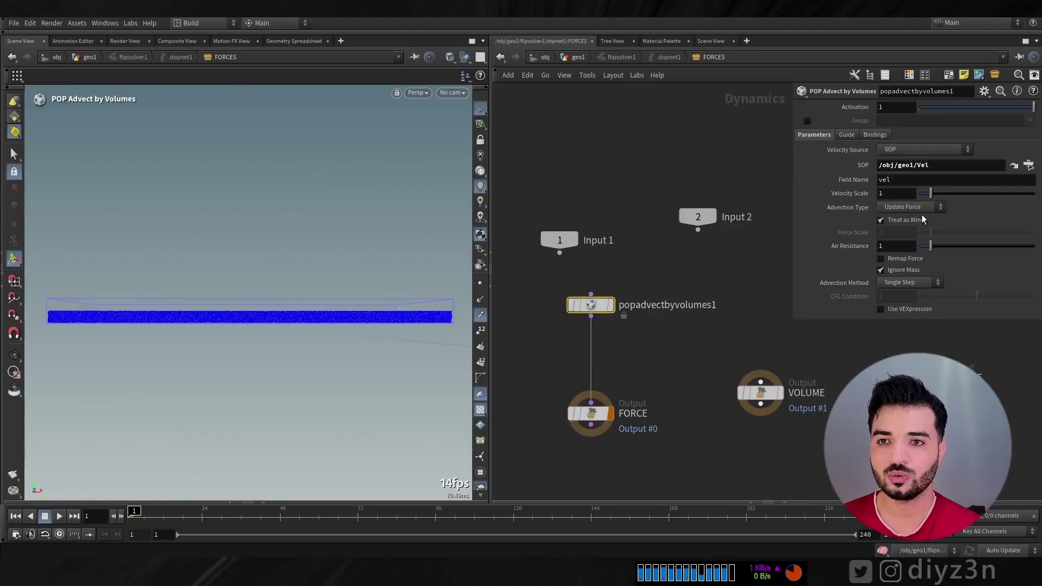
Step: Compare the advection node's field name with the point attributes carried by the Vel null in geo1
double_click(905, 184)
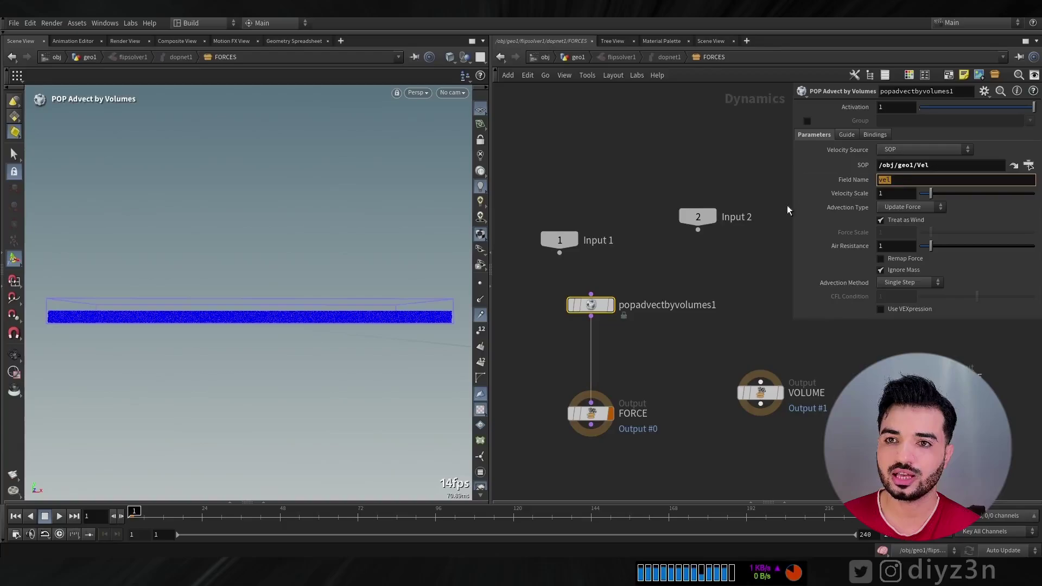
left_click(729, 208)
left_click(595, 305)
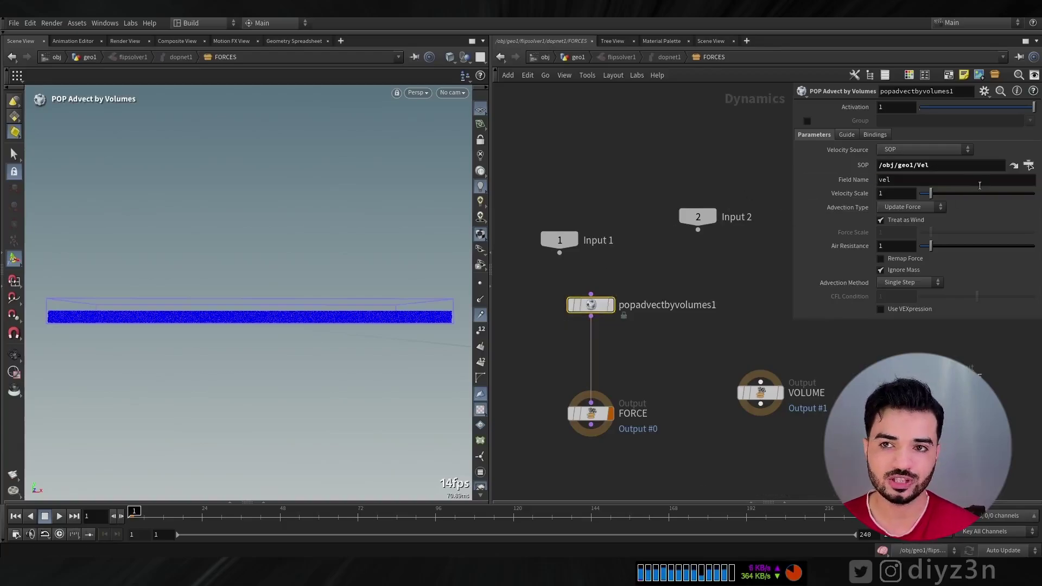
left_click(1024, 170)
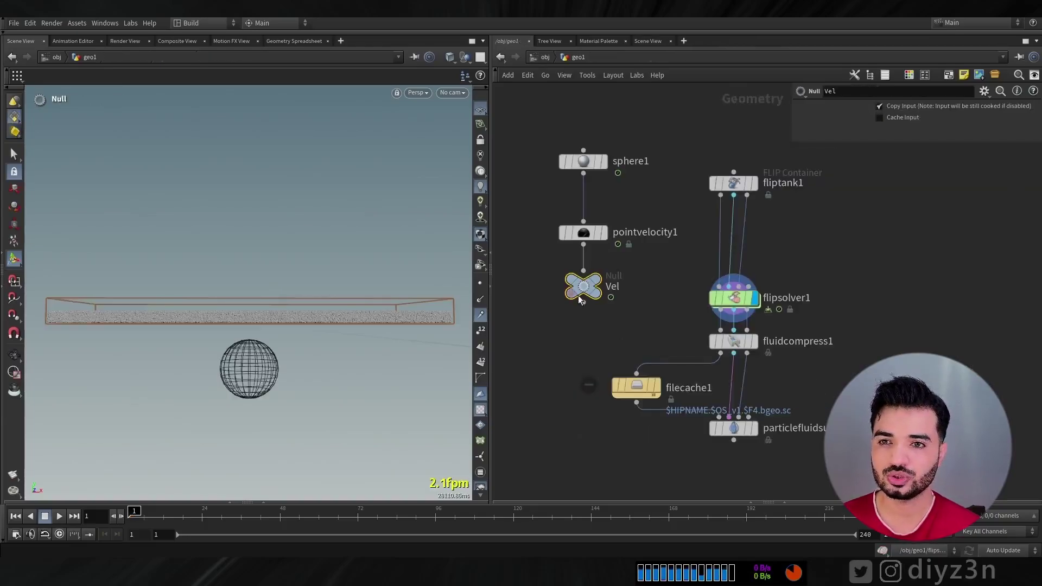
left_click_drag(580, 300, 581, 318)
middle_click(591, 307)
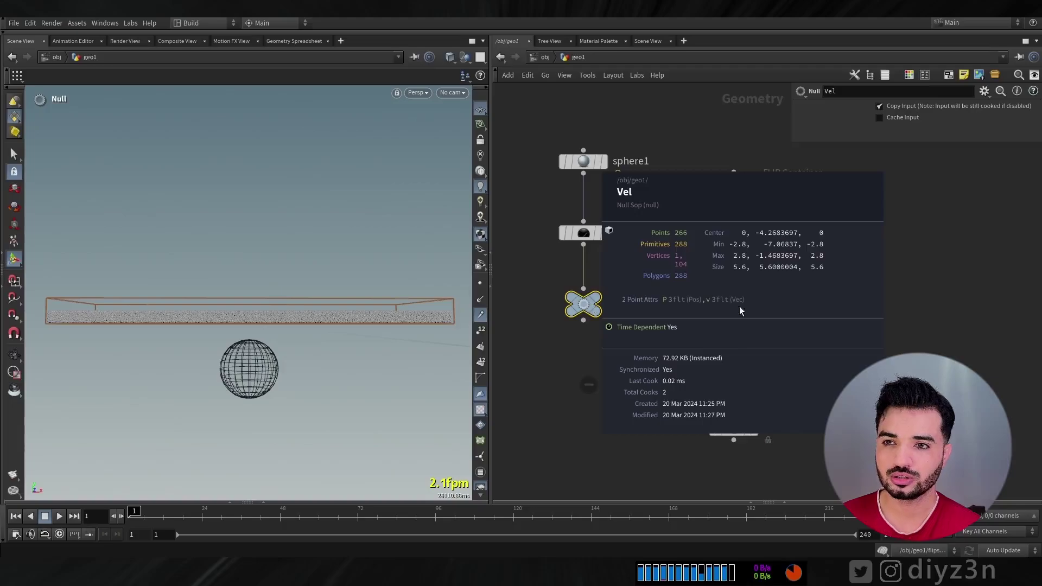
Step: Set the POP Advect by Volumes field name to v and its velocity scale to 10, and return to the geo1 network
double_click(747, 297)
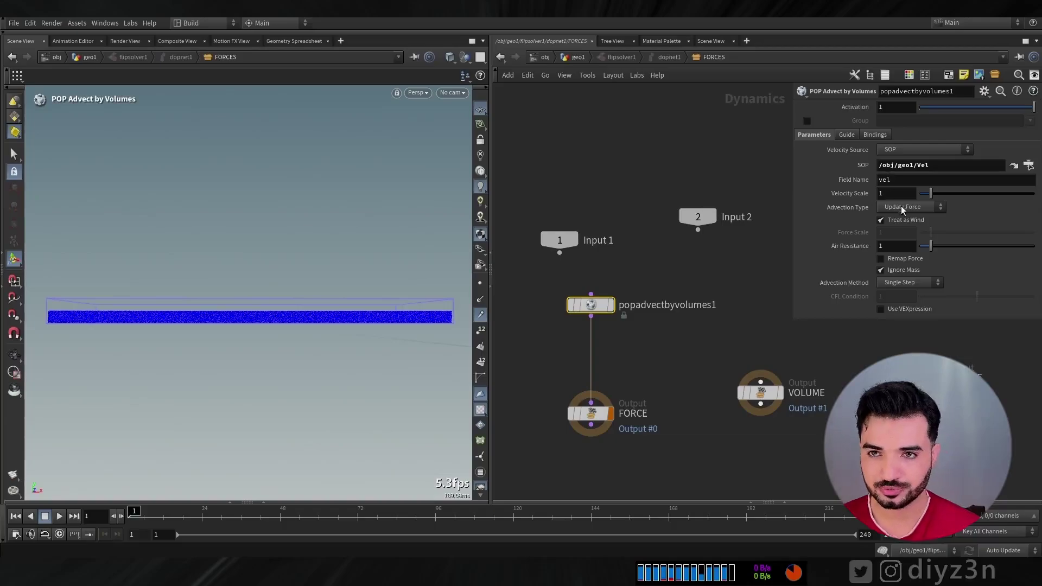
double_click(906, 181)
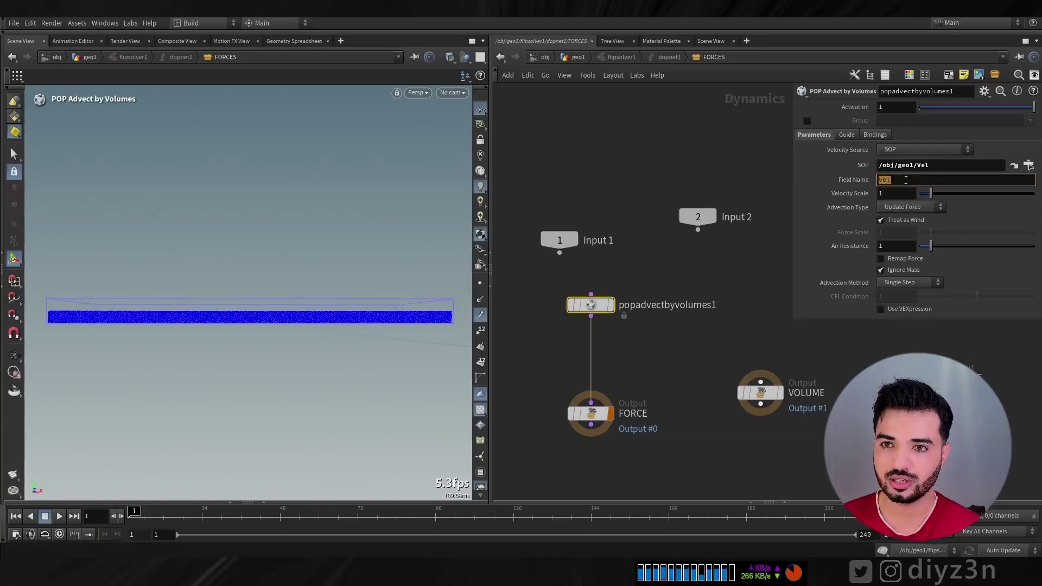
type("v")
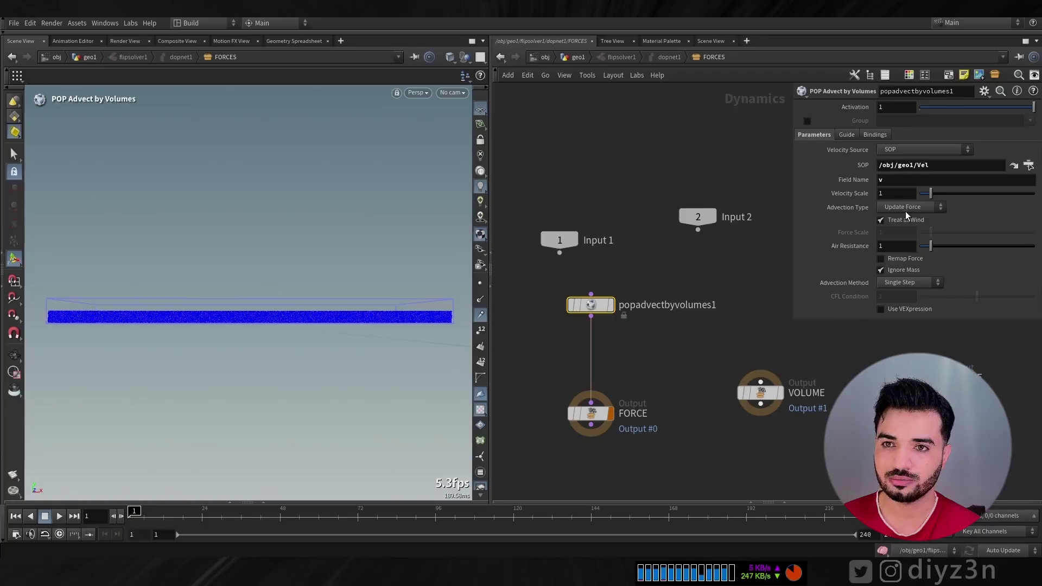
type("0")
key("Return")
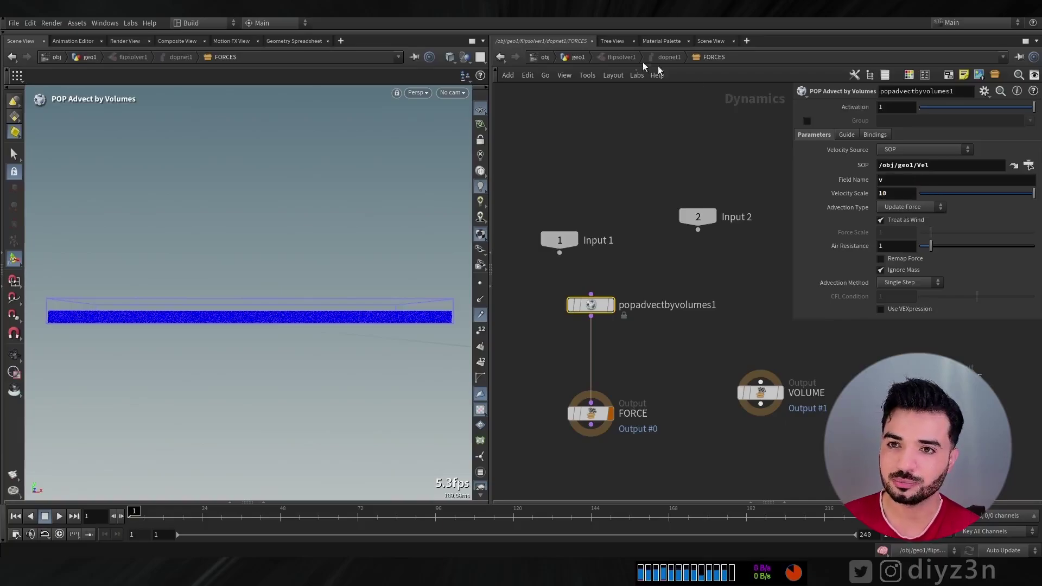
left_click(578, 57)
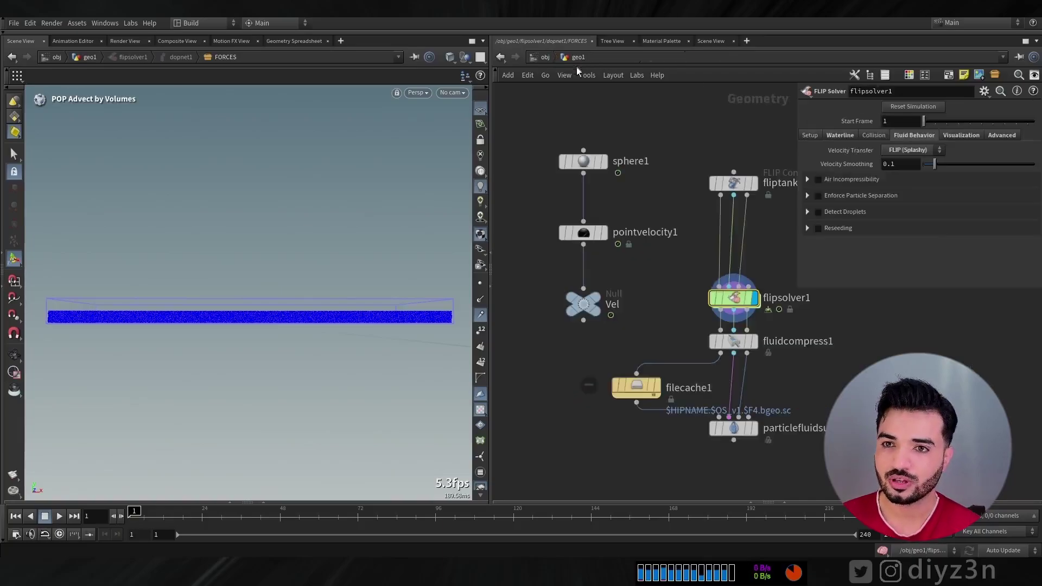
Step: Show the Vel null as a template and edit the FLIP Container's particle separation
left_click(595, 311)
left_click(733, 183)
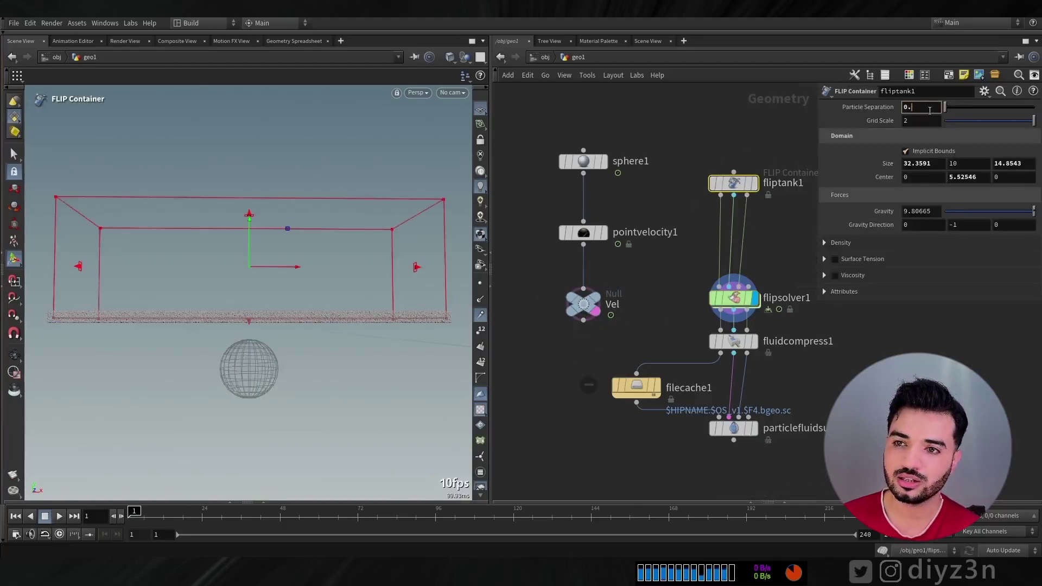
Step: Turn on Color by Speed for the particles in the FLIP Solver's visualization settings
left_click(708, 293)
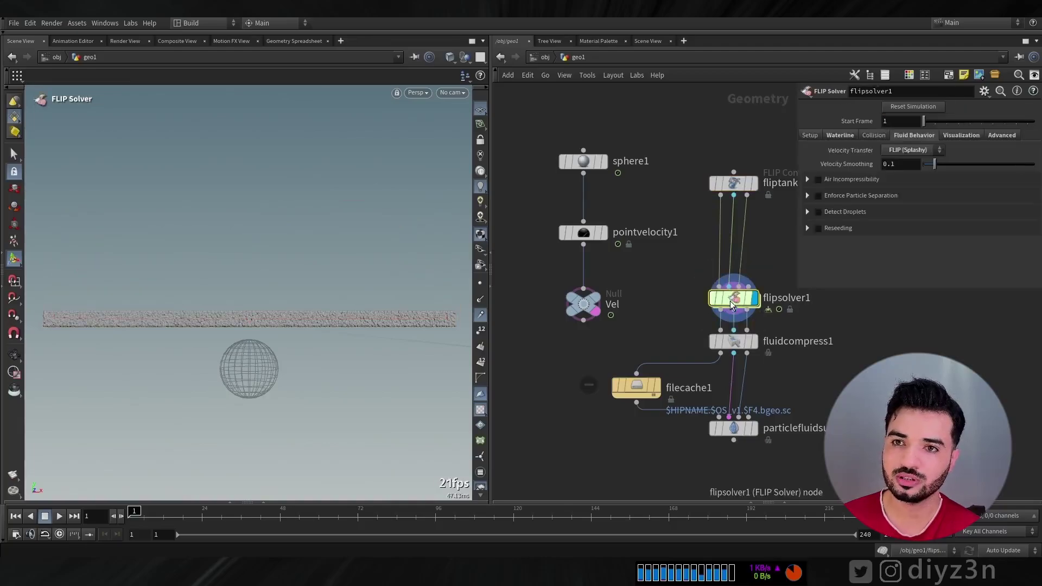
left_click(961, 136)
left_click(885, 190)
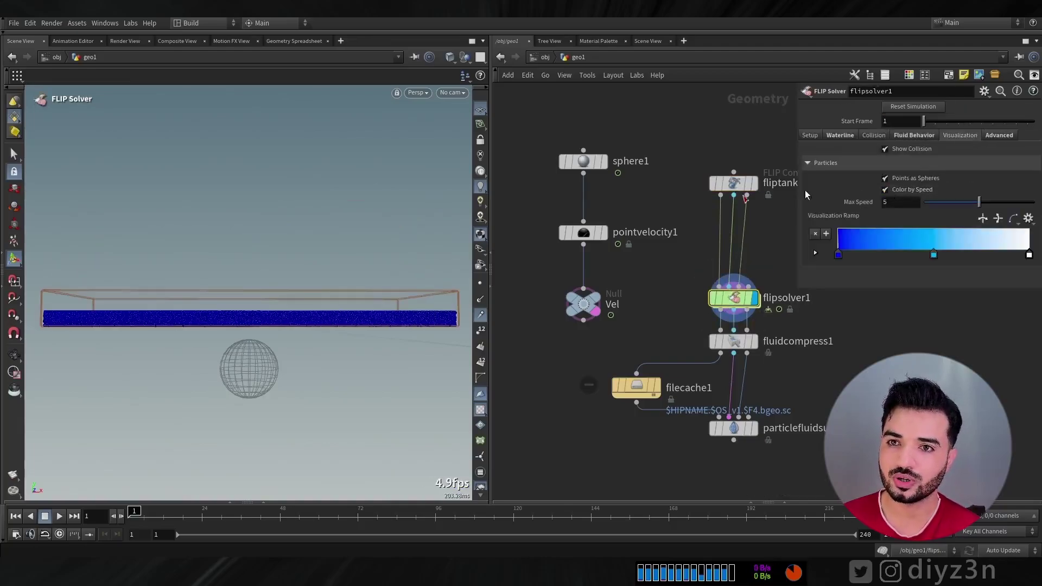
Step: Play the opening frames of the FLIP simulation and stop the playback
left_click(14, 356)
left_click_drag(282, 325, 280, 347)
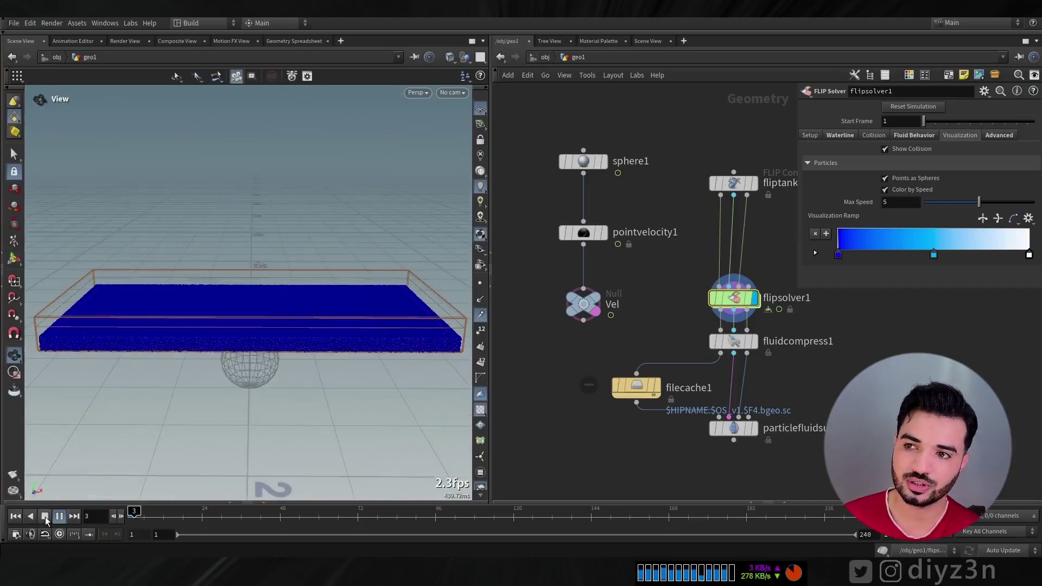
left_click(45, 519)
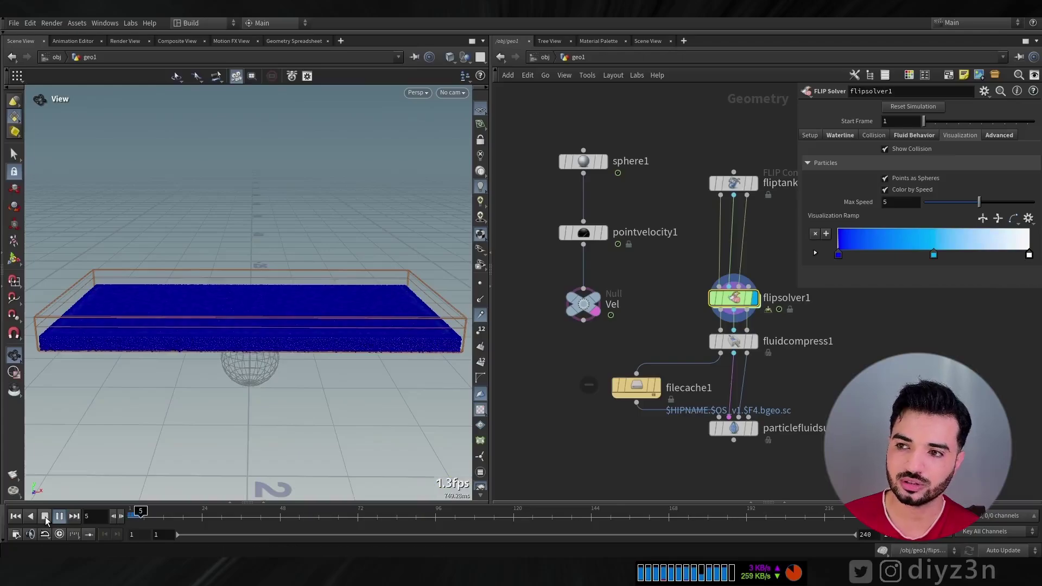
Step: Return to the first frame and set the FLIP Container's particle separation to 0.3
left_click(14, 519)
left_click(734, 183)
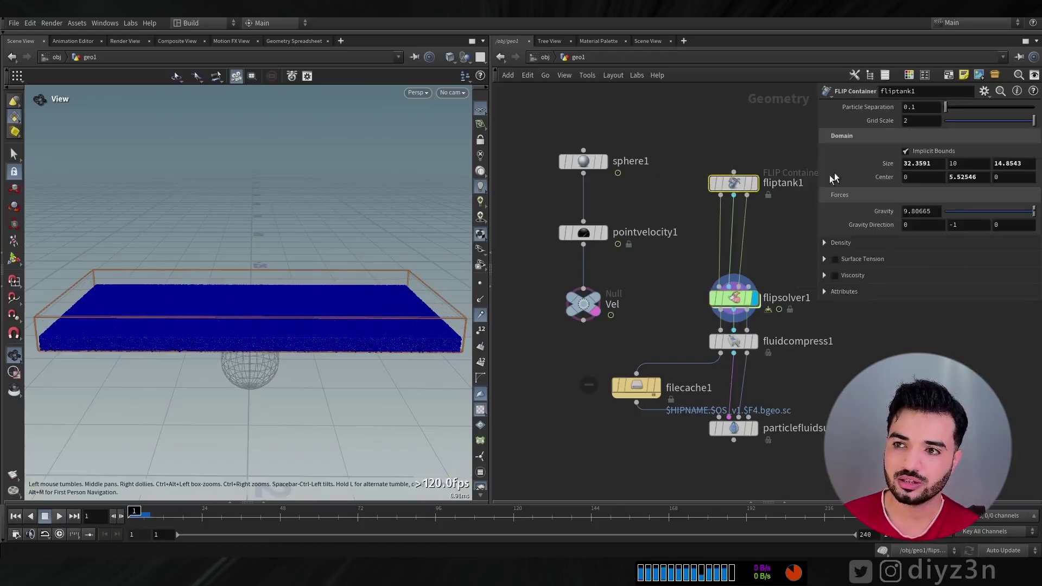
left_click(925, 108)
key("Return")
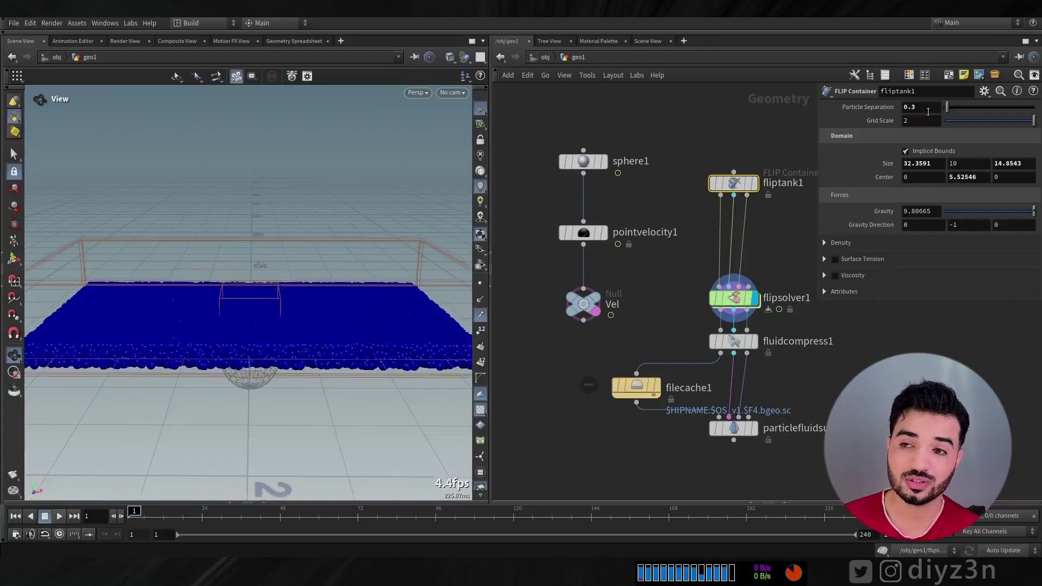
Step: Play the coarser FLIP simulation to about frame 25, view the water from a lower angle and return to the first frame
left_click(45, 516)
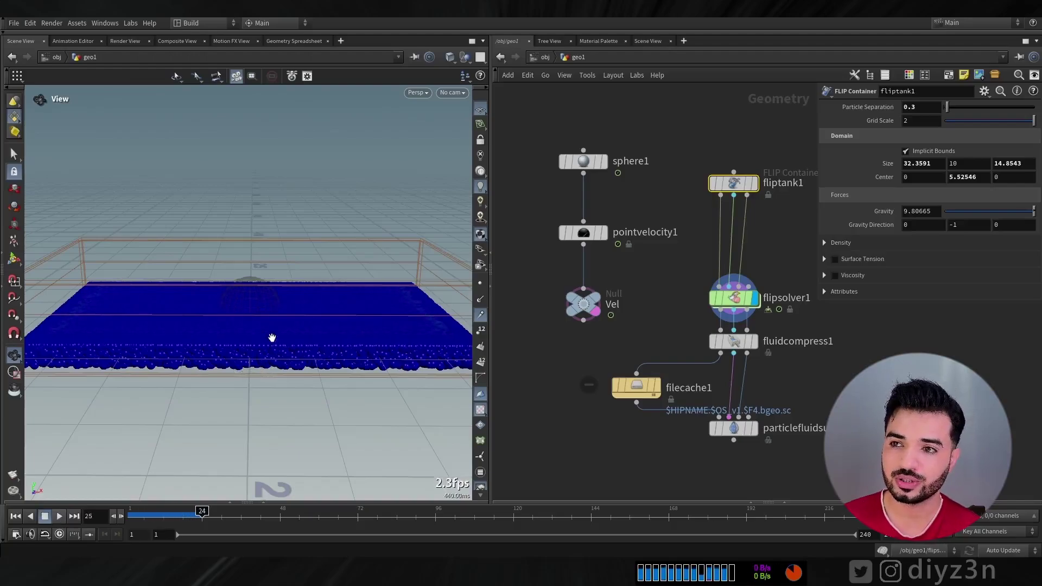
left_click_drag(272, 337, 220, 340)
left_click(15, 516)
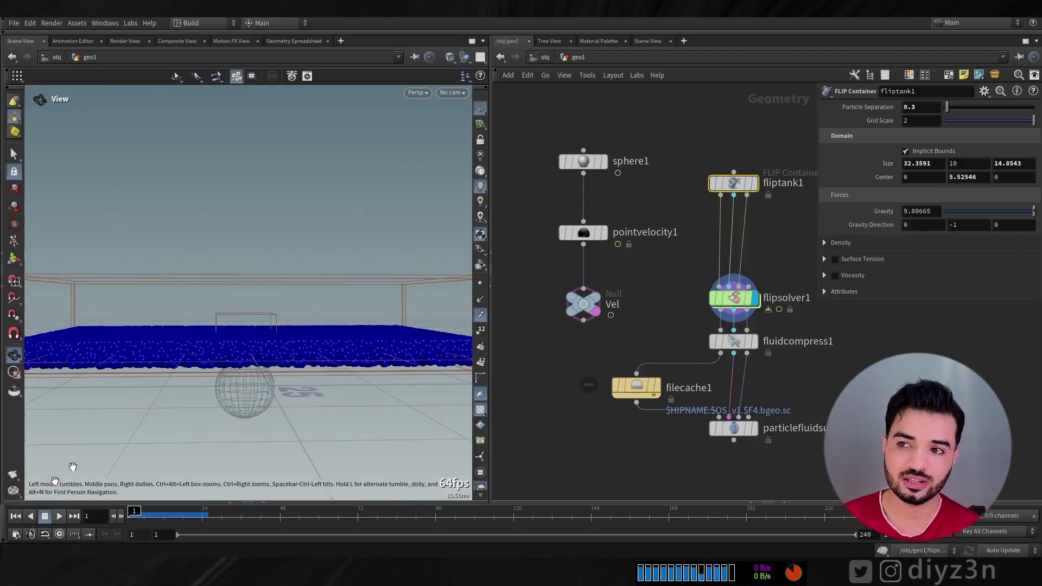
Step: Insert a Volume Rasterize Attributes node between pointvelocity1 and the Vel null, and set its attribute to v
left_click_drag(590, 295, 590, 327)
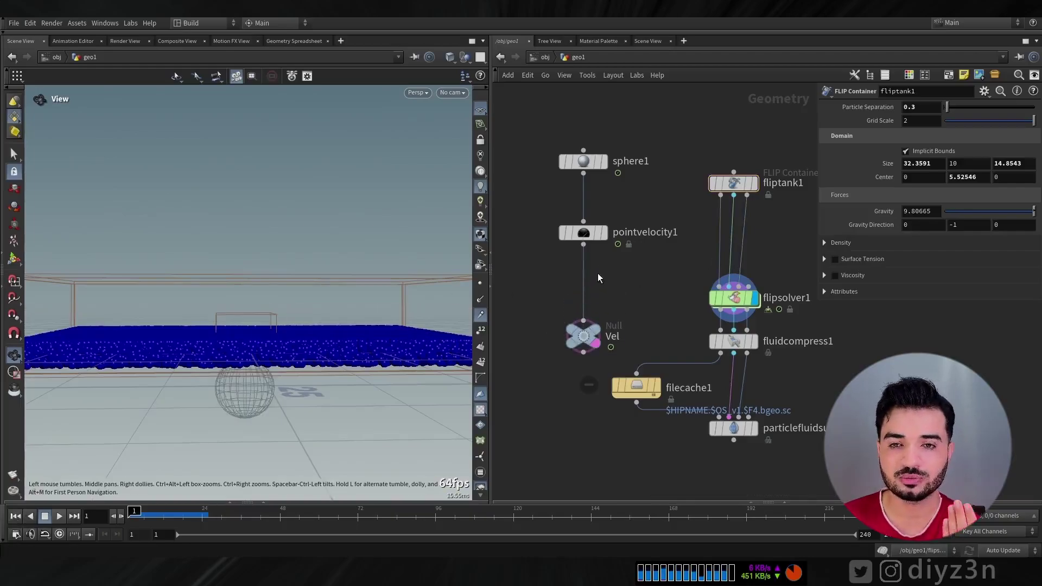
key("Tab")
type("rast")
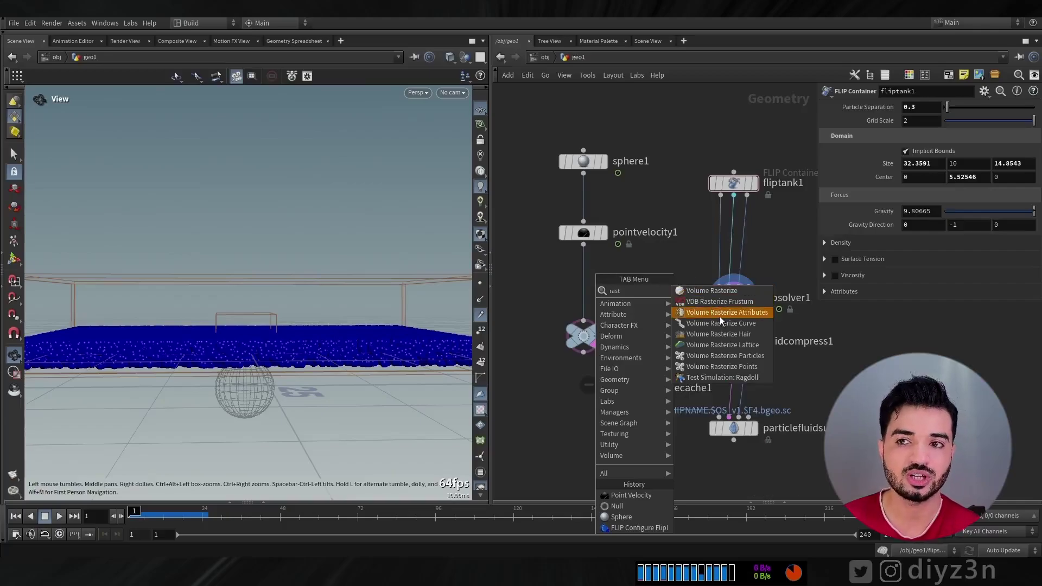
left_click(720, 316)
left_click(600, 286)
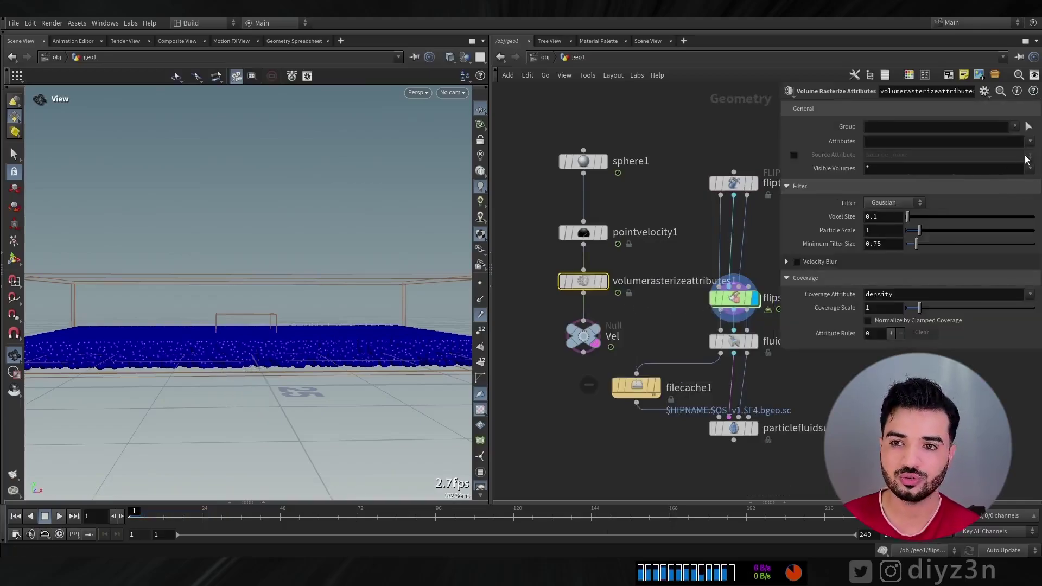
left_click(1022, 165)
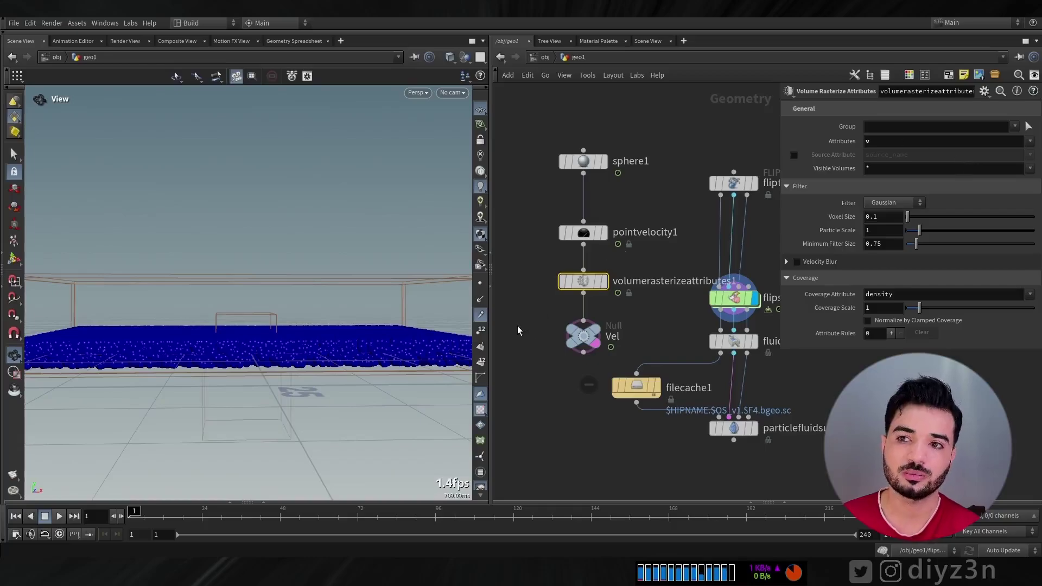
Step: Display the rasterized volume, then connect a Volume Visualization node to volumerasterizeattributes1 and display it
left_click(603, 281)
middle_click_drag(538, 335, 575, 306)
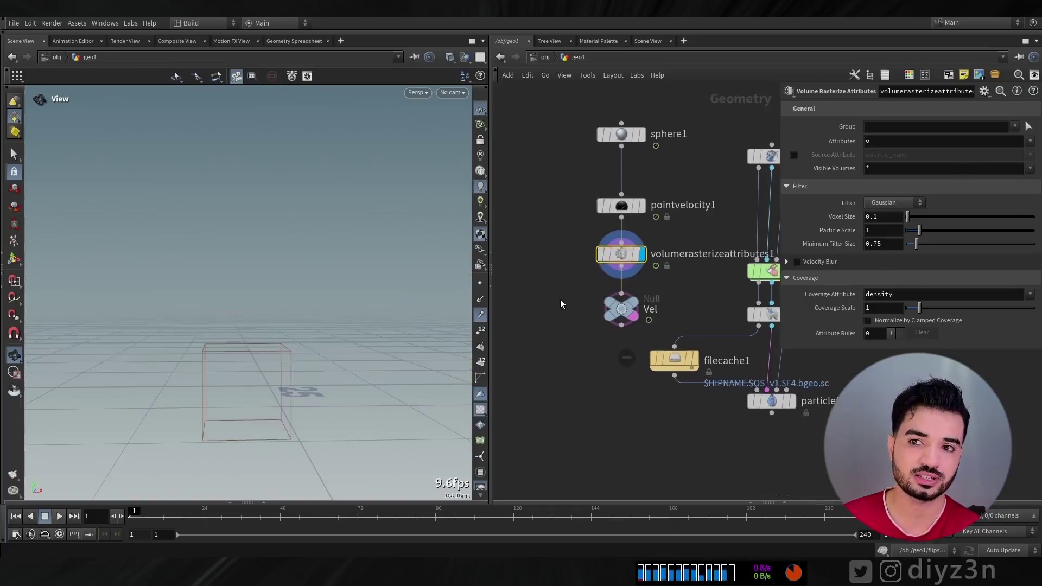
key("Tab")
type("vis")
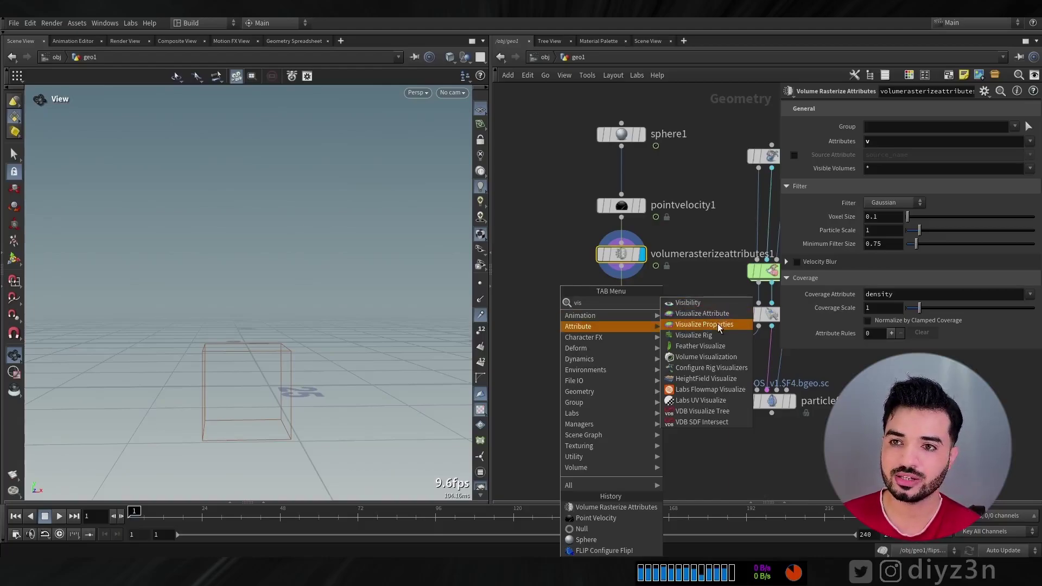
left_click(715, 351)
left_click(565, 323)
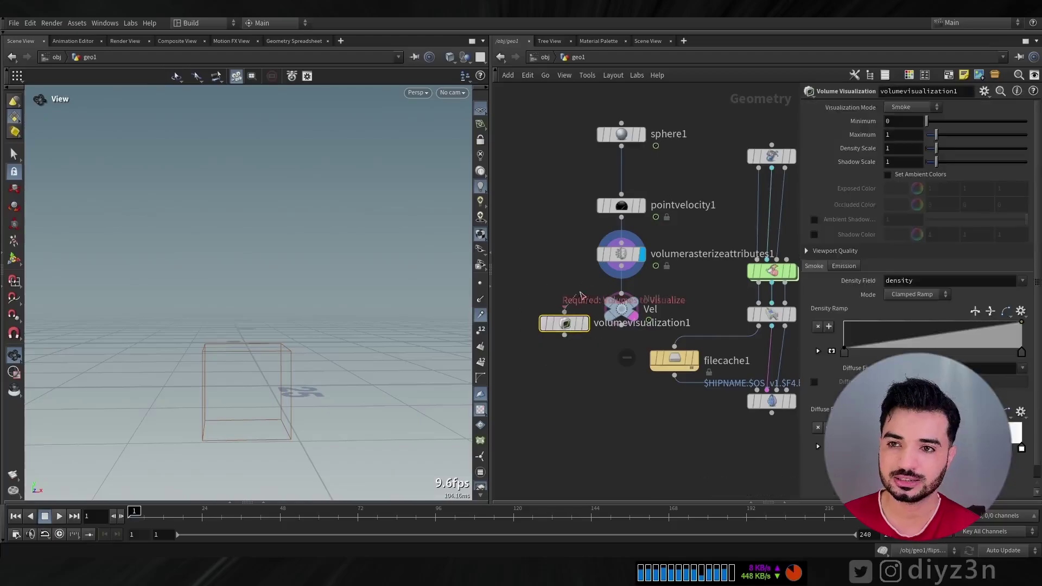
left_click_drag(580, 295, 621, 267)
left_click_drag(566, 326, 535, 312)
left_click(554, 309)
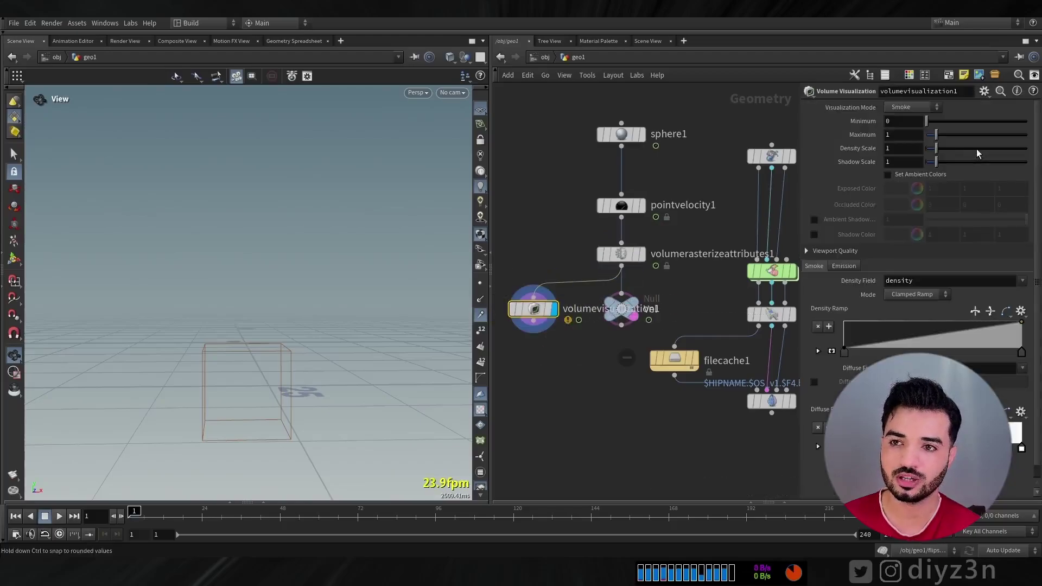
Step: Set the Volume Visualization's density field to v and its density scale to 100
left_click(994, 281)
left_click(1022, 280)
left_click(1010, 296)
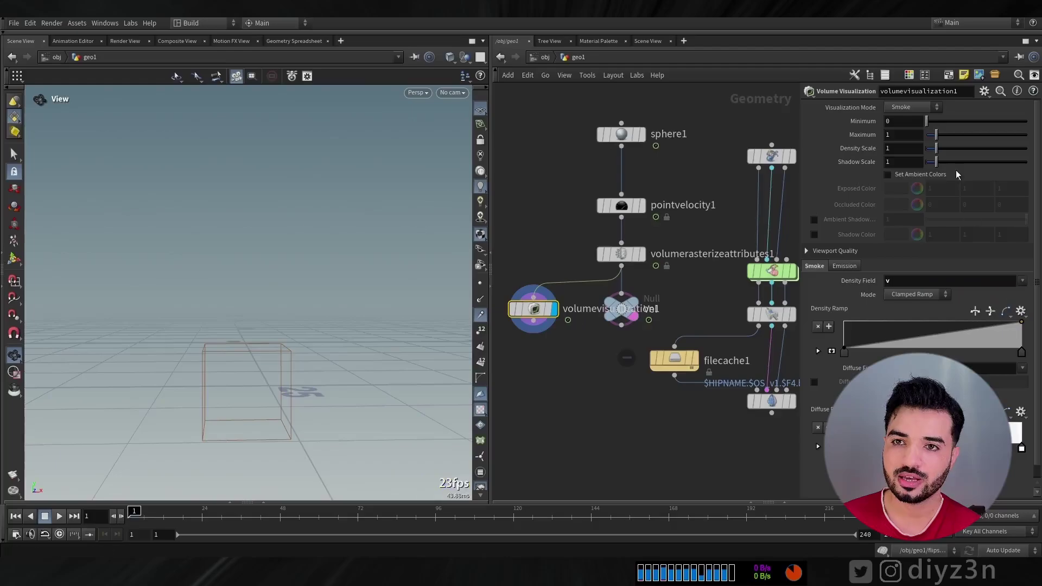
left_click(899, 147)
type("00")
key("Return")
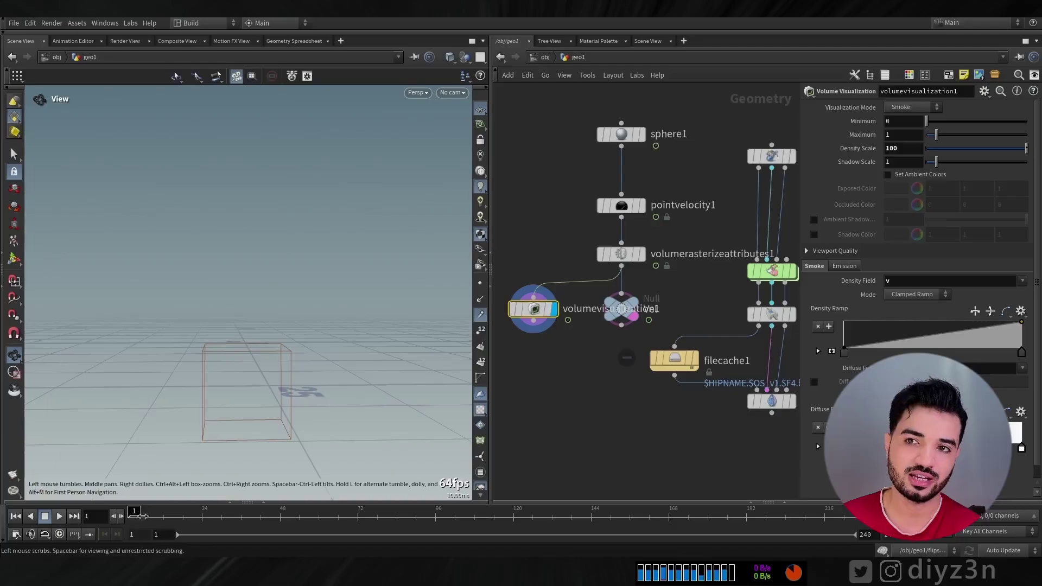
Step: Go to frame 16 and set the Volume Rasterize Attributes voxel size to 0.05
left_click_drag(142, 516, 176, 516)
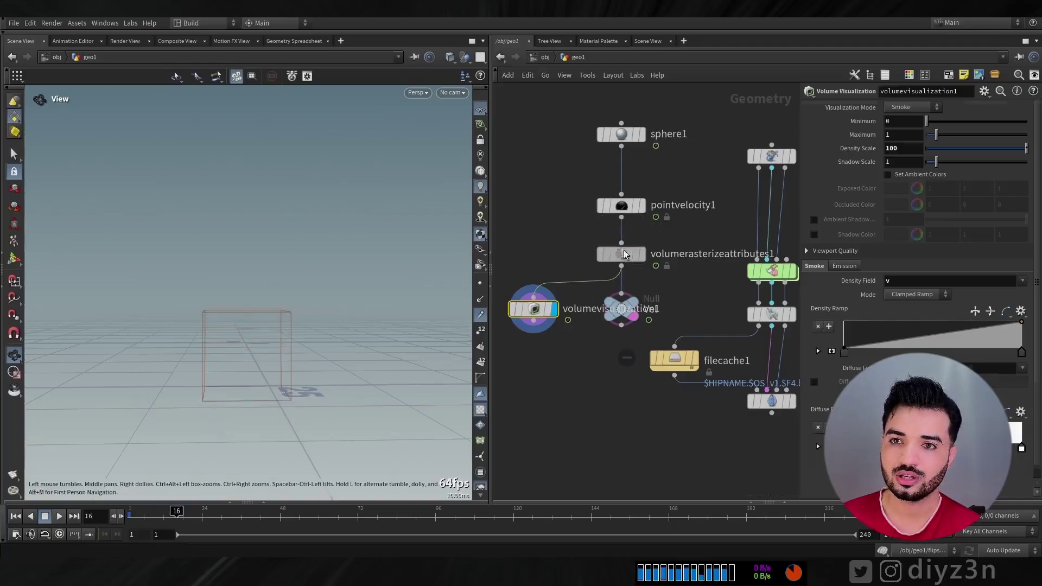
left_click(624, 254)
left_click(899, 217)
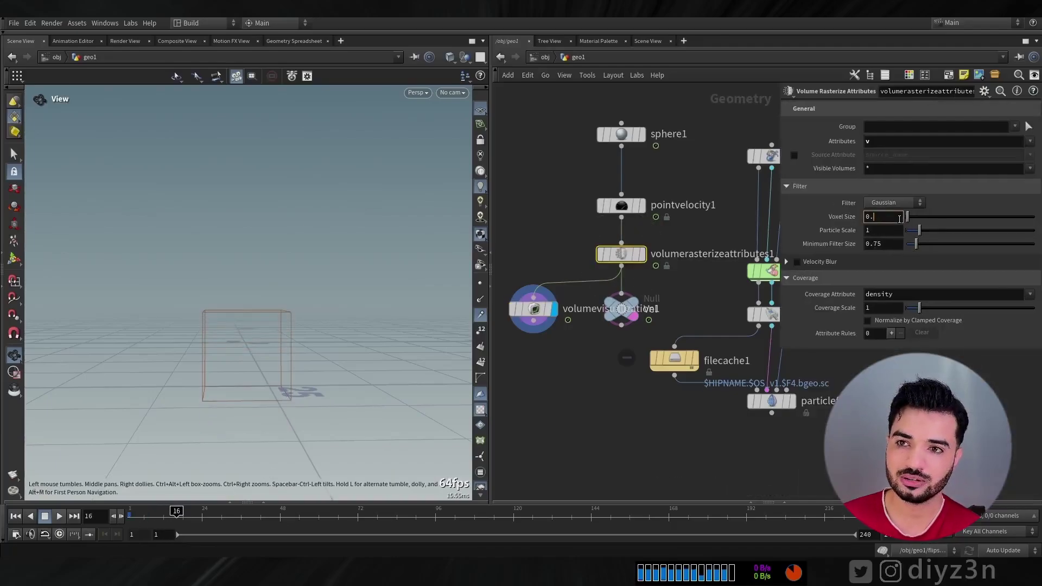
key("Return")
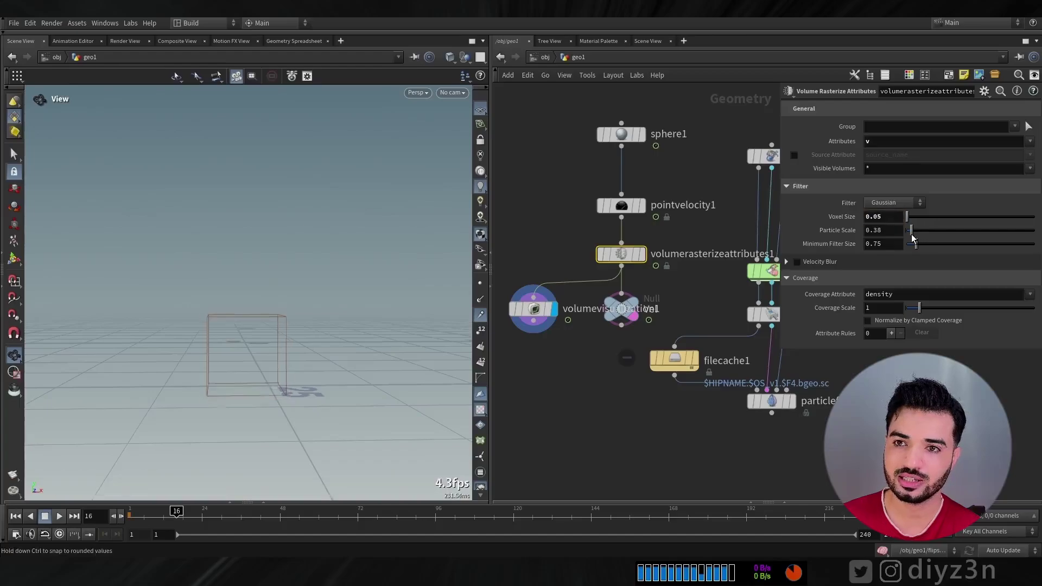
Step: Add curl noise to the Point Velocity node with a scale of 1.06
left_click(621, 206)
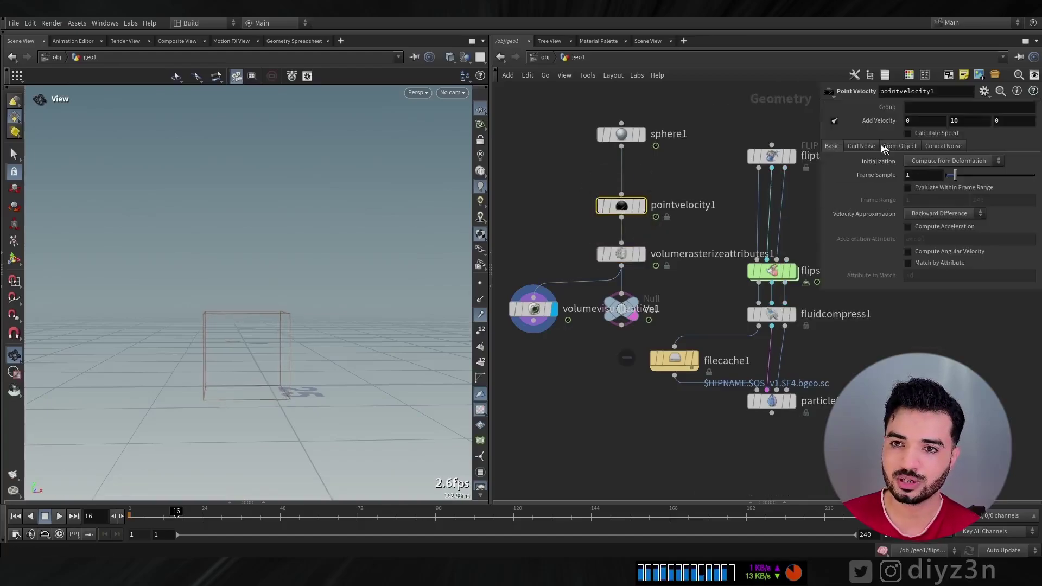
left_click(861, 146)
left_click(908, 159)
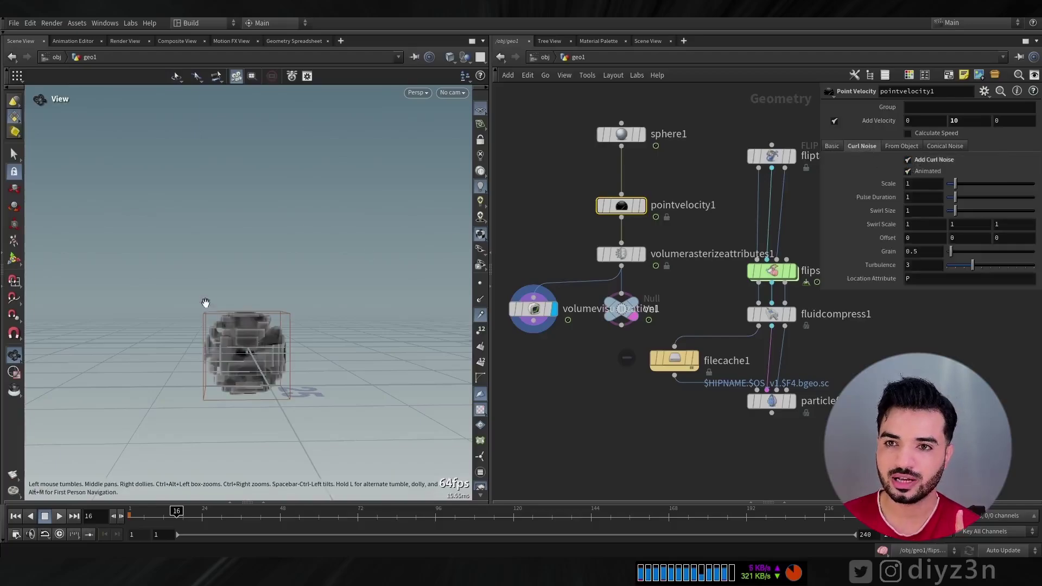
right_click_drag(228, 331, 325, 333)
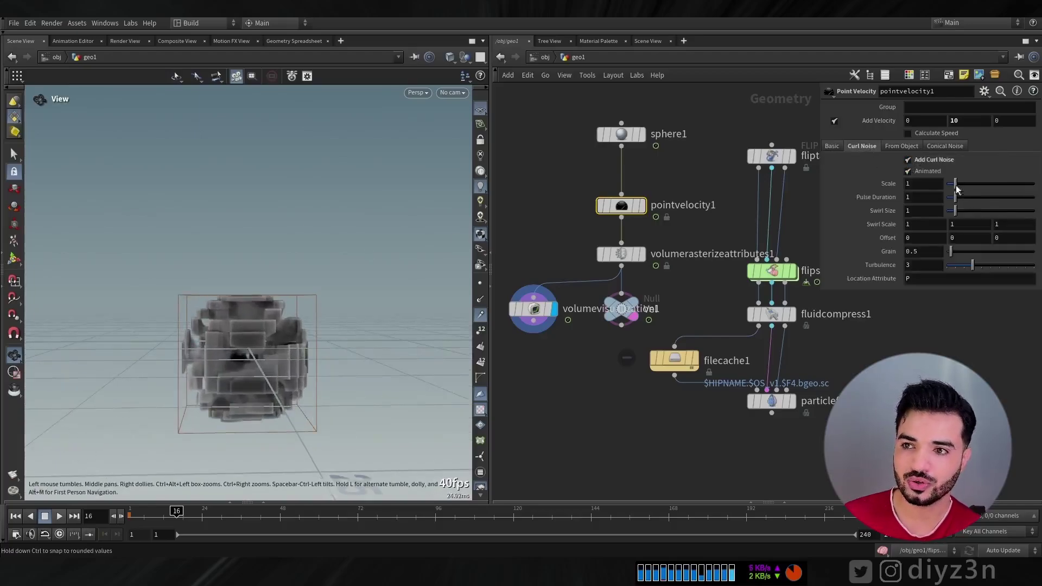
left_click_drag(957, 188, 958, 188)
Step: Set the Volume Rasterize Attributes particle scale to 0.47 and minimum filter size to 0.38, and display the Volume Visualization node
left_click(642, 205)
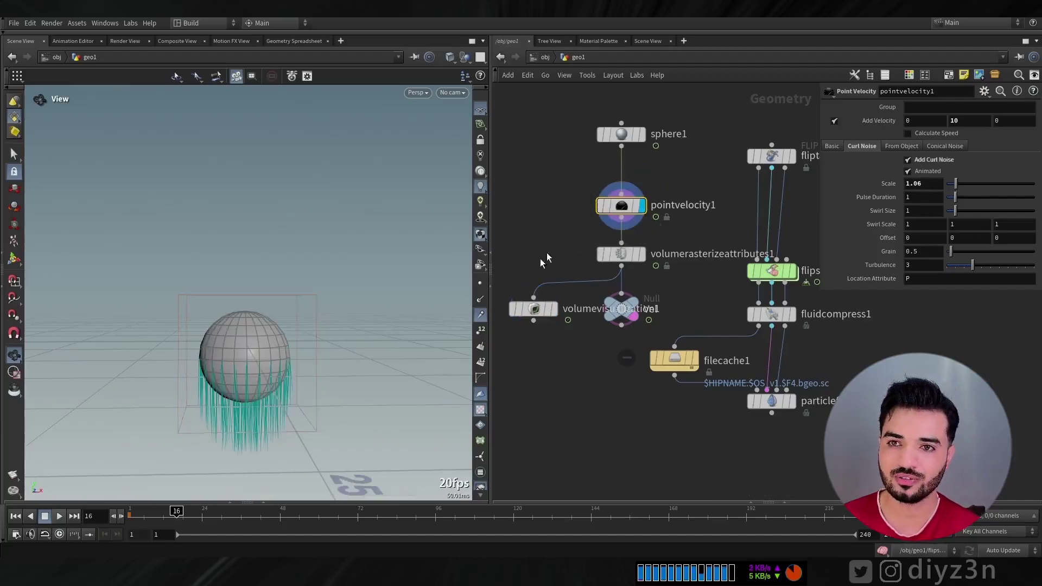
left_click(643, 255)
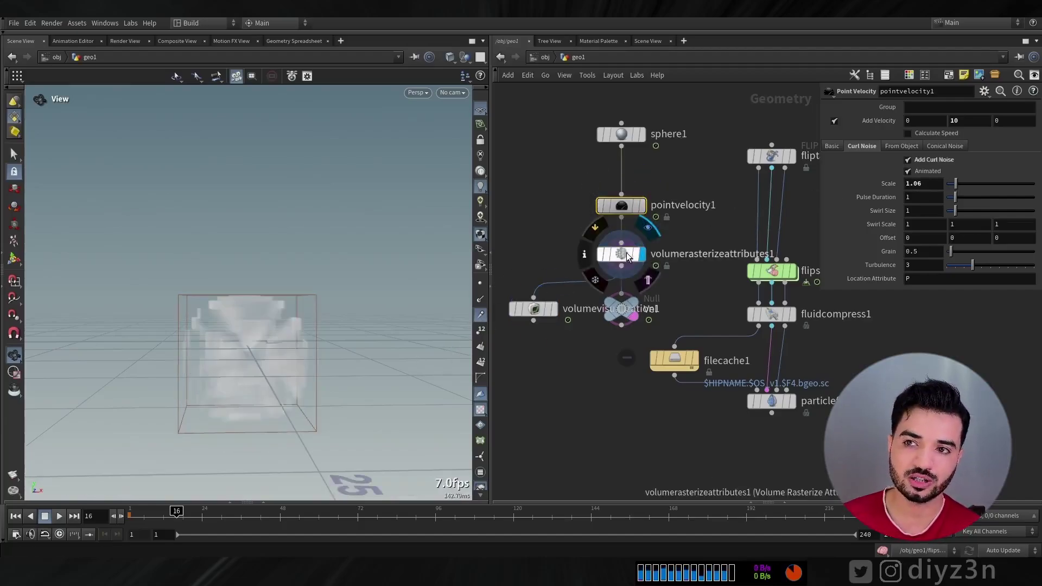
left_click(627, 255)
left_click_drag(914, 232, 914, 249)
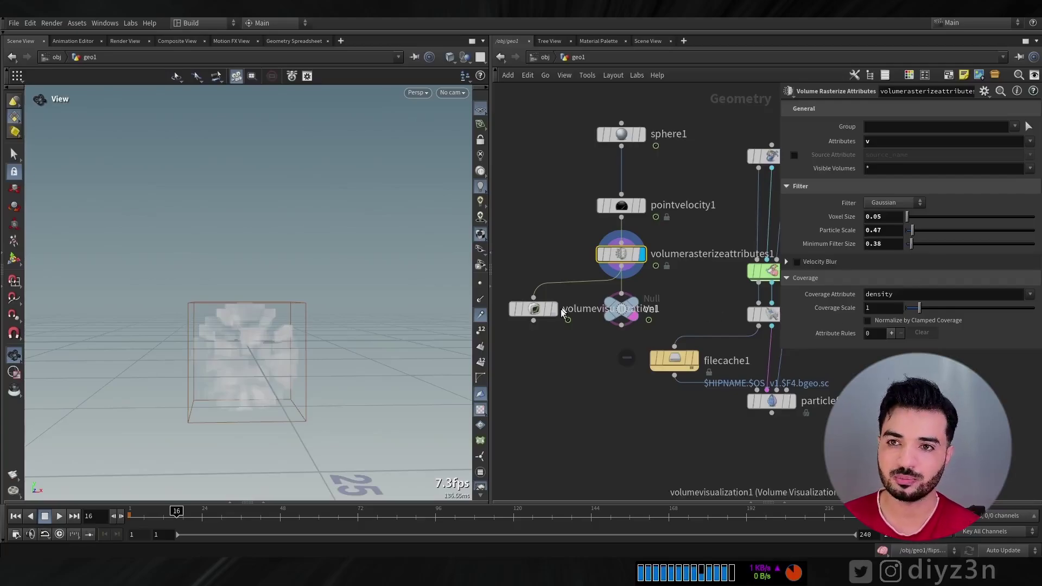
left_click(553, 308)
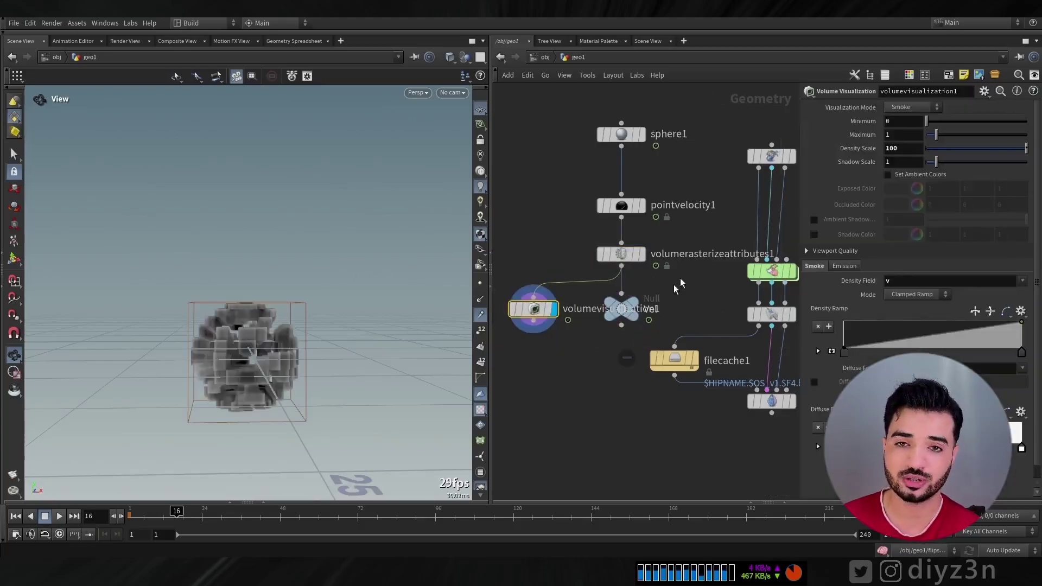
Step: Return to the first frame, display the FLIP Solver and show pointvelocity1 as a template
middle_click_drag(701, 279, 616, 261)
left_click(15, 516)
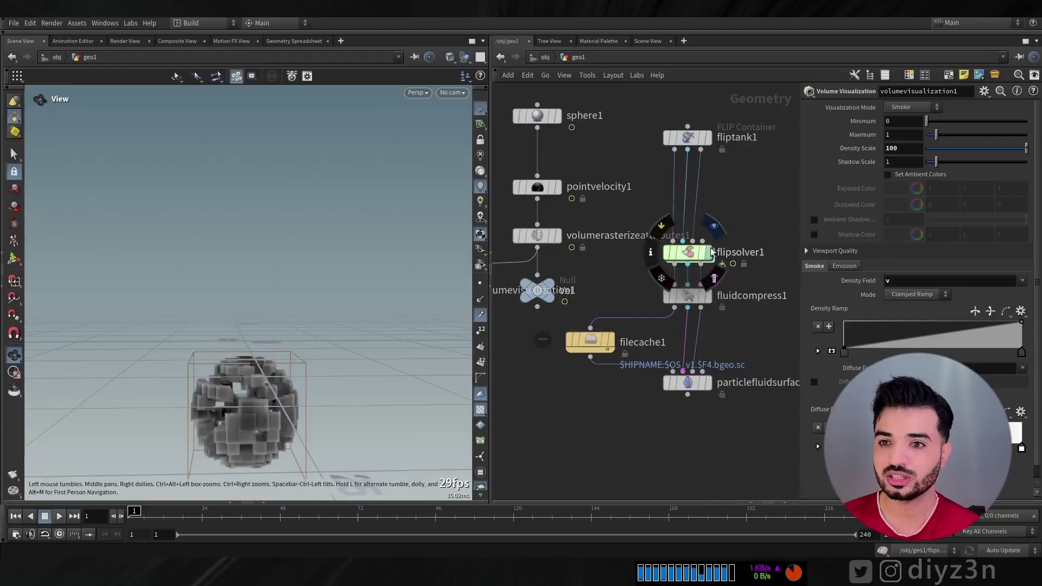
left_click(713, 226)
left_click(689, 254)
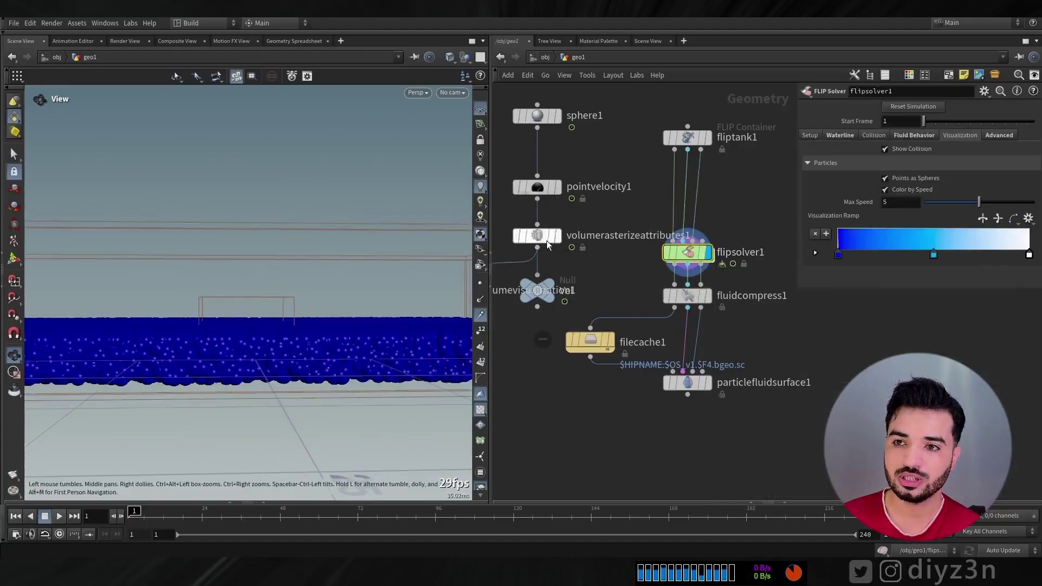
left_click(553, 188)
Step: Frame the water tank and play the FLIP simulation, examining how the sphere's velocity lifts the particles
right_click_drag(269, 304, 188, 312)
left_click_drag(188, 312, 221, 332)
left_click(54, 517)
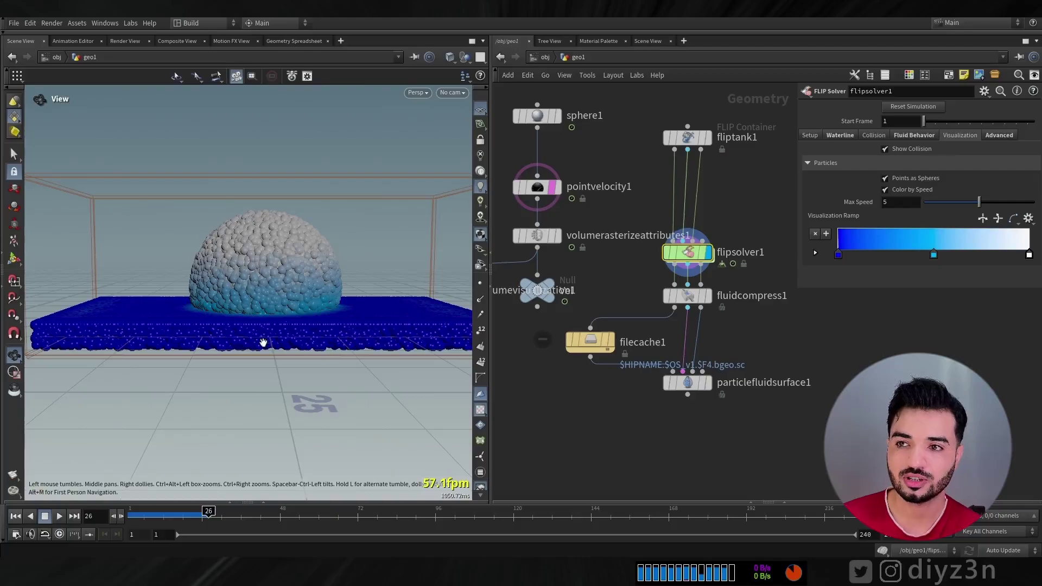
left_click_drag(263, 343, 297, 324)
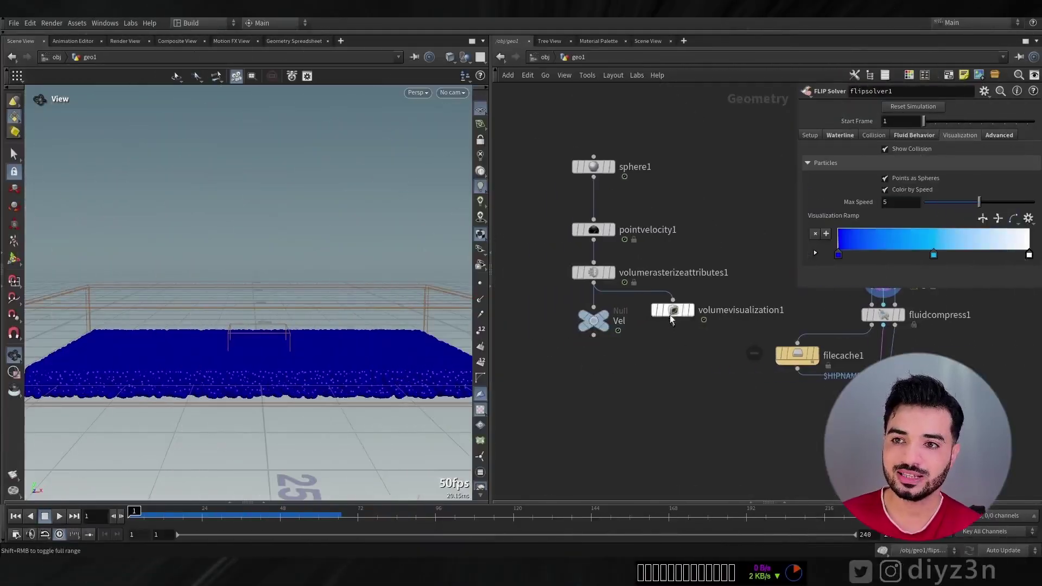
Step: Rearrange the Volume Visualization and Vel nodes for a clearer layout and delete the sphere1 node
left_click_drag(670, 316, 532, 374)
middle_click_drag(626, 386, 684, 396)
left_click_drag(589, 381, 543, 361)
left_click_drag(649, 333, 650, 353)
middle_click_drag(697, 339, 698, 370)
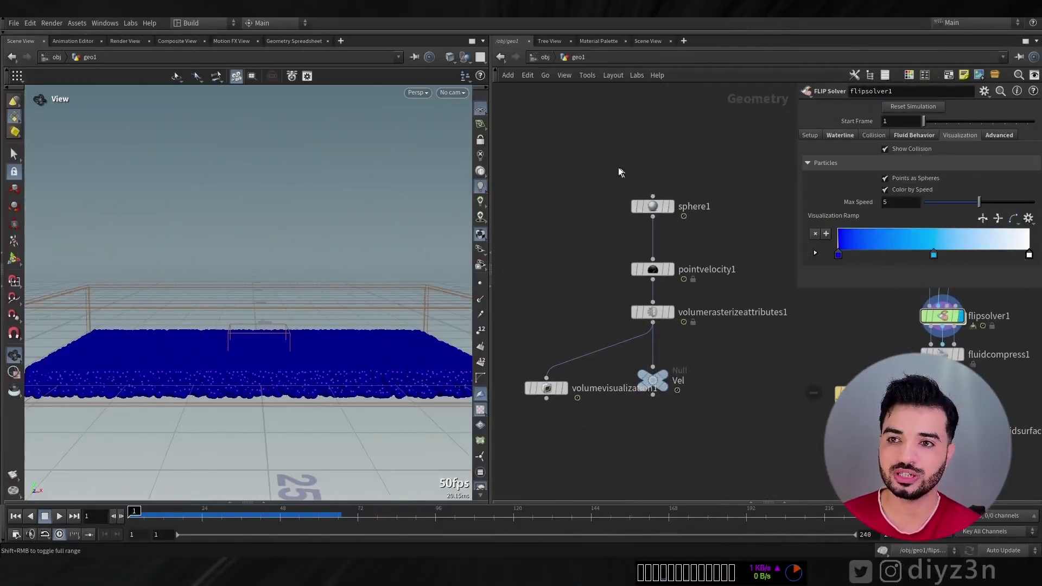
left_click_drag(618, 168, 705, 223)
key("Delete")
Step: Try a Grid node as the input of pointvelocity1, and delete it again
key("Tab")
type("gr")
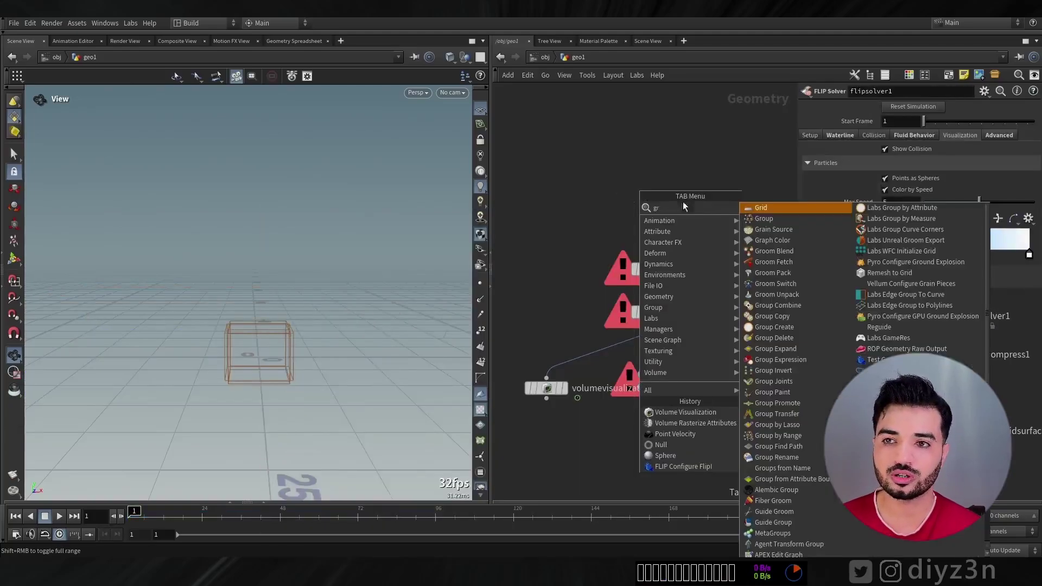
left_click(757, 207)
left_click(653, 193)
left_click_drag(653, 204, 653, 259)
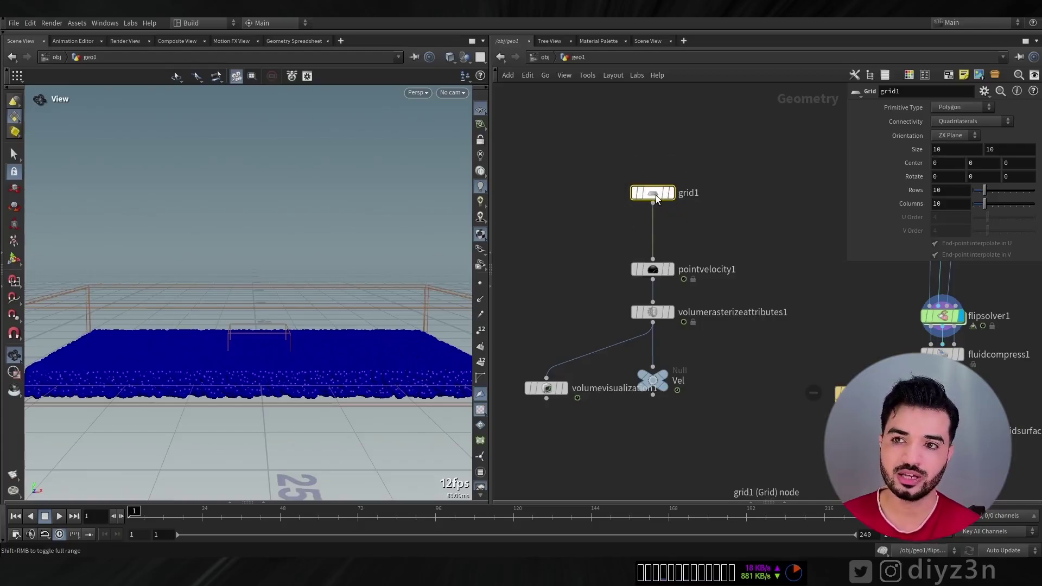
key("Delete")
Step: Add a polygon Circle node above pointvelocity1 as the new velocity source geometry
key("Tab")
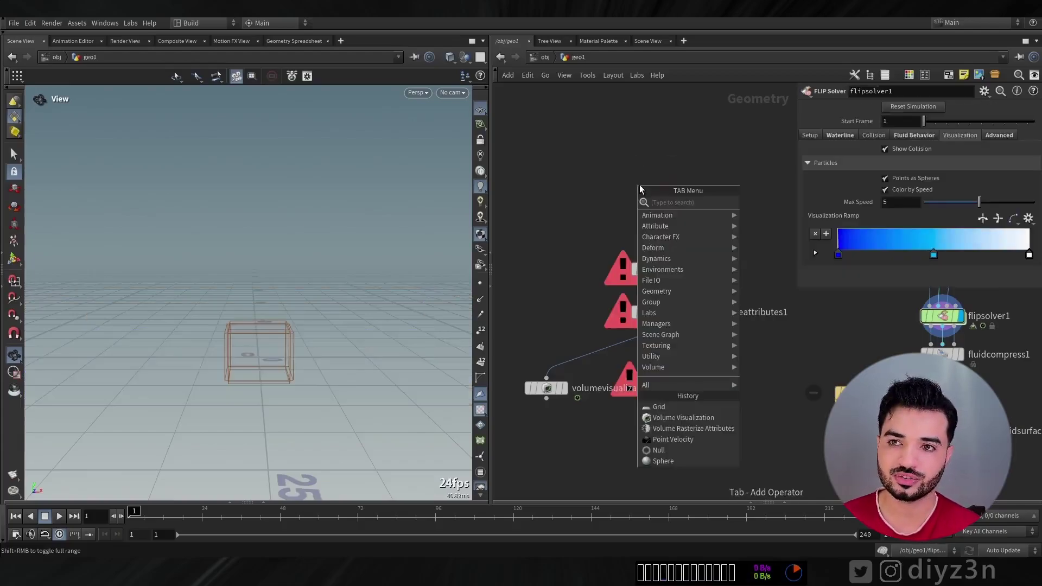
type("c")
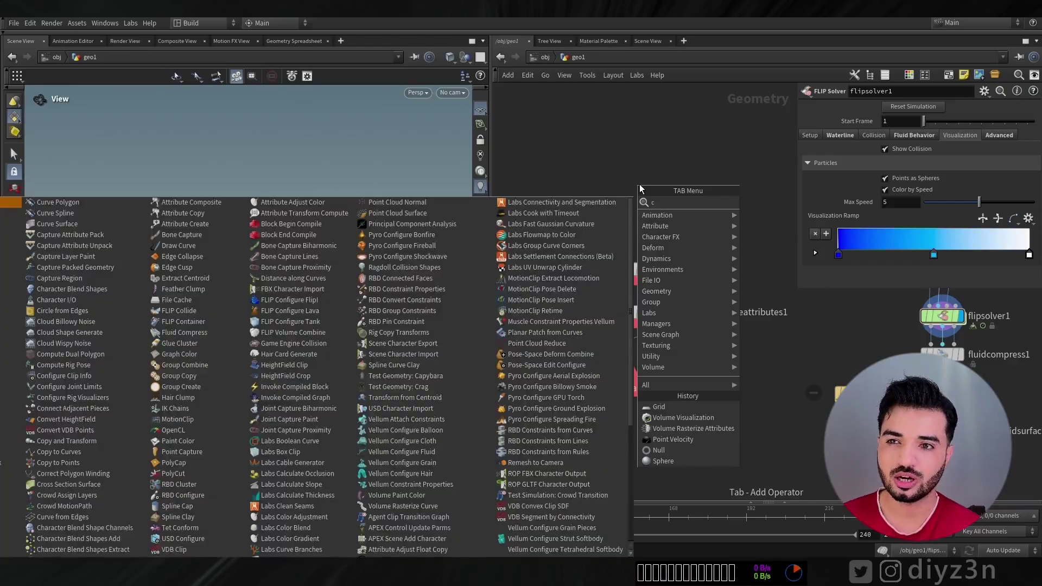
left_click(612, 171)
key("Tab")
type("cir")
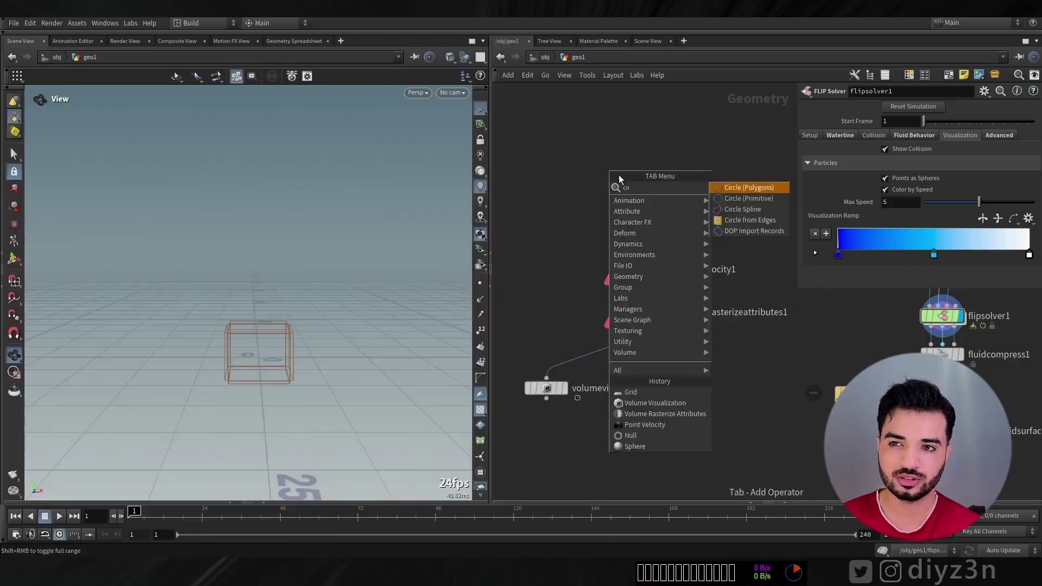
left_click(749, 188)
left_click(650, 182)
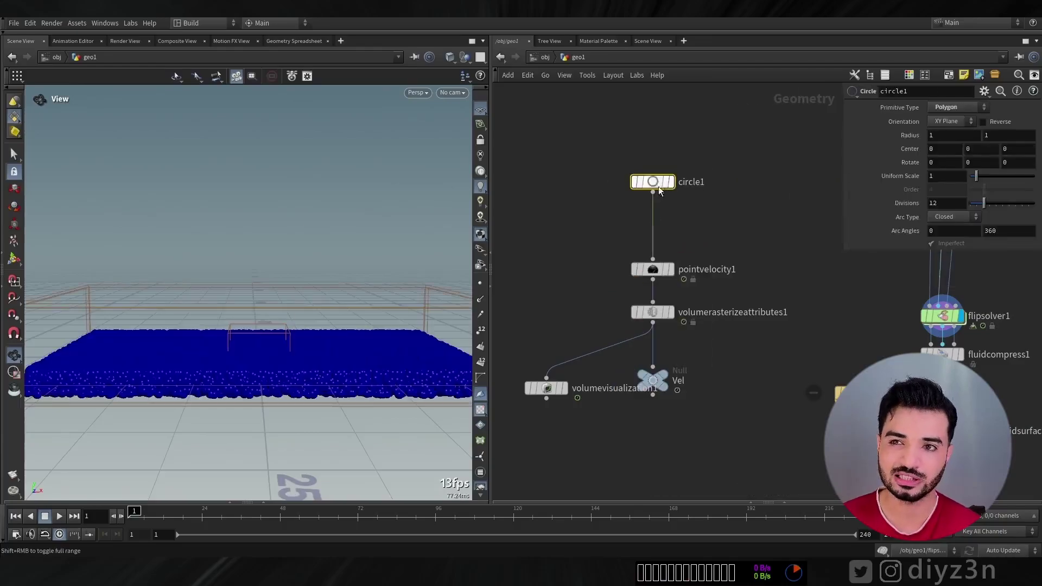
Step: Display circle1 and set it to the ZX Plane with a uniform scale of 13.7 and 26 divisions
left_click(677, 161)
left_click_drag(975, 175, 1010, 176)
left_click(950, 121)
left_click(943, 144)
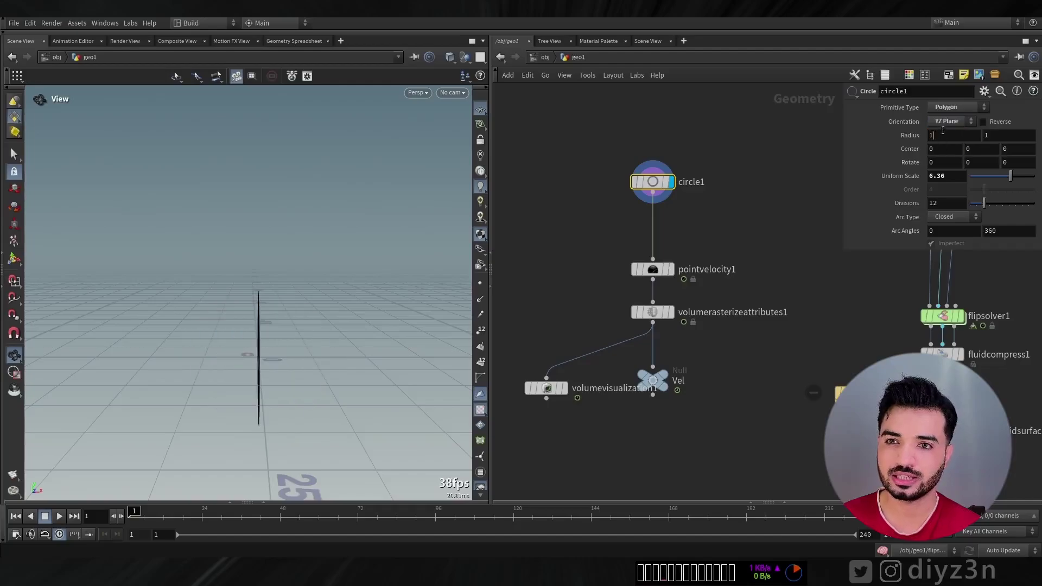
left_click(947, 121)
left_click(943, 155)
left_click_drag(1013, 177, 1034, 177)
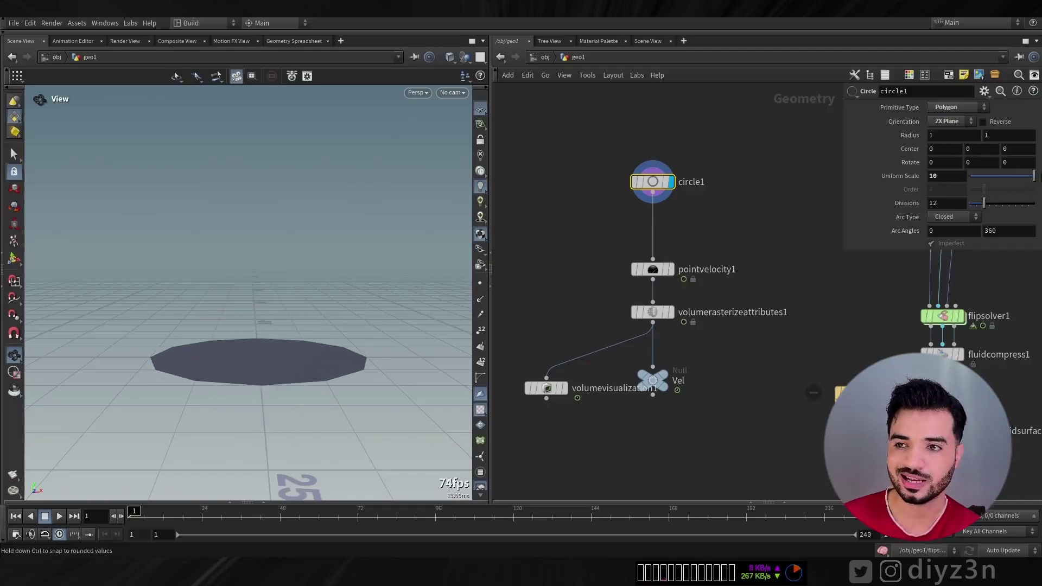
middle_click_drag(945, 173, 1039, 253)
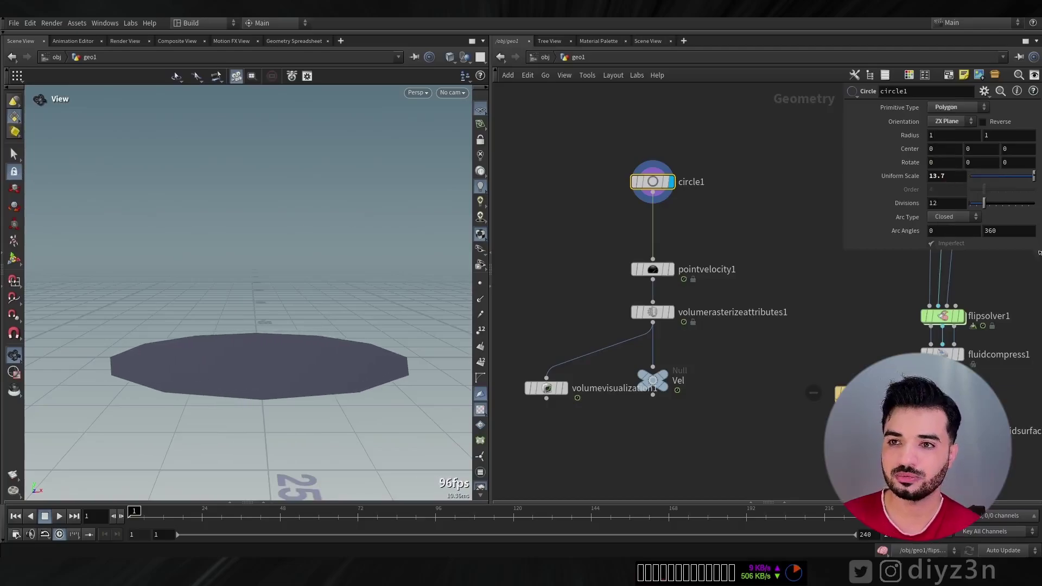
left_click_drag(985, 204, 1040, 211)
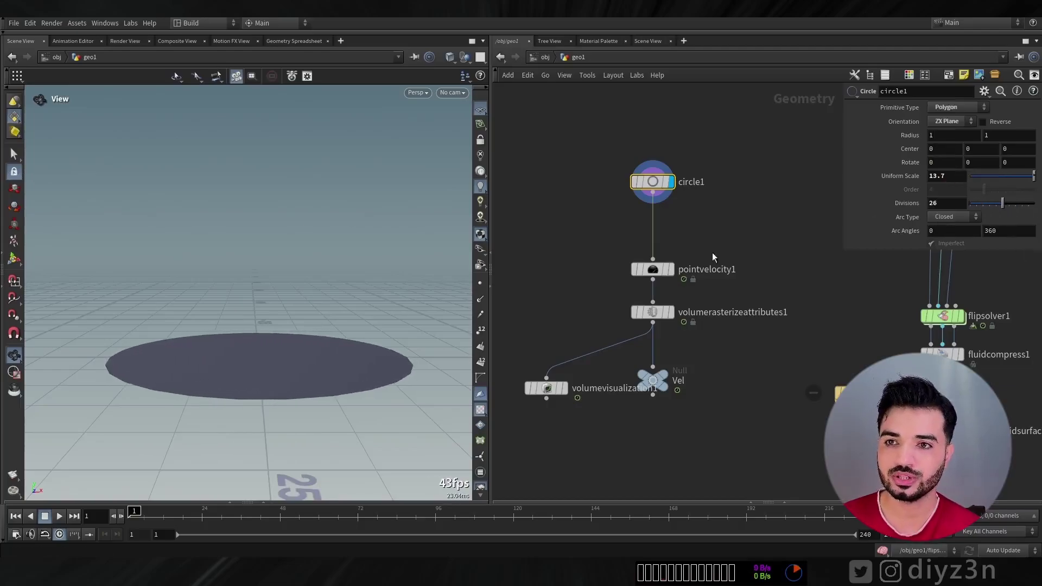
Step: Display pointvelocity1 and insert a Remesh node between circle1 and pointvelocity1
left_click(671, 270)
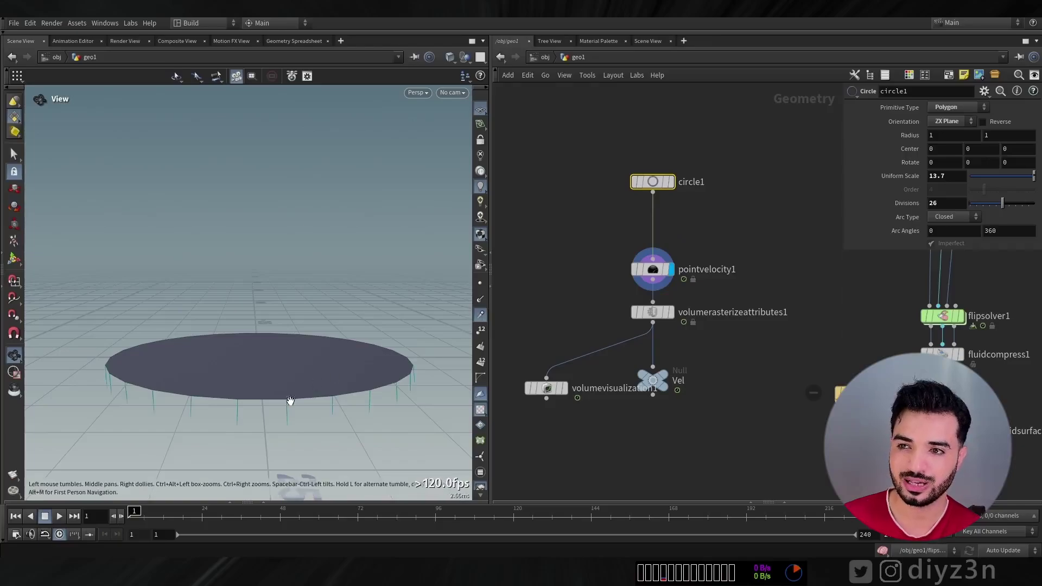
mouse_move(290, 400)
left_mouse_down()
mouse_move(290, 354)
mouse_move(290, 387)
left_mouse_up()
key("Tab")
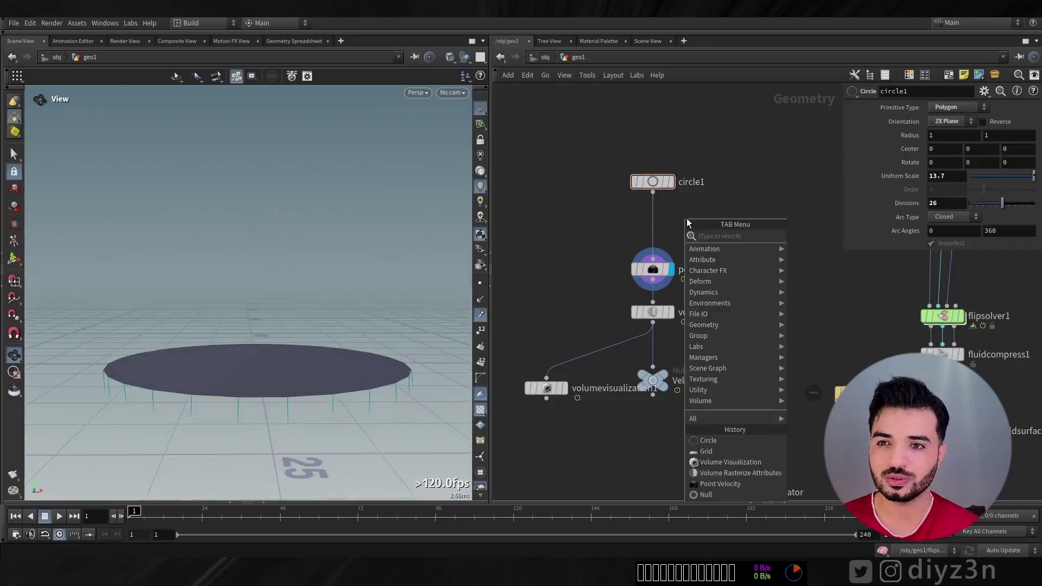
type("rem")
left_click(814, 237)
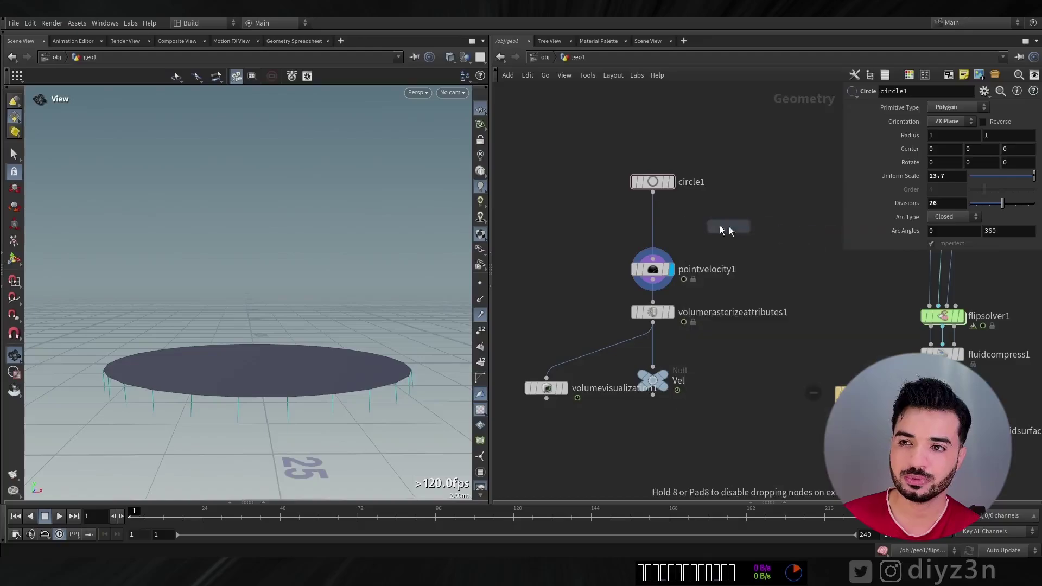
left_click(655, 232)
scroll(271, 407, "up", 8)
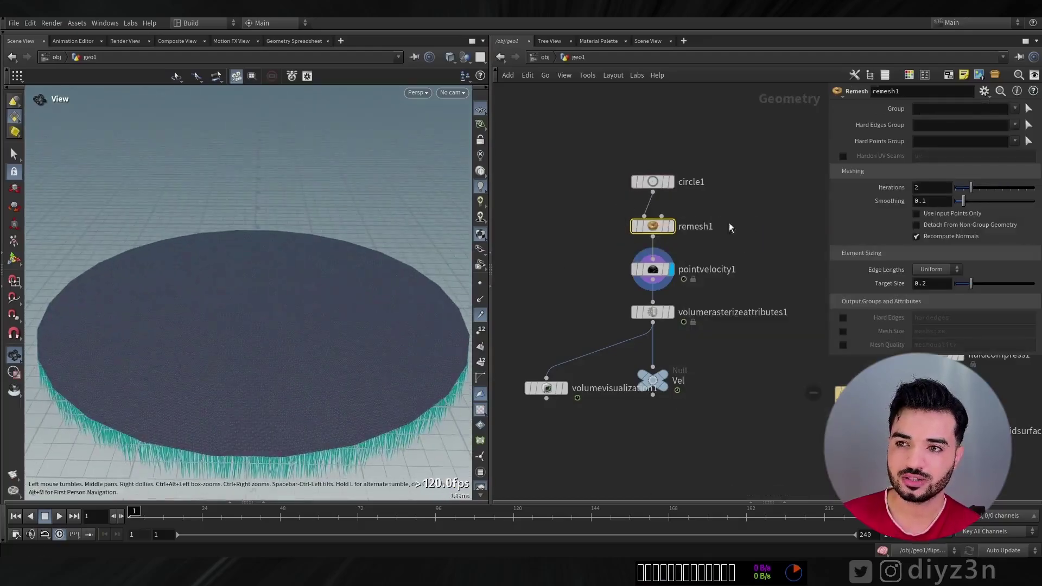
Step: Set remesh1's Target Size to about 0.317 and display pointvelocity1 to inspect the velocity vectors across the disc
left_click(672, 226)
scroll(326, 379, "up", 10)
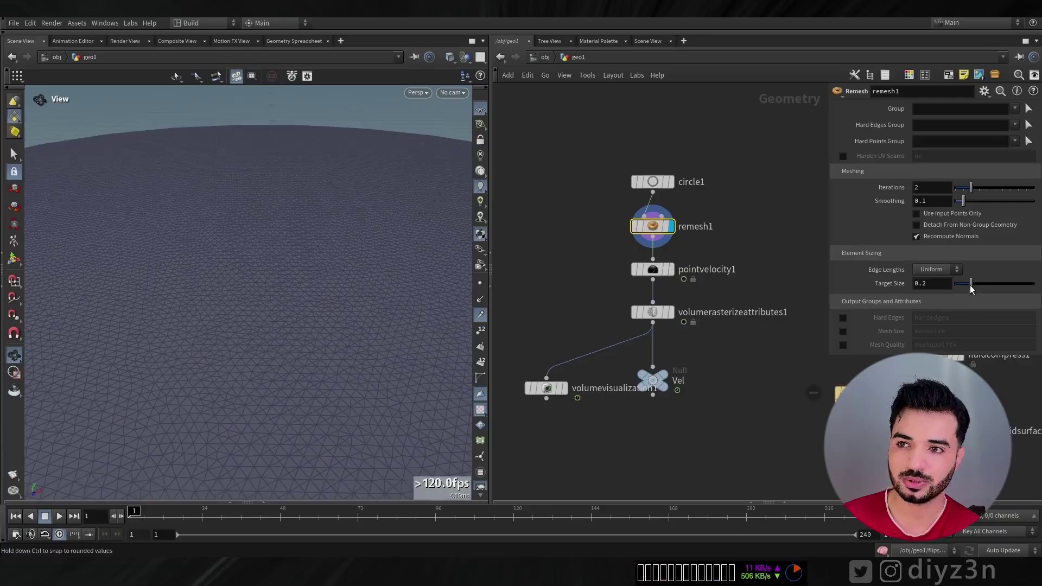
left_click_drag(971, 290, 980, 288)
scroll(112, 279, "down", 6)
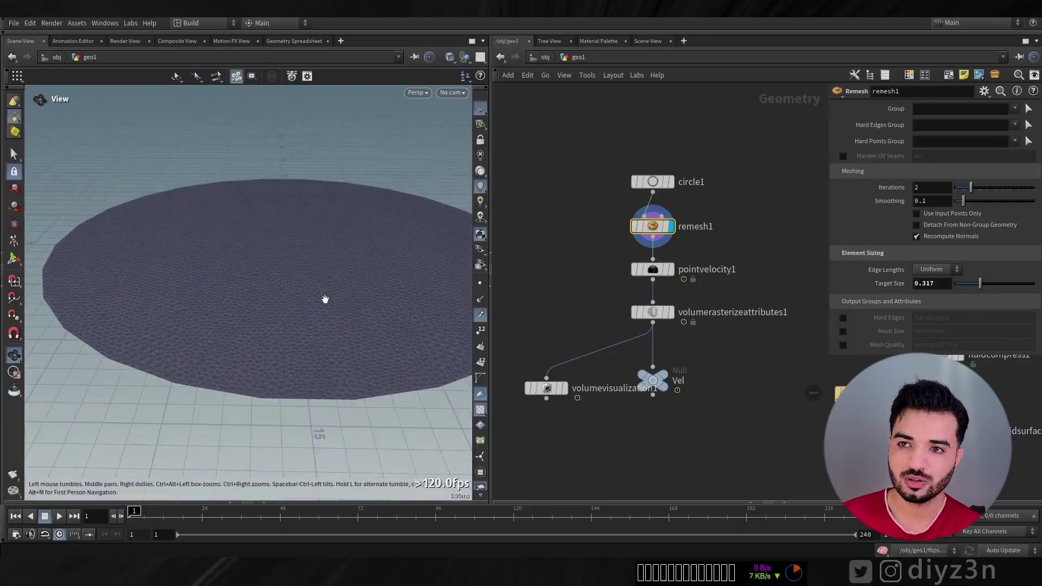
left_click_drag(326, 299, 401, 282)
left_click(671, 269)
left_click_drag(247, 287, 277, 272)
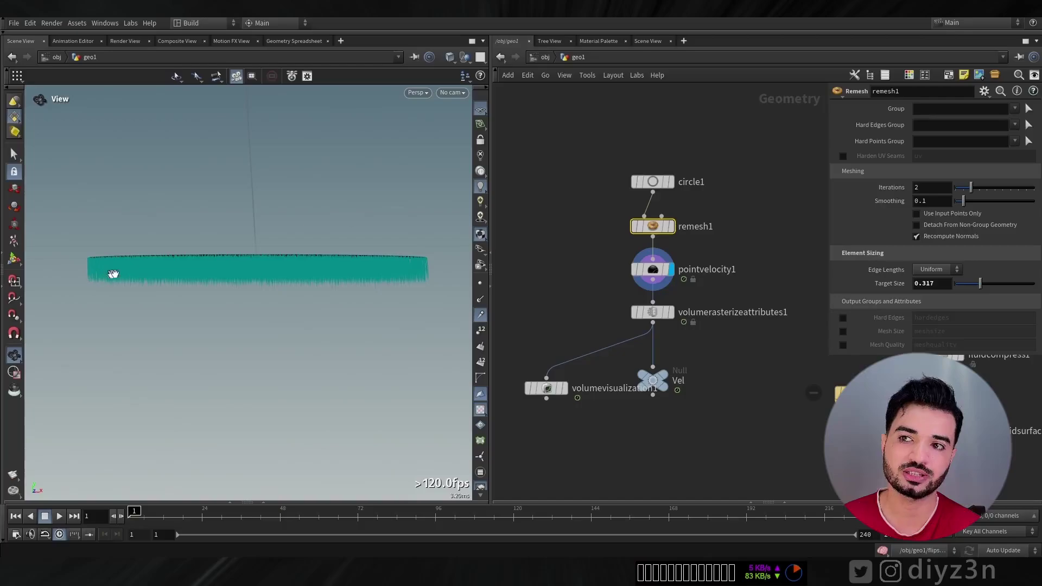
left_click_drag(269, 255, 410, 271)
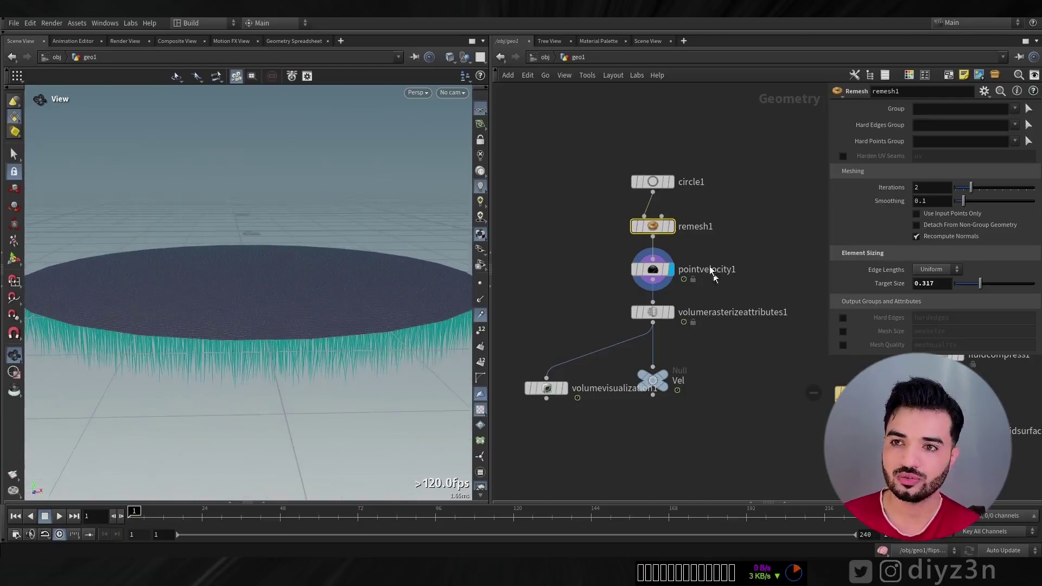
Step: Move the circle, remesh and point velocity nodes up and insert a Distance along Geometry node below pointvelocity1
left_click_drag(603, 158, 656, 202)
left_click(706, 244)
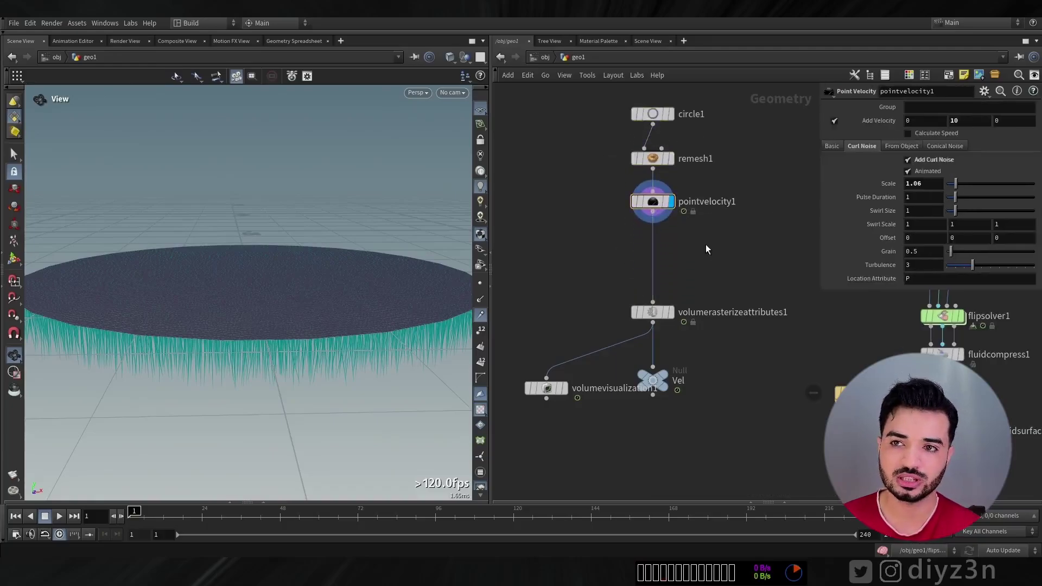
key("Tab")
type("dis")
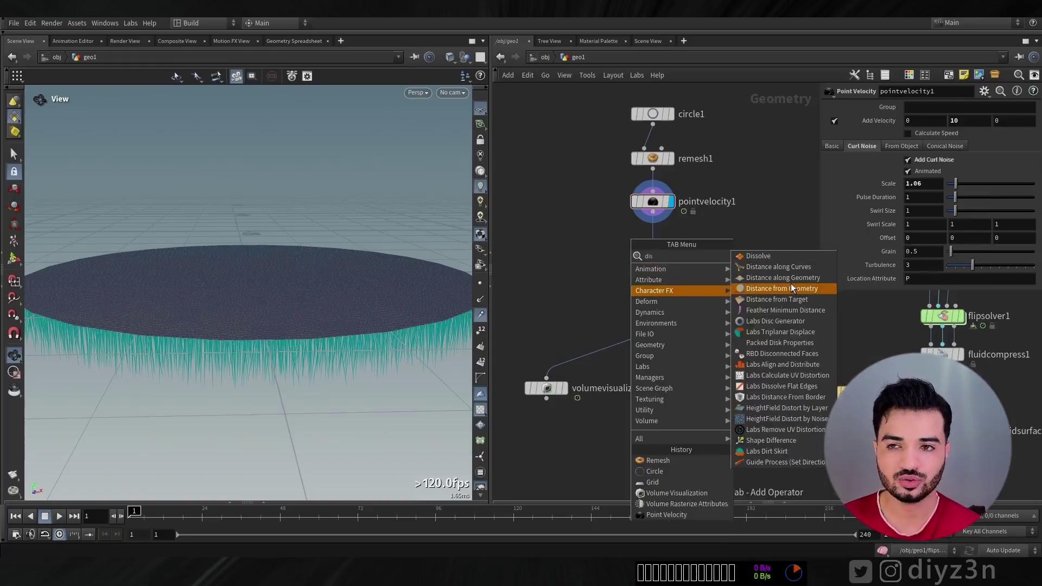
left_click(795, 289)
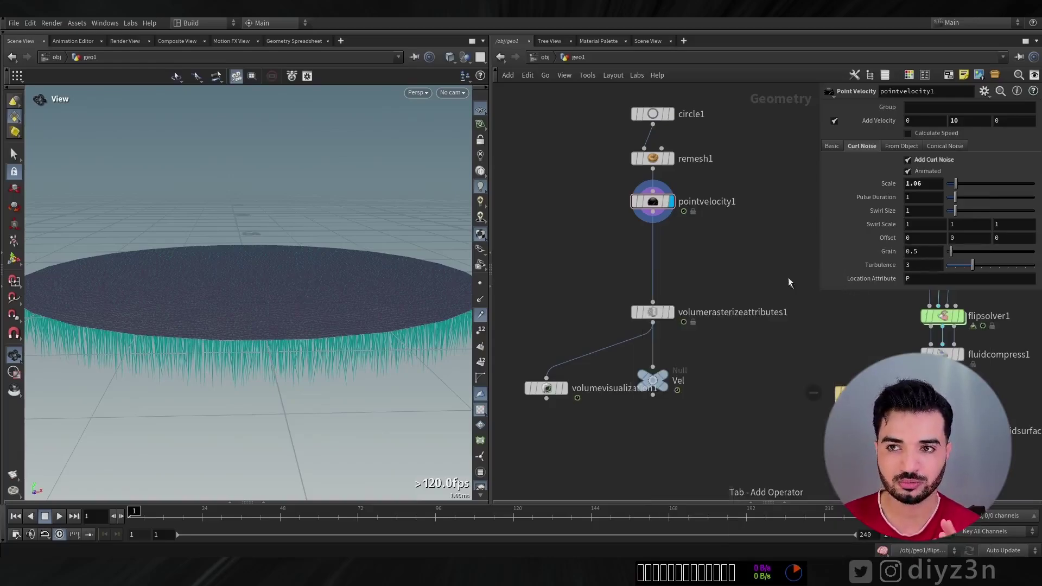
left_click(653, 247)
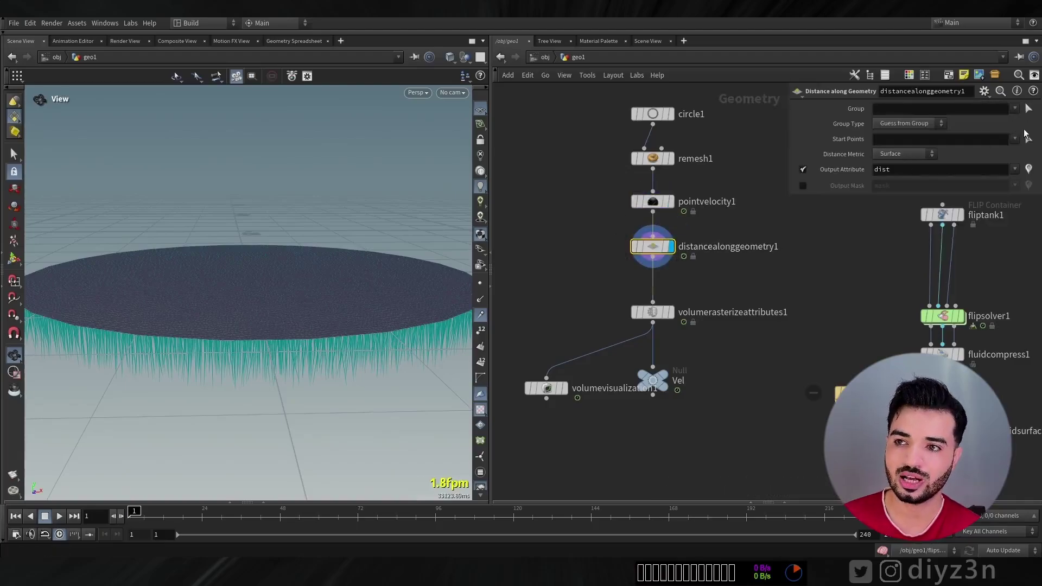
Step: Pick point 825 at the centre of the disc as the Start Points of distancealonggeometry1
left_click(1027, 138)
left_click_drag(305, 238, 260, 324, "alt")
middle_click_drag(260, 323, 255, 270, "alt")
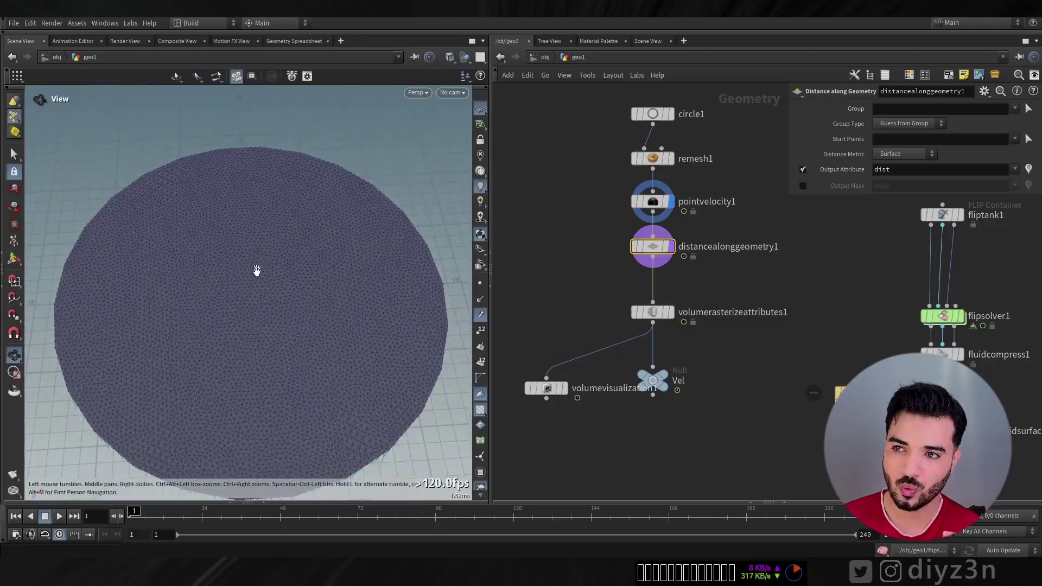
left_click(255, 303)
key("Return")
Step: Visualize the dist attribute of distancealonggeometry1 and examine its colour gradient over the disc
left_click(620, 249)
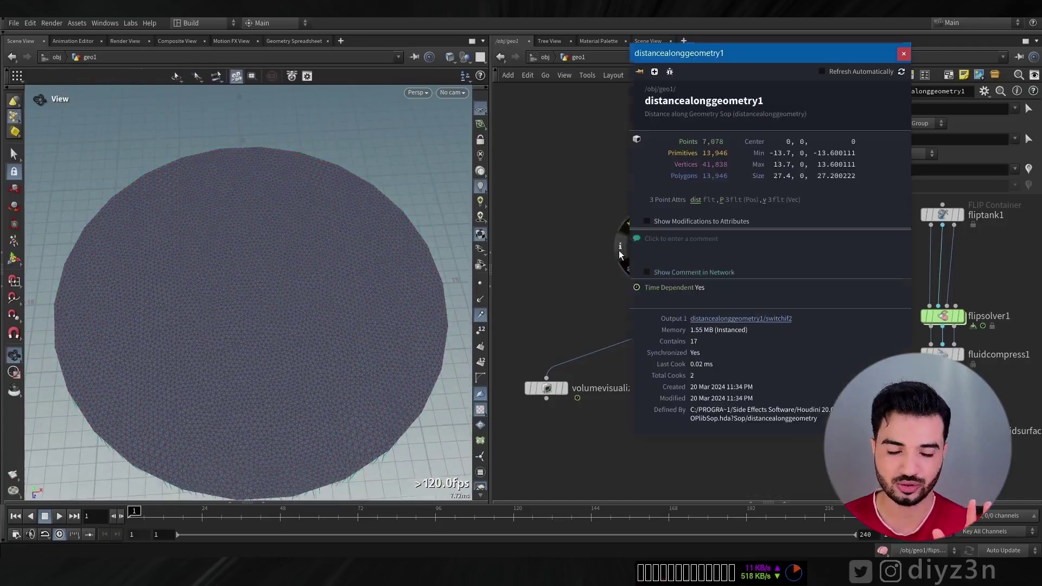
left_click(695, 199)
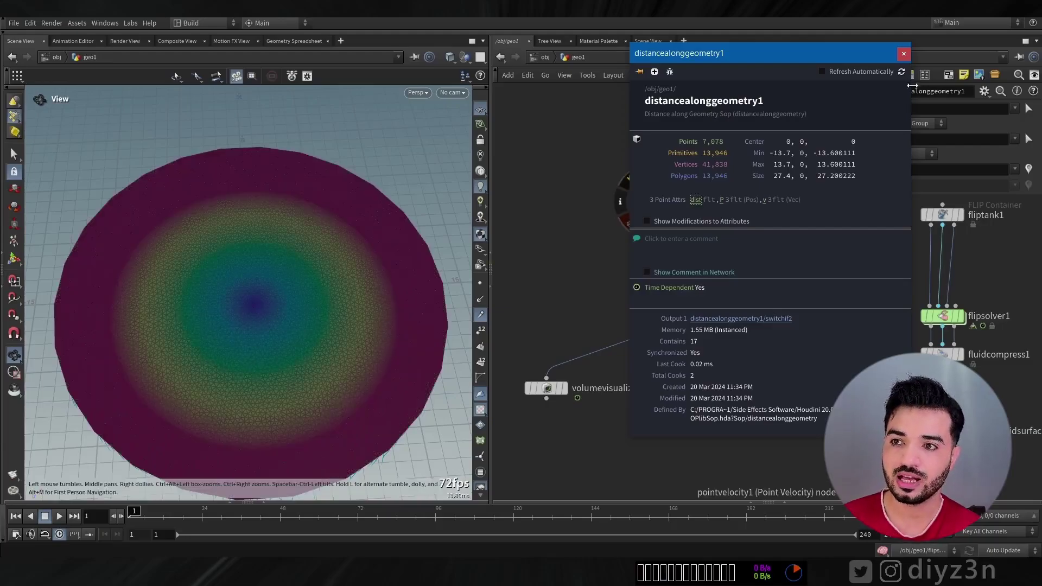
left_click(904, 54)
left_click_drag(295, 329, 304, 259)
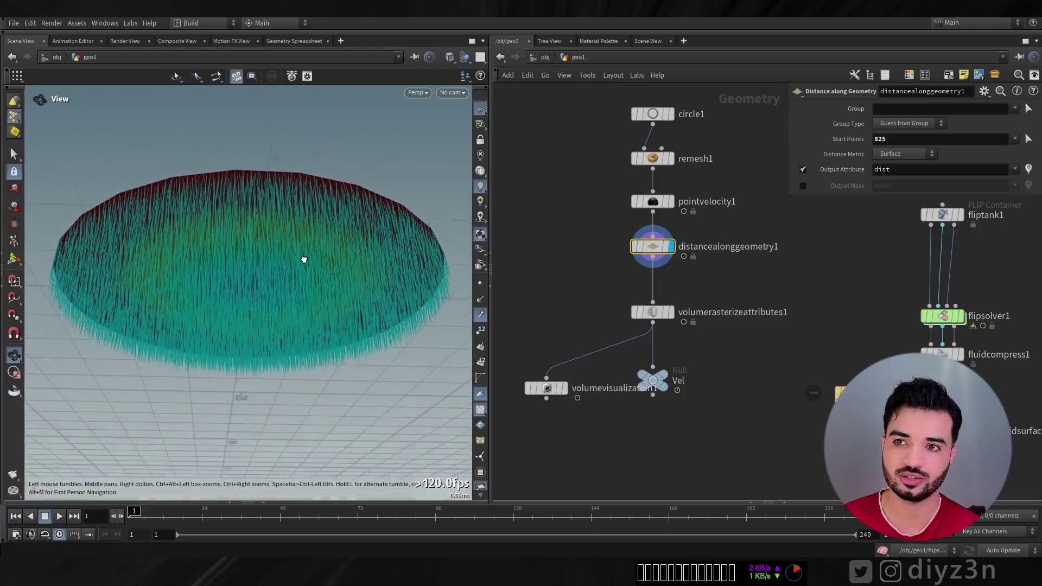
left_click_drag(163, 274, 226, 333)
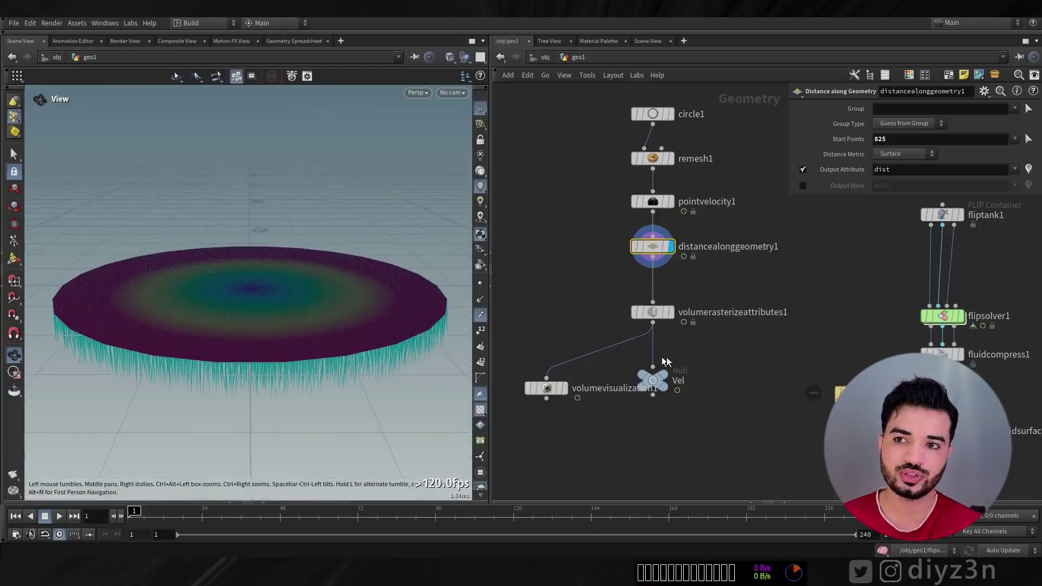
Step: Insert an Attribute Adjust Vector node between distancealonggeometry1 and volumerasterizeattributes1 and display it
left_click_drag(650, 248, 656, 240)
key("Tab")
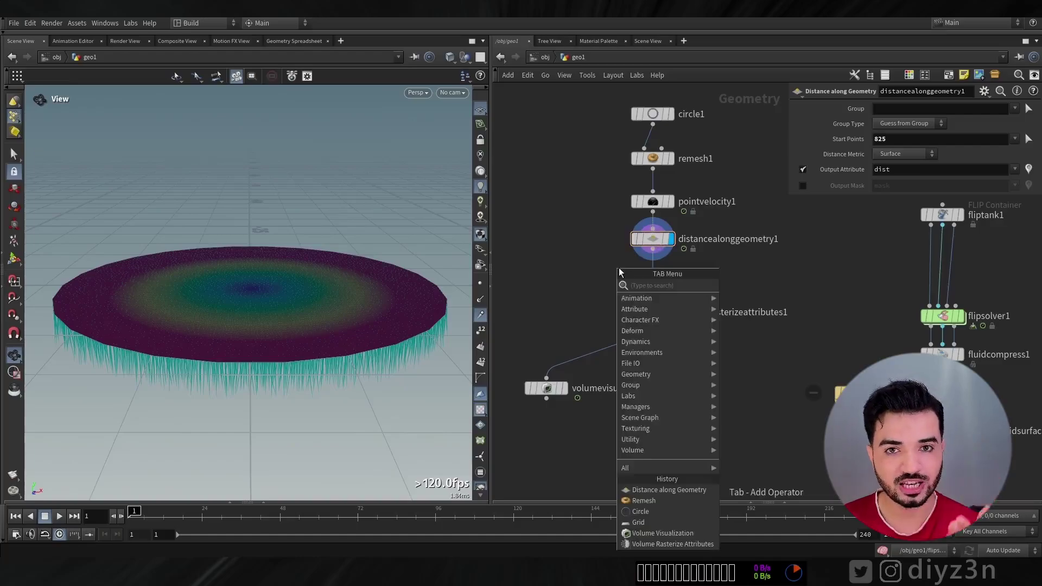
type("vect")
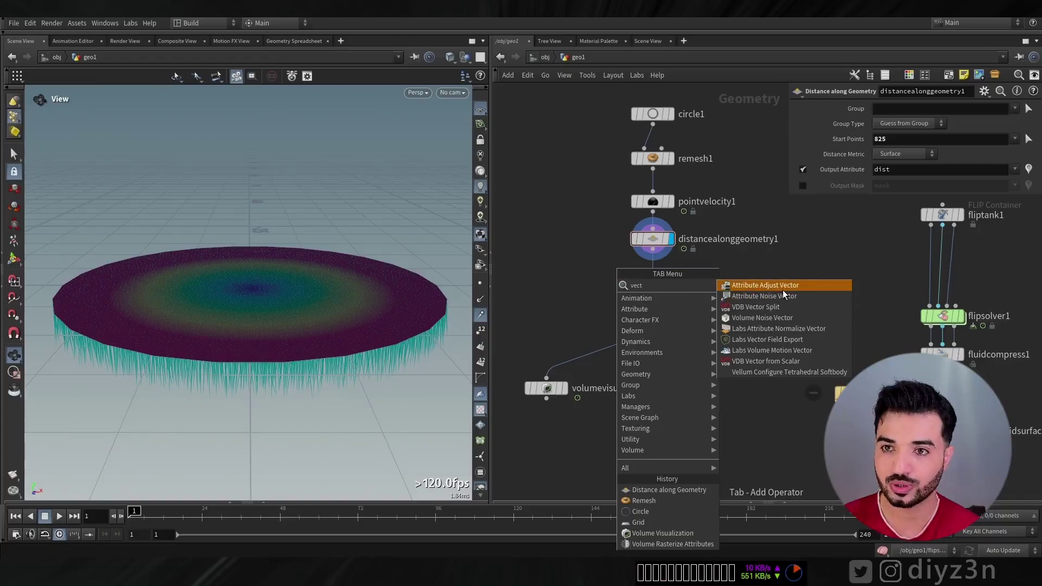
left_click(782, 286)
left_click(675, 286)
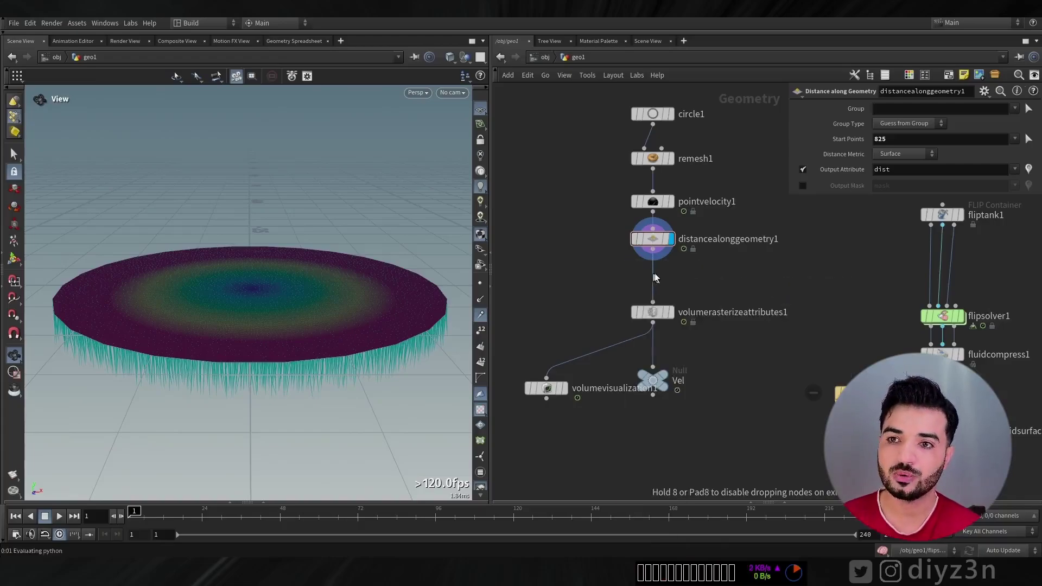
left_click(672, 282)
Step: Set attribadjustvector1 to adjust the Length Only of v, using the dist attribute as the adjustment value
left_click_drag(293, 332, 286, 298)
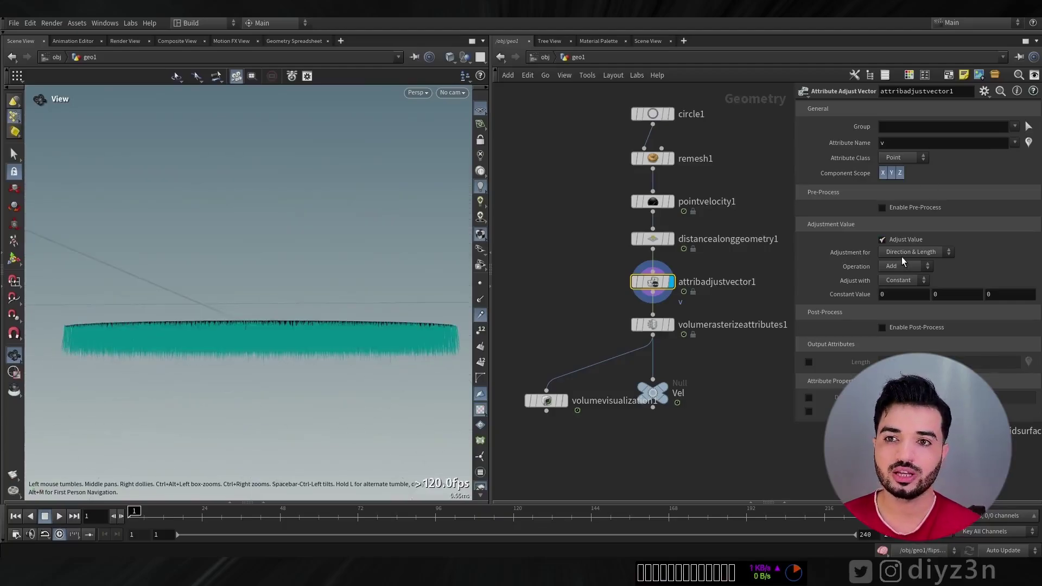
left_click(904, 281)
left_click(928, 263)
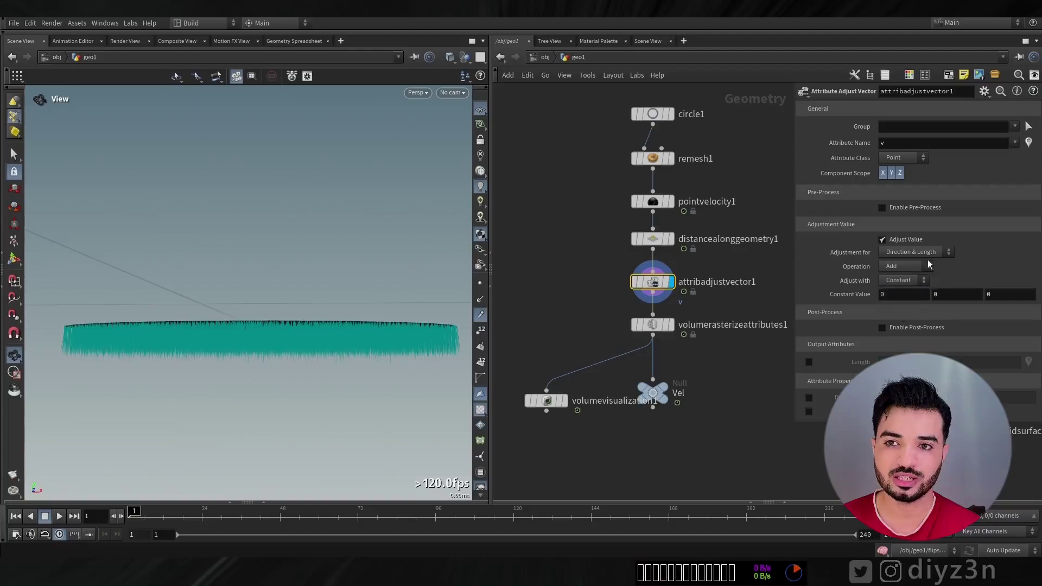
left_click(923, 252)
left_click(904, 284)
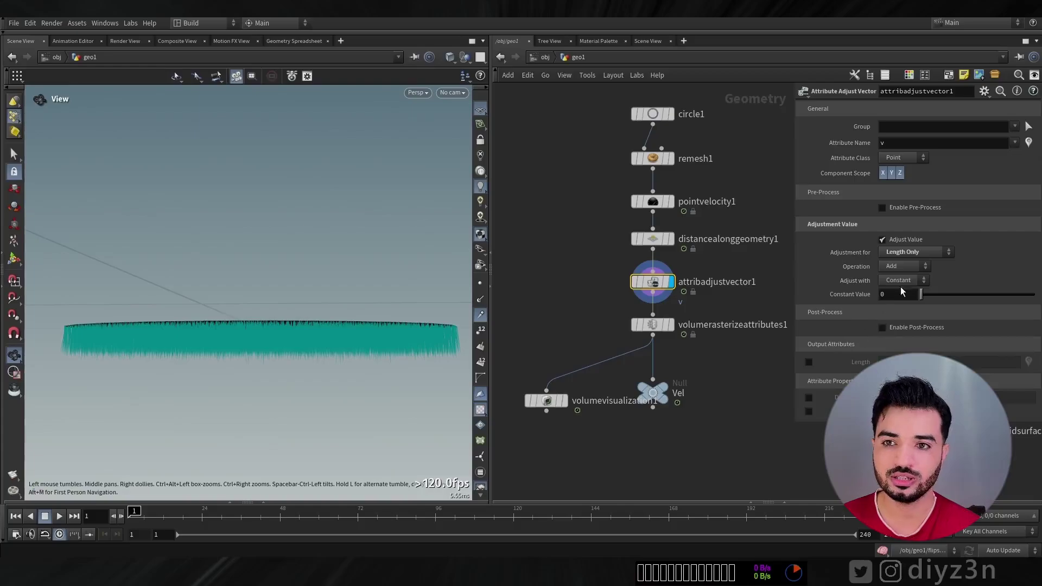
left_click(904, 280)
left_click(898, 324)
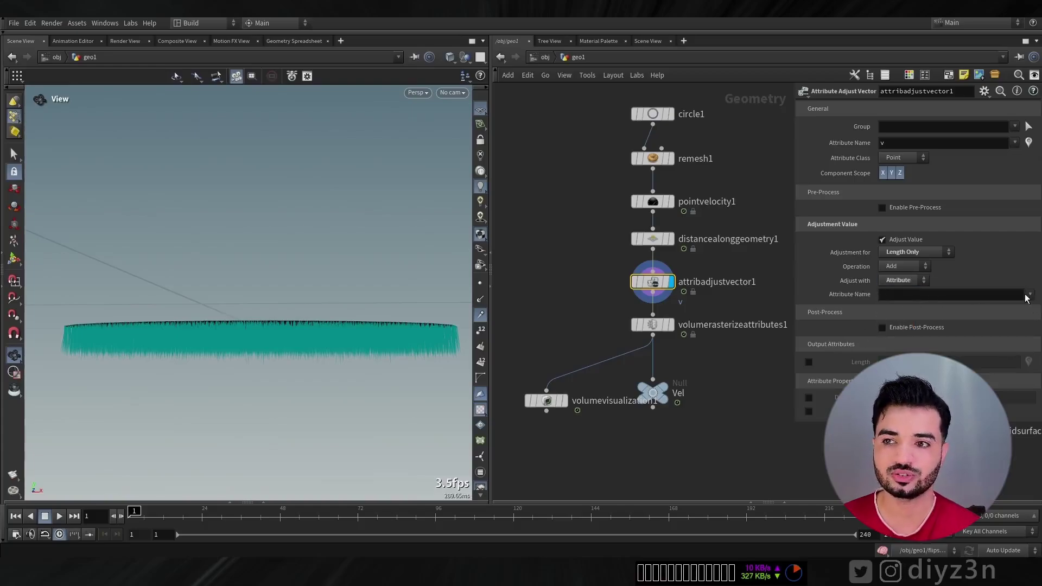
left_click(1026, 295)
left_click(1025, 308)
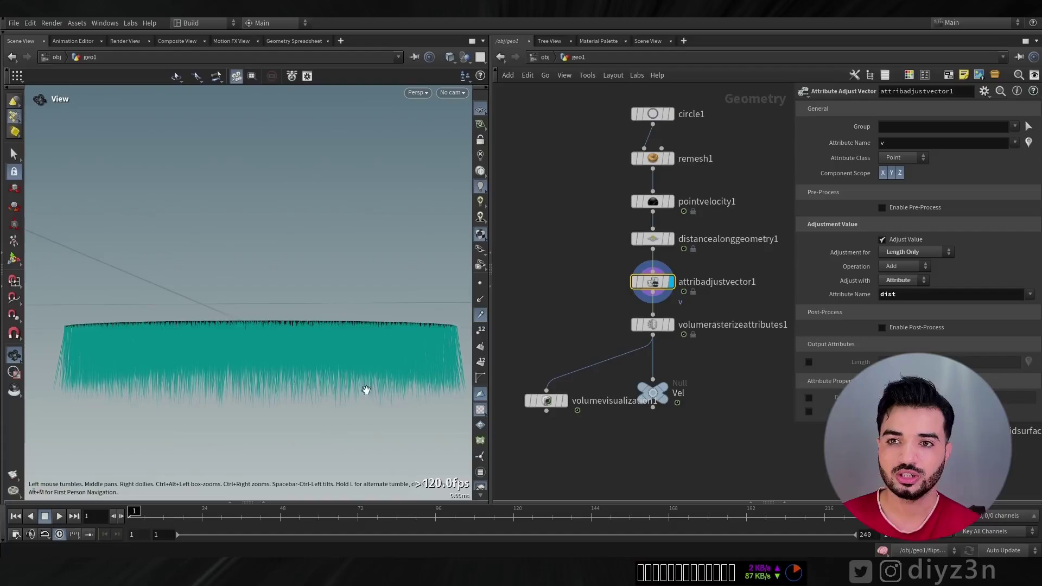
Step: Compare the Subtract, Multiply and Set operations on attribadjustvector1 and settle on Subtract
left_click(907, 266)
left_click(899, 280)
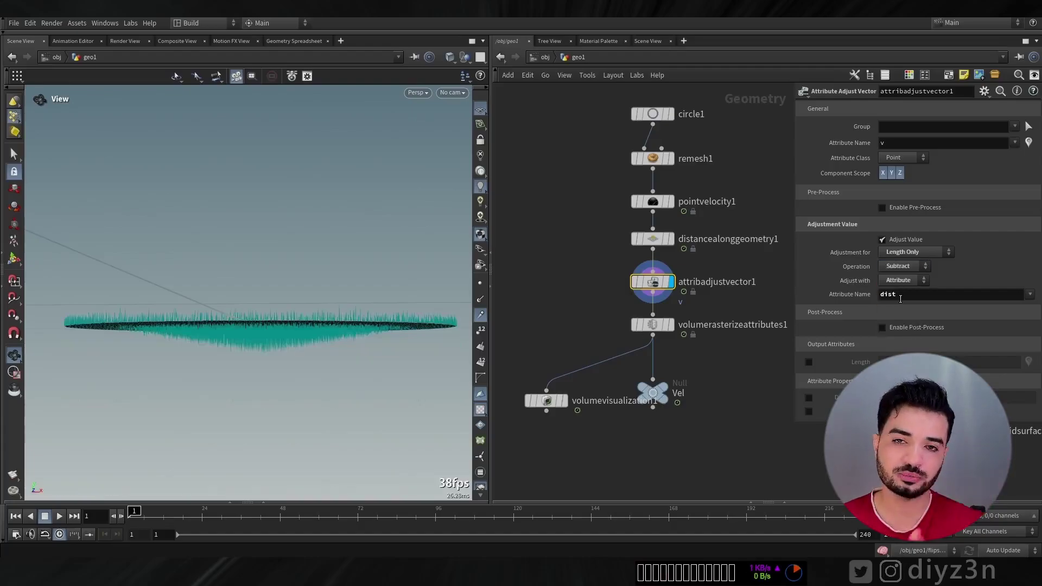
left_click(905, 267)
left_click(897, 309)
left_click(914, 265)
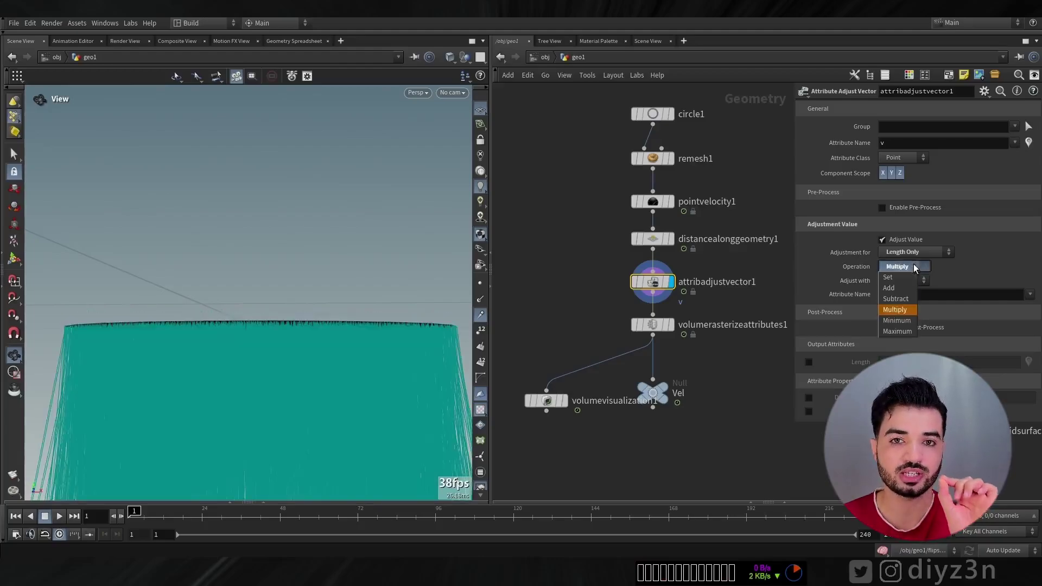
left_click(910, 279)
left_click(911, 266)
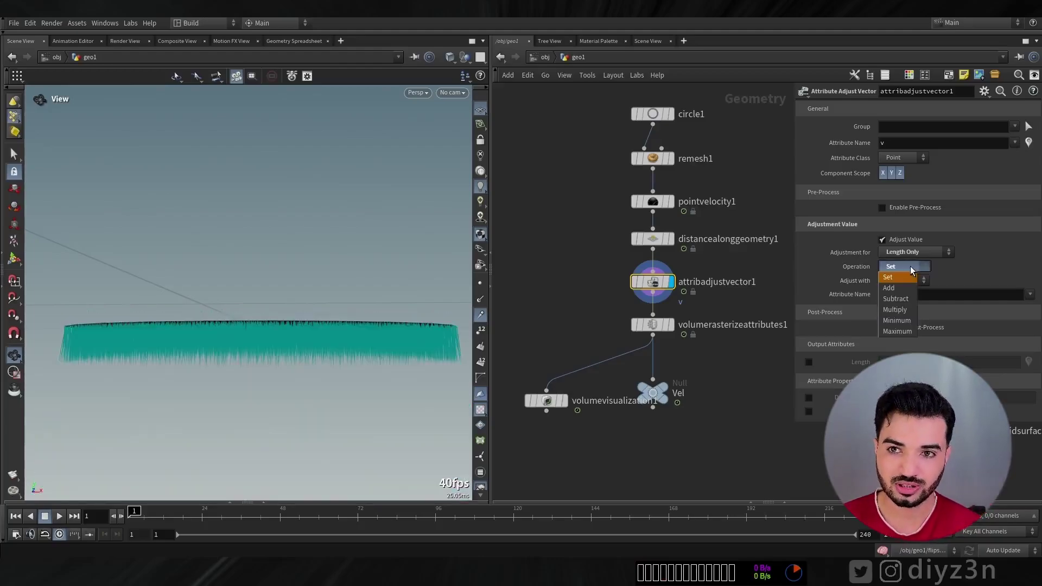
left_click(905, 299)
Step: Move the lower nodes down and insert an Attribute Adjust Float node for dist between distancealonggeometry1 and attribadjustvector1
left_click_drag(677, 450, 535, 284)
left_click_drag(656, 282, 656, 316)
left_click(678, 265)
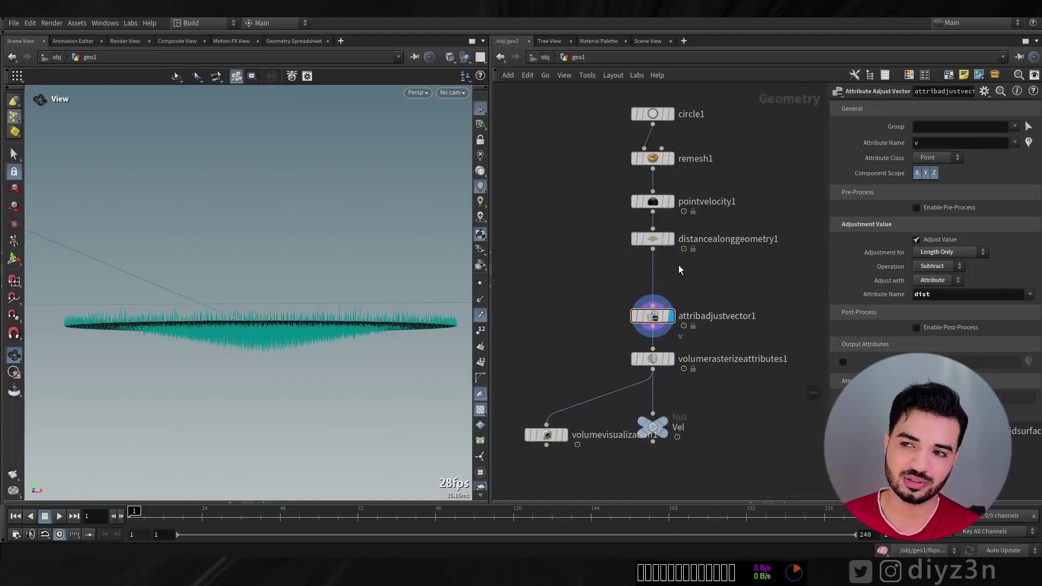
key("Tab")
type("flo")
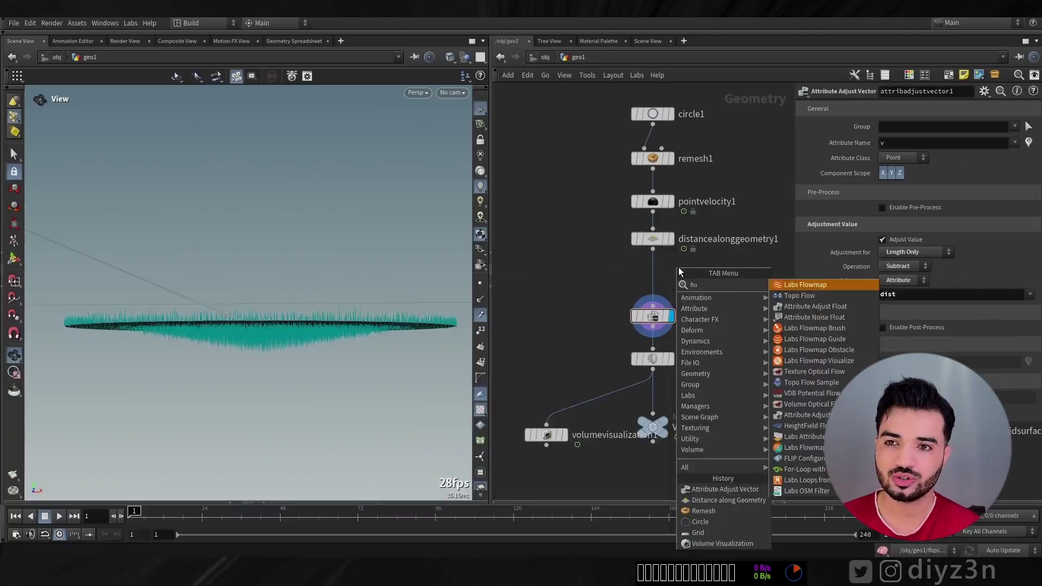
left_click(650, 281)
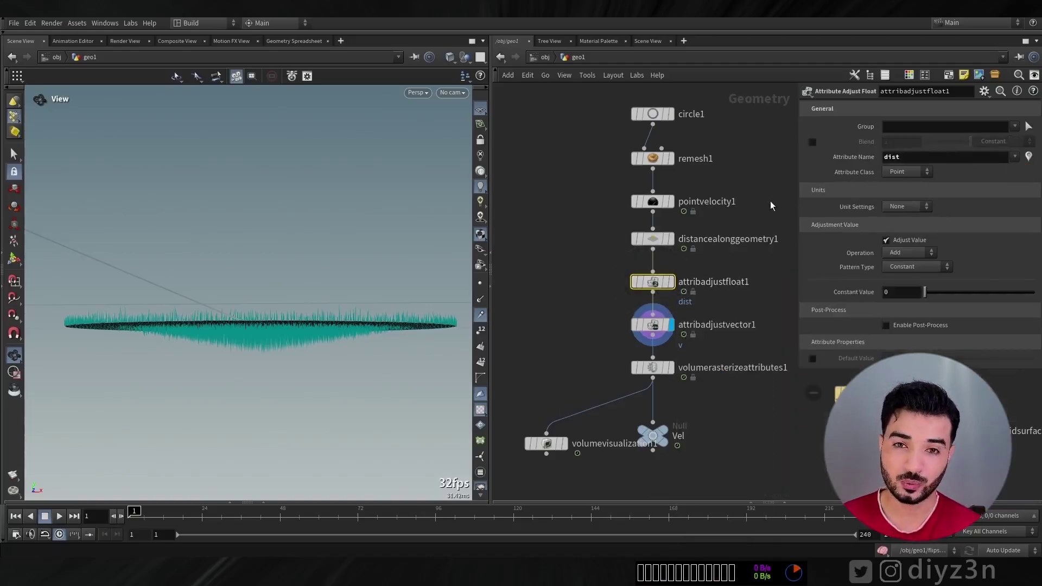
Step: Set the pattern type of attribadjustfloat1 to Radial
left_click(907, 269)
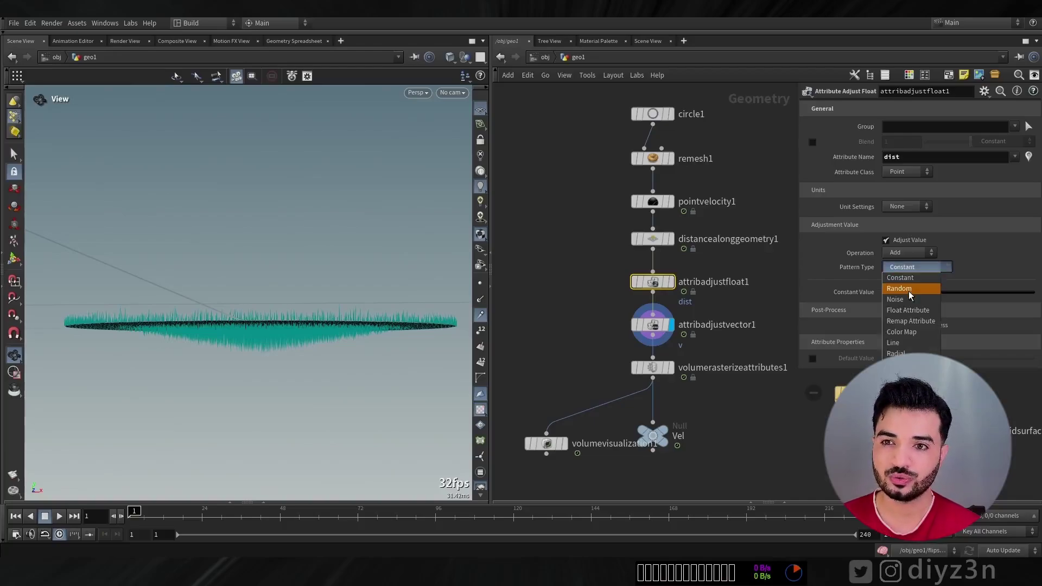
left_click(874, 289)
left_click_drag(928, 302, 901, 297)
left_click(905, 266)
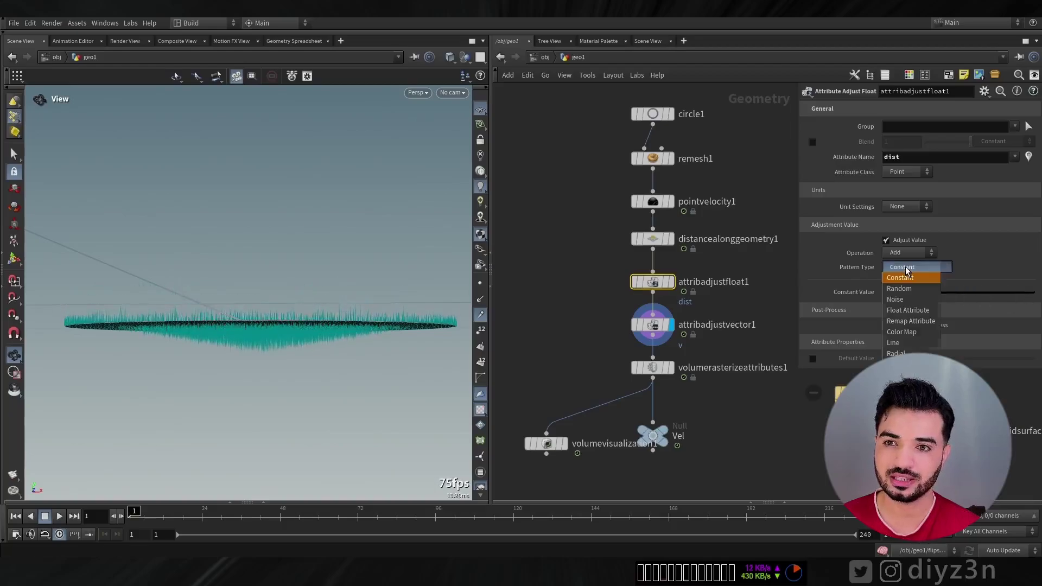
left_click(904, 349)
scroll(982, 303, "down", 1)
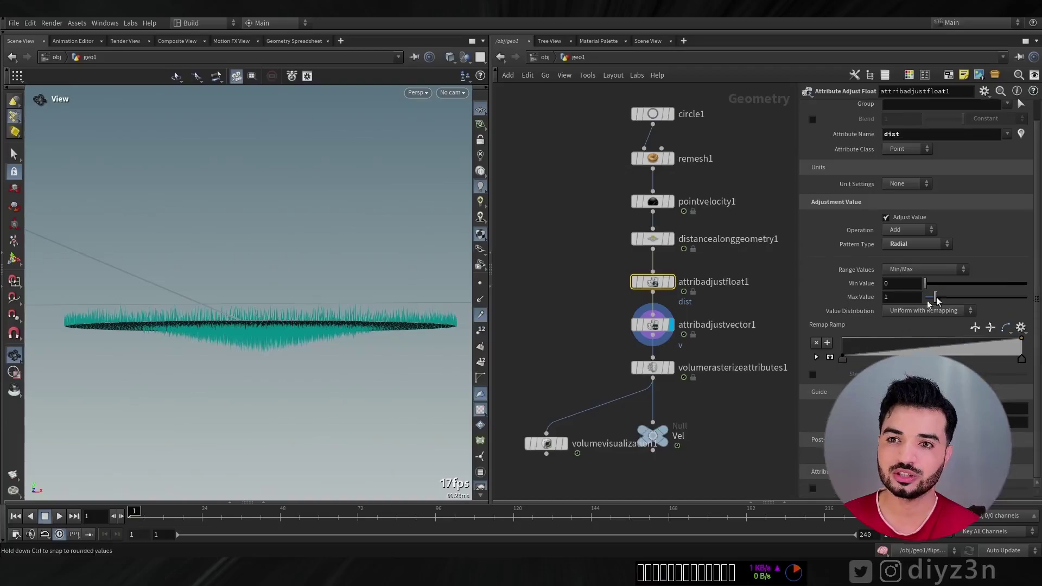
Step: Enlarge the radial guide in the viewport and set the Min Value and Max Value of attribadjustfloat1 to 0
left_click(14, 259)
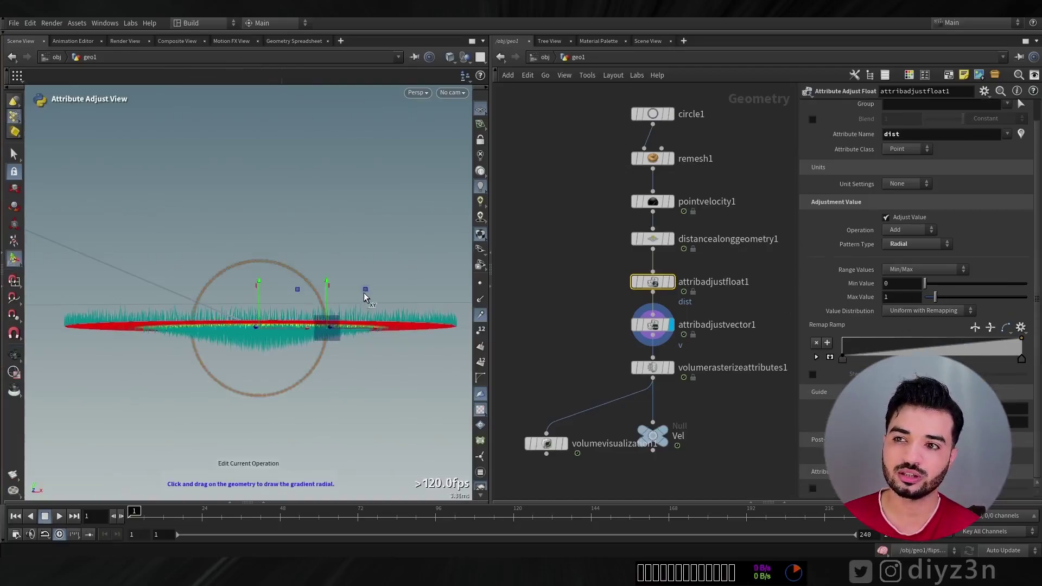
left_click_drag(365, 276, 340, 270)
left_click_drag(934, 298, 922, 299)
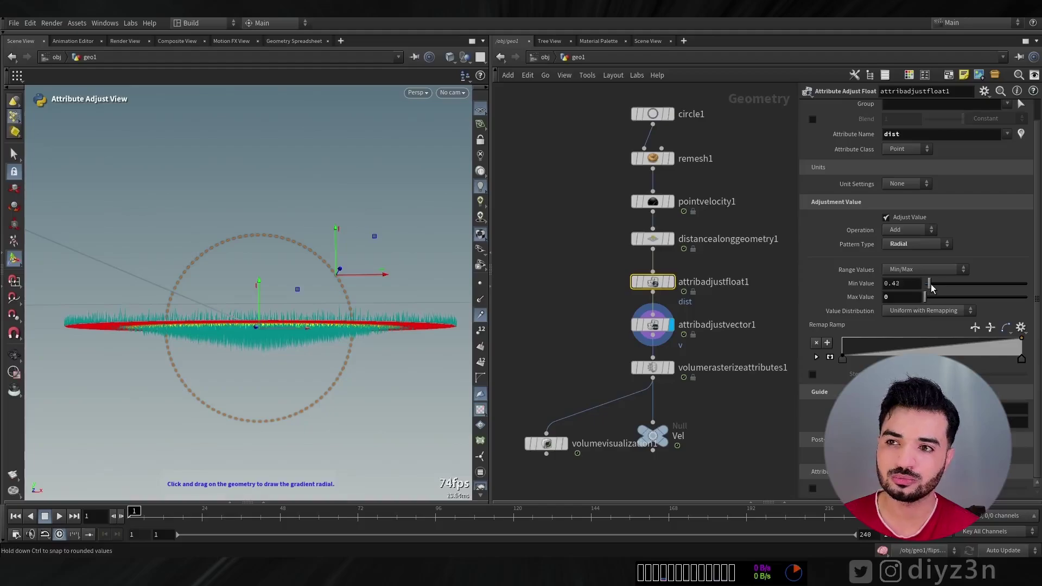
left_click_drag(930, 284, 924, 300)
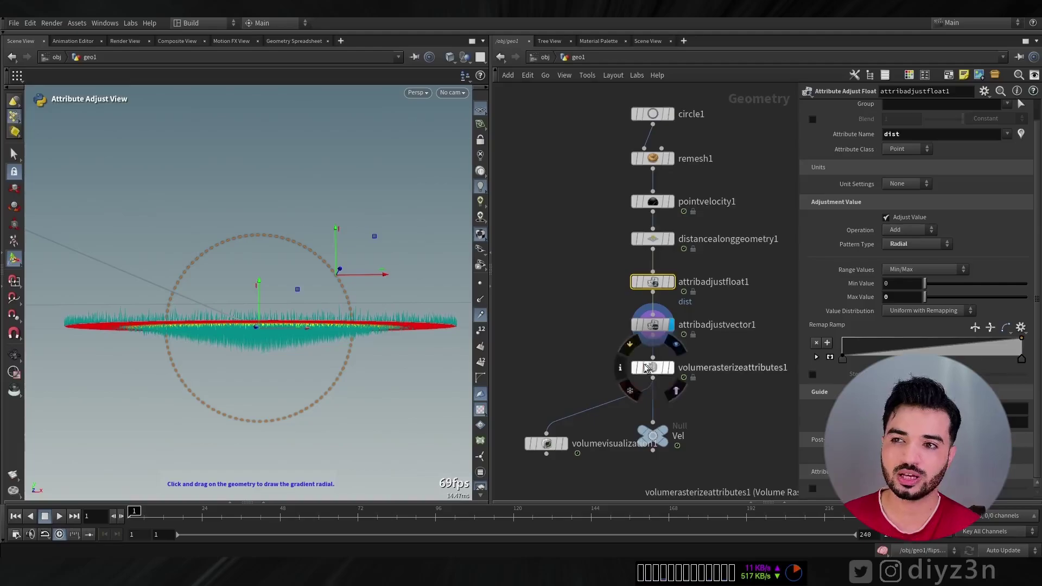
Step: Set the operation of attribadjustvector1 to Multiply
left_click(657, 327)
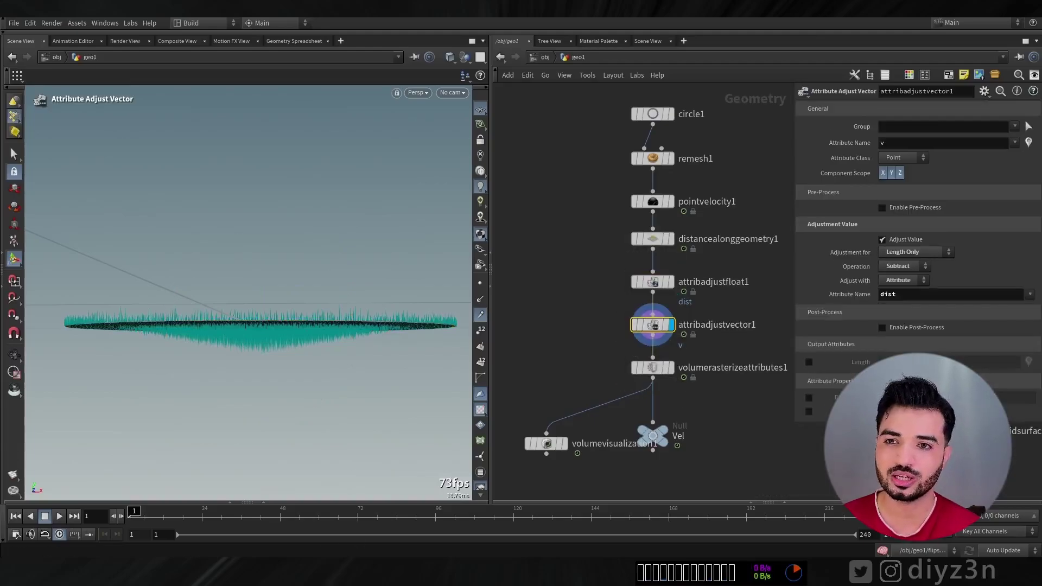
left_click(906, 266)
left_click(900, 304)
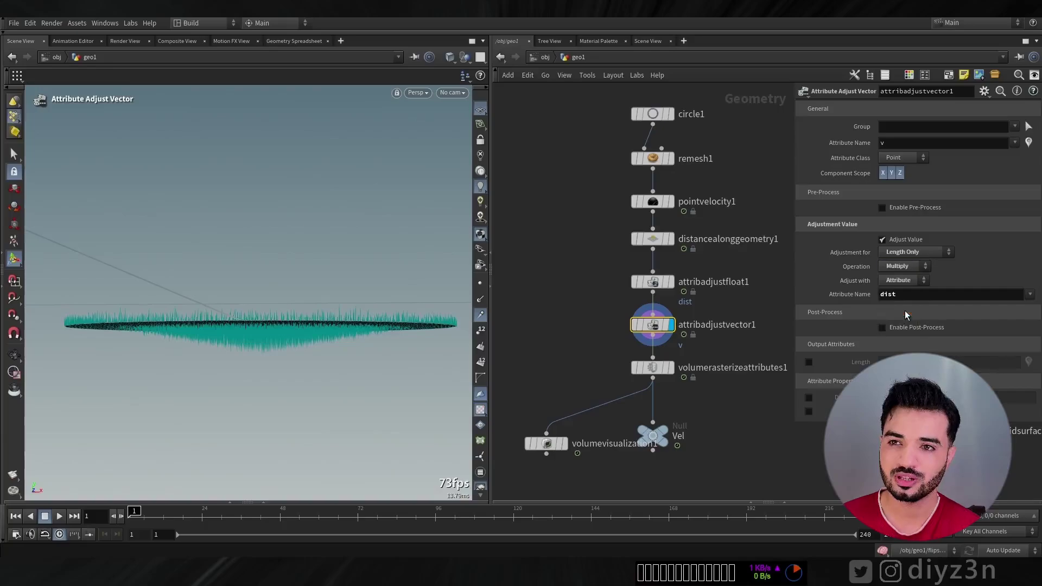
Step: Try a Min Value of about 3.9 on attribadjustfloat1's radial pattern and check the velocity lines
left_click(656, 285)
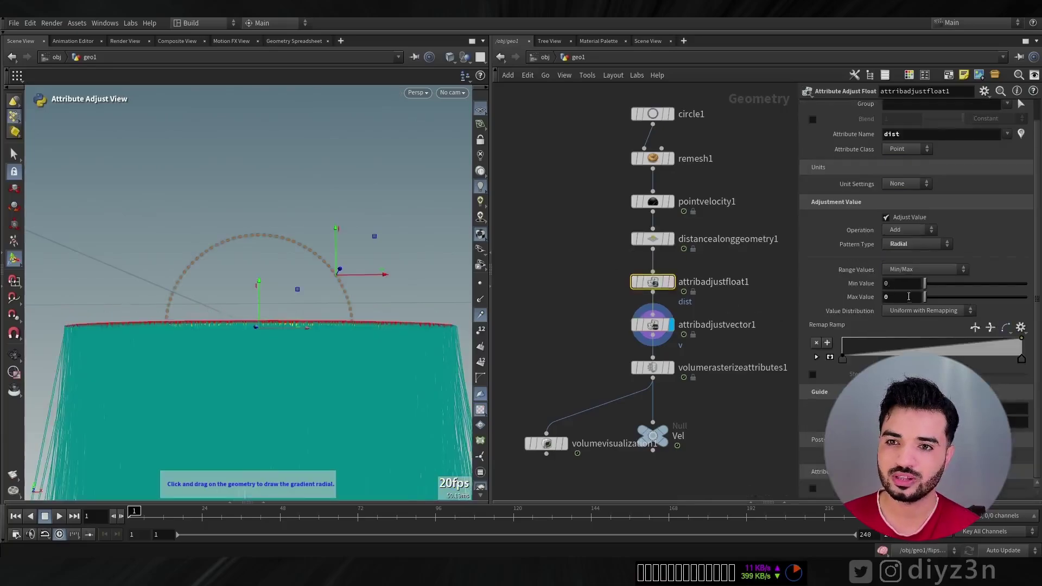
mouse_move(925, 298)
left_mouse_down()
mouse_move(984, 304)
mouse_move(925, 298)
left_mouse_up()
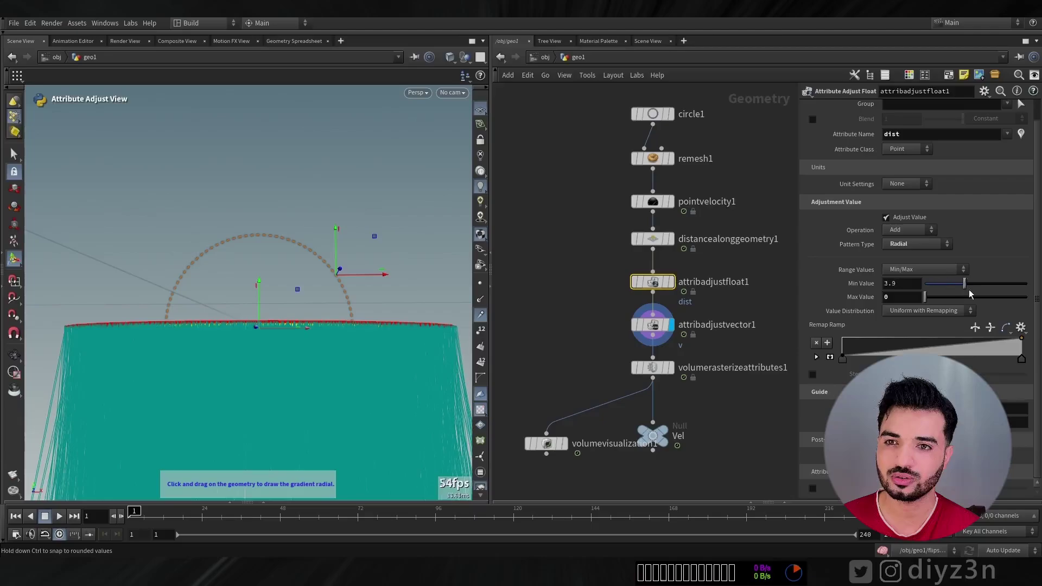
key("Escape")
left_click_drag(194, 326, 285, 277)
key("Return")
Step: Switch attribadjustfloat1 to a Constant pattern with the Set Always operation and a Constant Value of 1.29
left_click(917, 244)
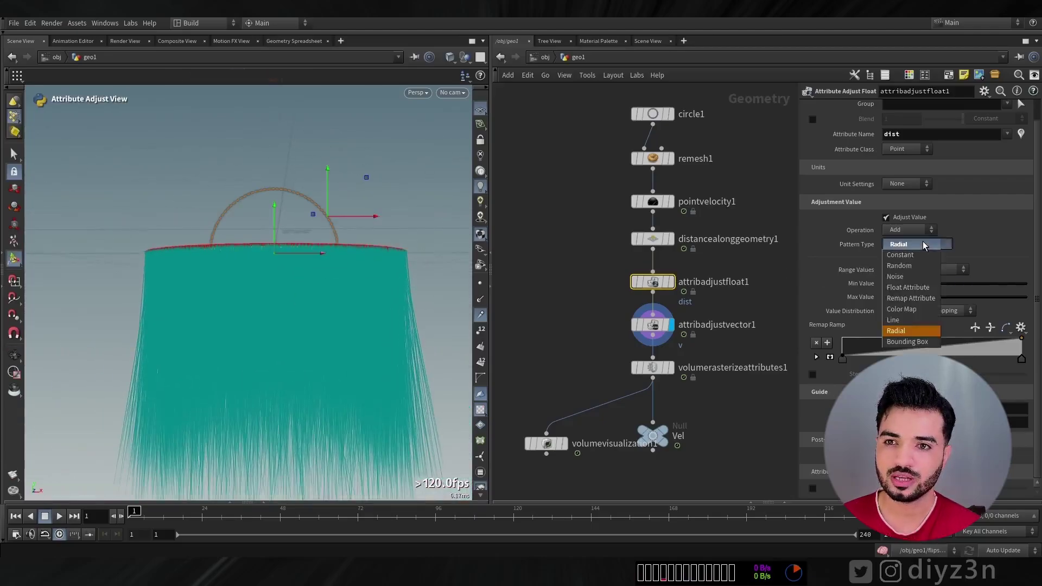
left_click(905, 247)
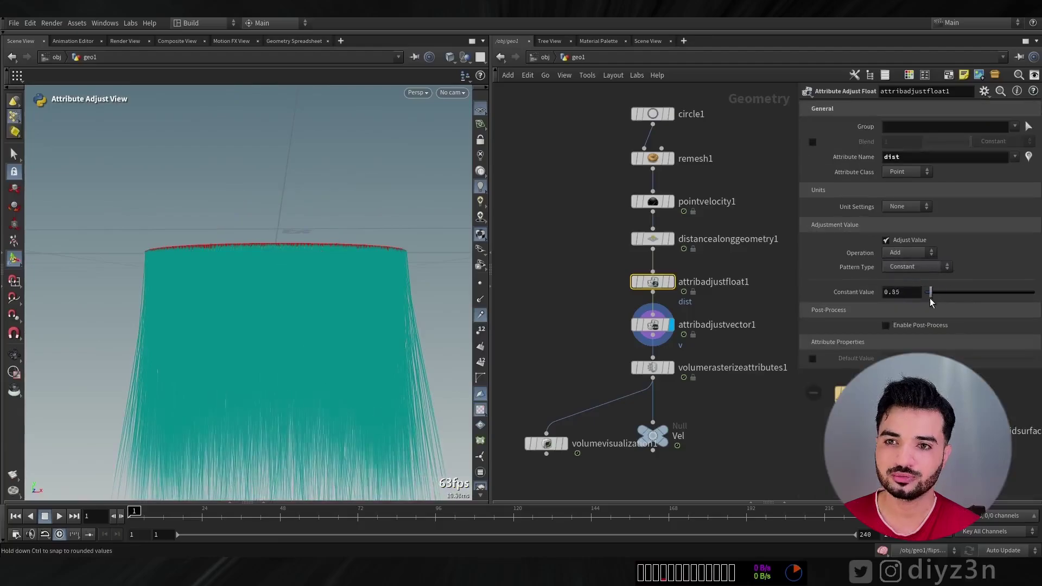
left_click(898, 253)
left_click(902, 274)
left_click_drag(925, 292, 938, 292)
key("Escape")
left_click_drag(326, 264, 295, 256)
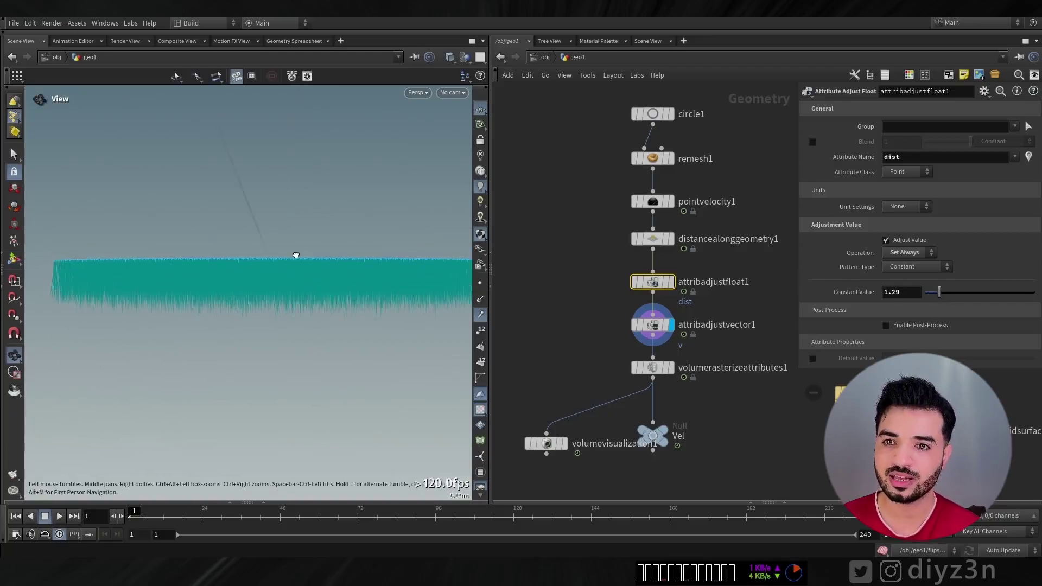
Step: Change attribadjustfloat1's pattern type to Radial and set its Min Value to 2.3
key("Return")
left_click(916, 269)
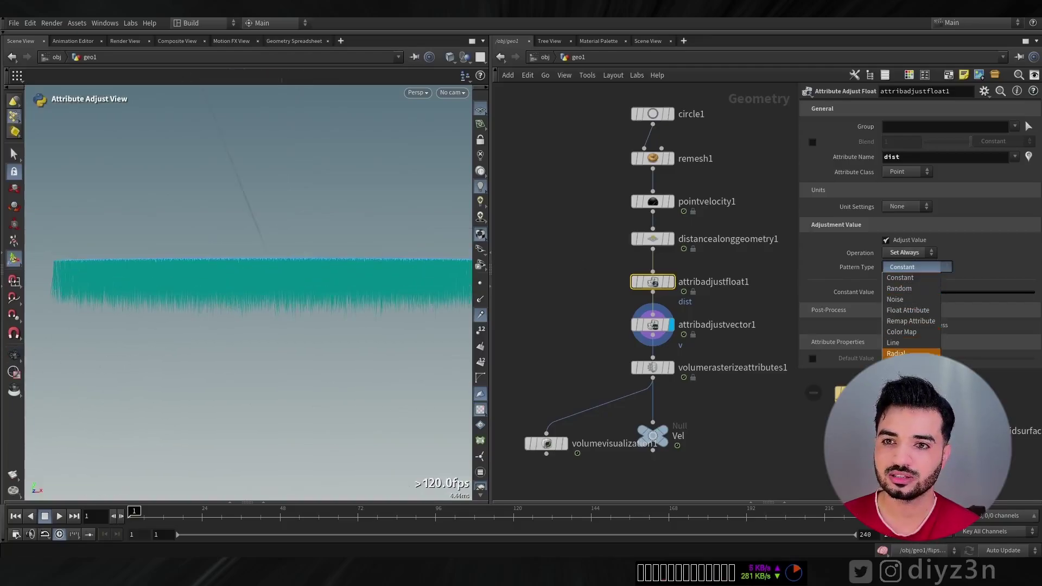
left_click(898, 350)
left_click_drag(924, 307, 948, 307)
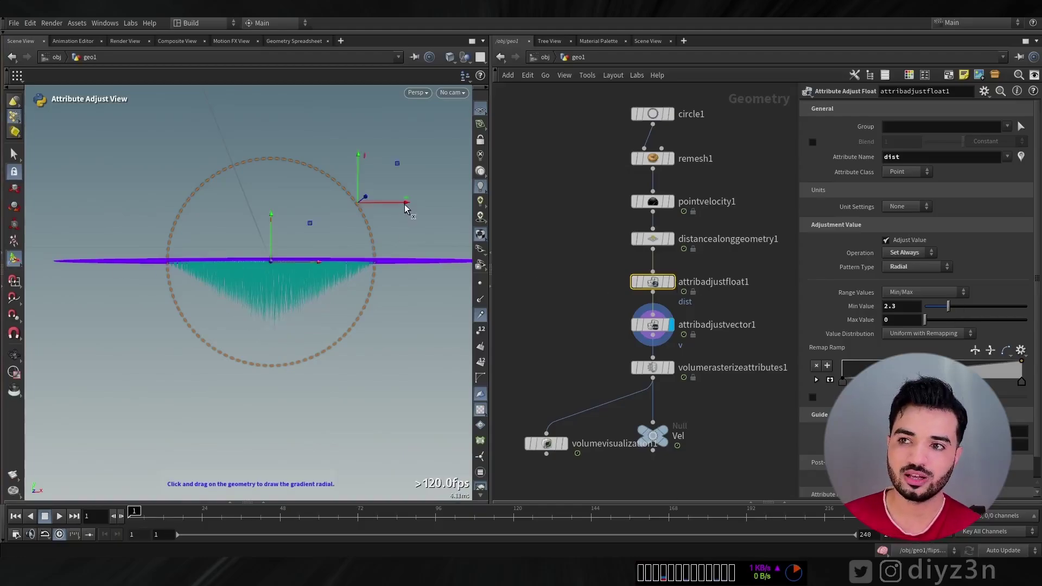
Step: Stretch the radial guide outward so the velocity falloff reaches close to the edge of the circle
left_click_drag(407, 202, 523, 207)
key("Escape")
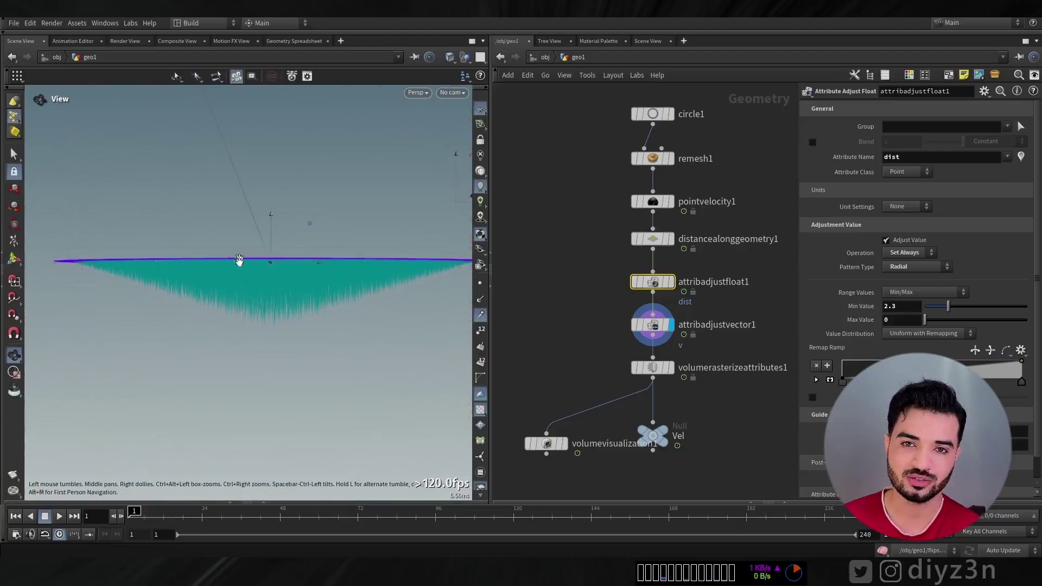
mouse_move(239, 261)
left_mouse_down()
mouse_move(248, 218)
mouse_move(242, 275)
left_mouse_up()
left_click_drag(326, 304, 304, 320)
key("Return")
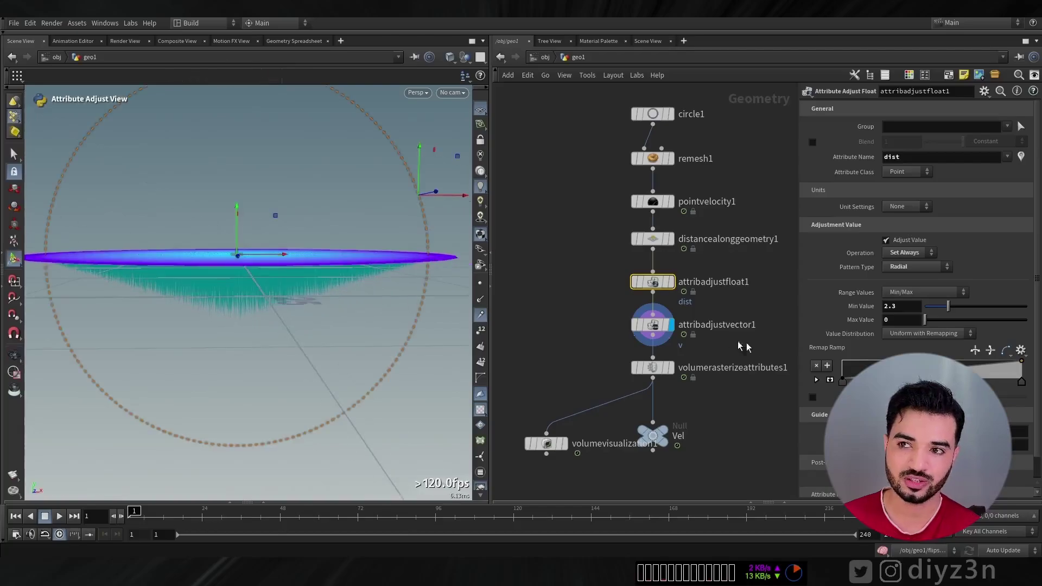
Step: Display volumerasterizeattributes1 and volumevisualization1 in turn to examine the rasterized velocity volume
left_click(668, 369)
left_click(660, 369)
left_click(565, 444)
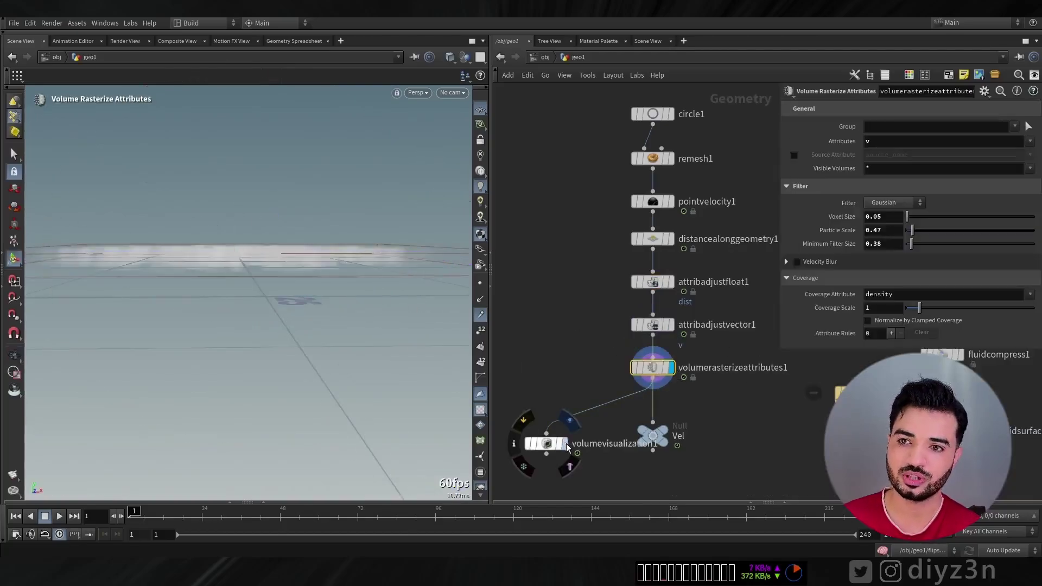
middle_click_drag(771, 389, 704, 401)
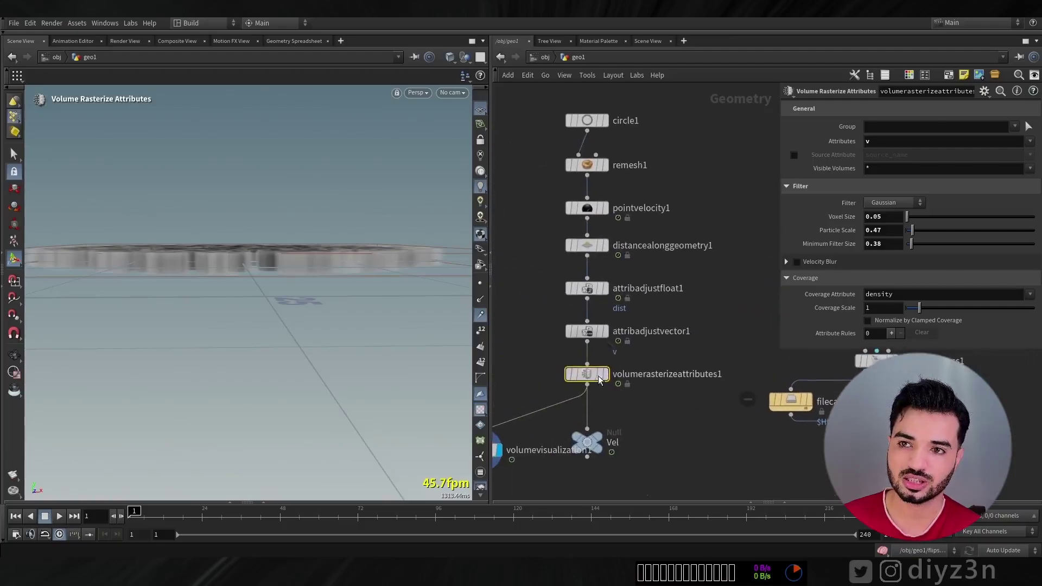
left_click(605, 374)
Step: Display flipsolver1 and template attribadjustvector1 so the velocity circle shows together with the tank
middle_click_drag(673, 265, 495, 239)
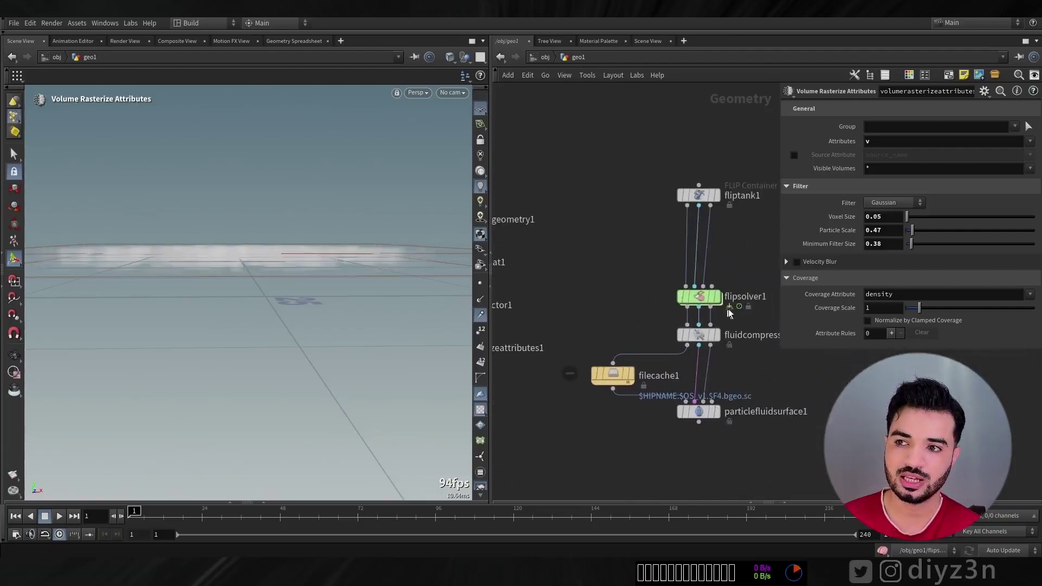
left_click(718, 297)
left_click_drag(291, 268, 265, 296)
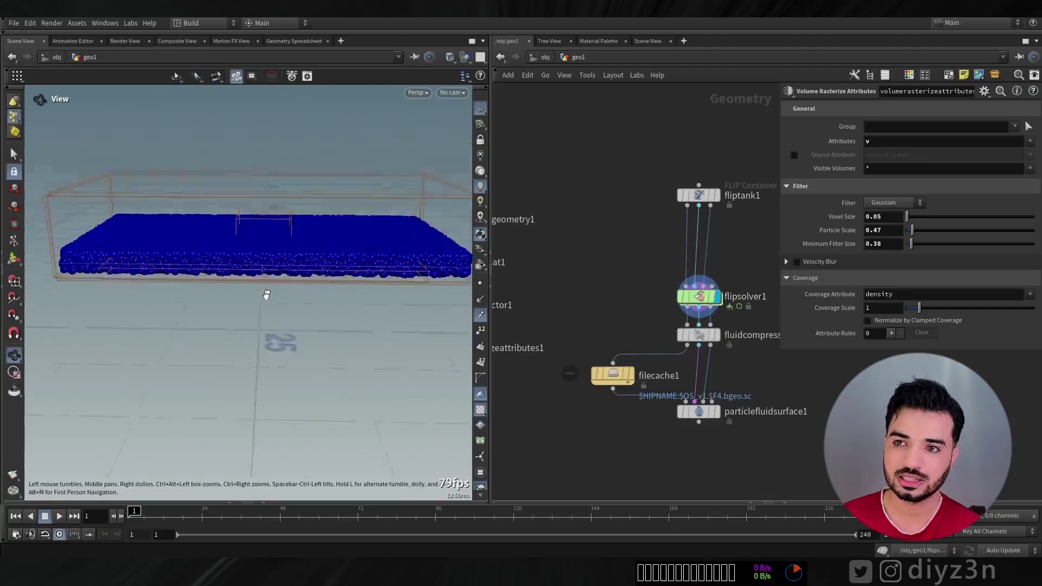
middle_click_drag(542, 309, 676, 325)
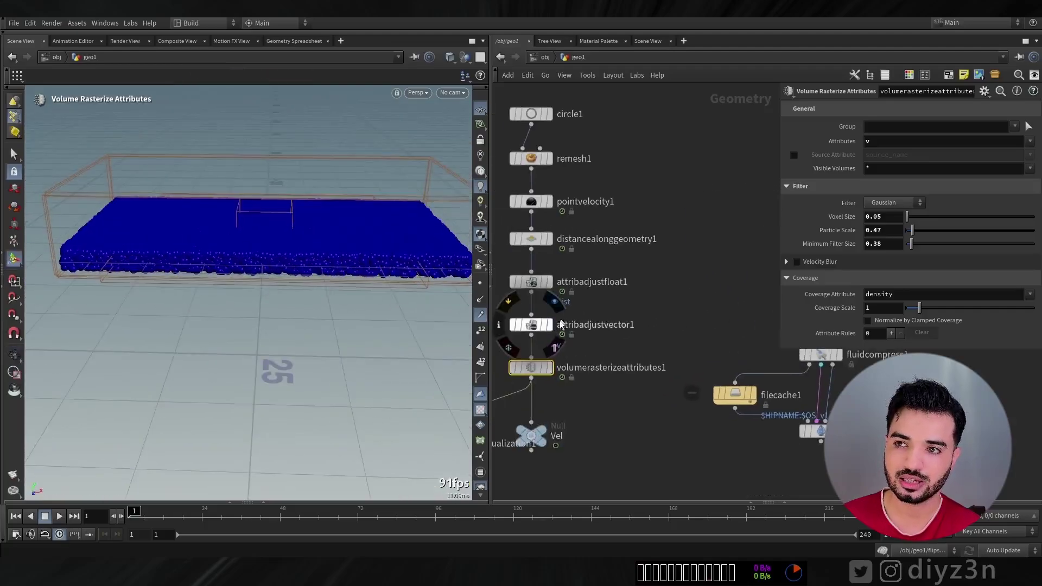
left_click(554, 347)
mouse_move(216, 285)
left_mouse_down("alt")
mouse_move(216, 216)
mouse_move(216, 282)
left_mouse_up("alt")
Step: Select circle1 and examine from above how far it extends beyond the FLIP tank
middle_click_drag(564, 222, 589, 257)
left_click(555, 149)
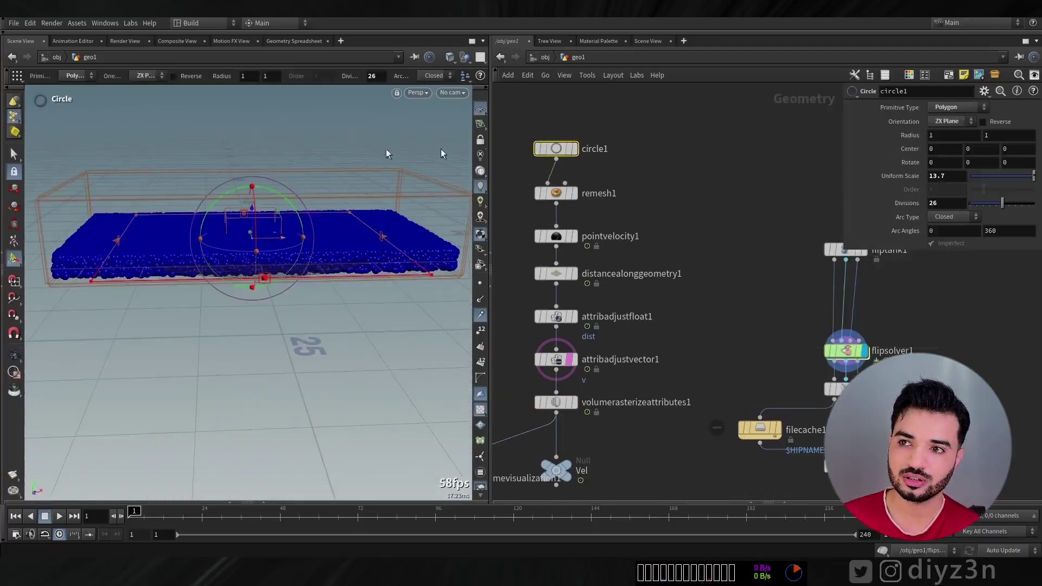
key("Escape")
left_click_drag(209, 314, 256, 391)
key("Return")
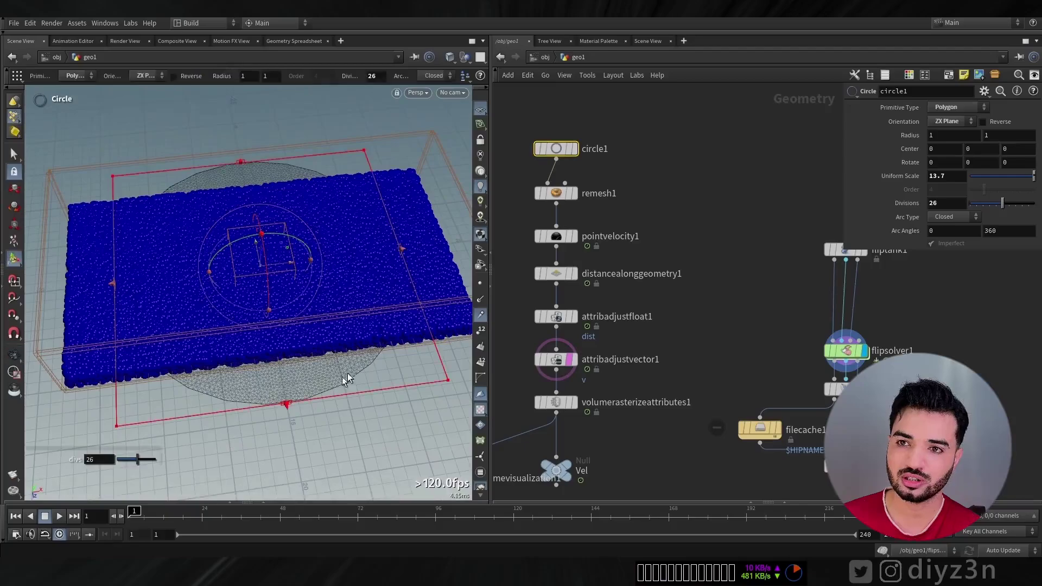
Step: Enlarge the fliptank1 domain to about 38 by 10 by 33.5 so the tank surrounds the circle
middle_click_drag(712, 308, 648, 325)
left_click(782, 266)
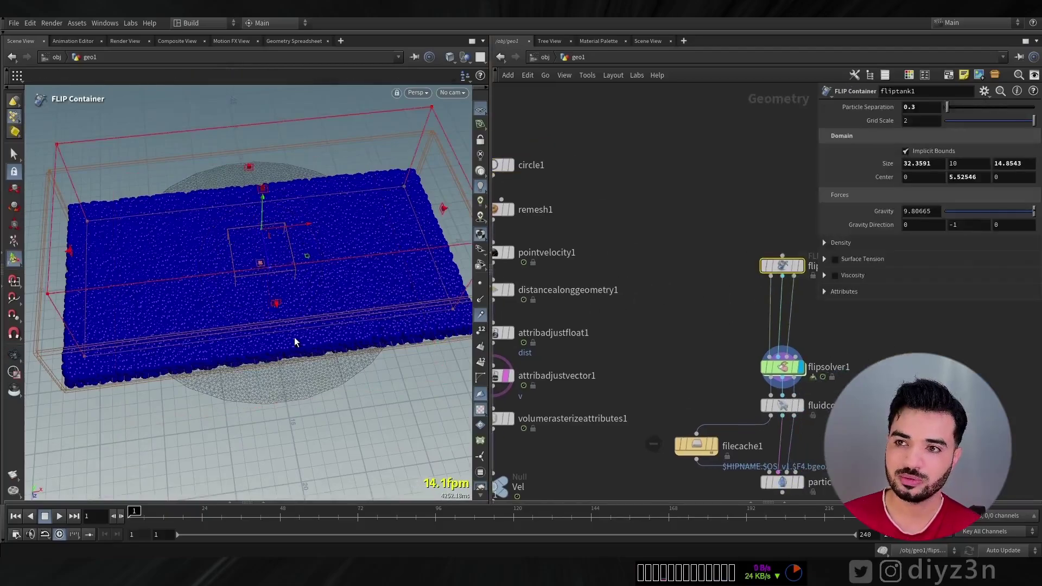
left_click_drag(276, 303, 309, 446)
left_click_drag(330, 339, 266, 325, "alt")
left_click_drag(357, 235, 388, 334)
left_click_drag(221, 333, 323, 336, "alt")
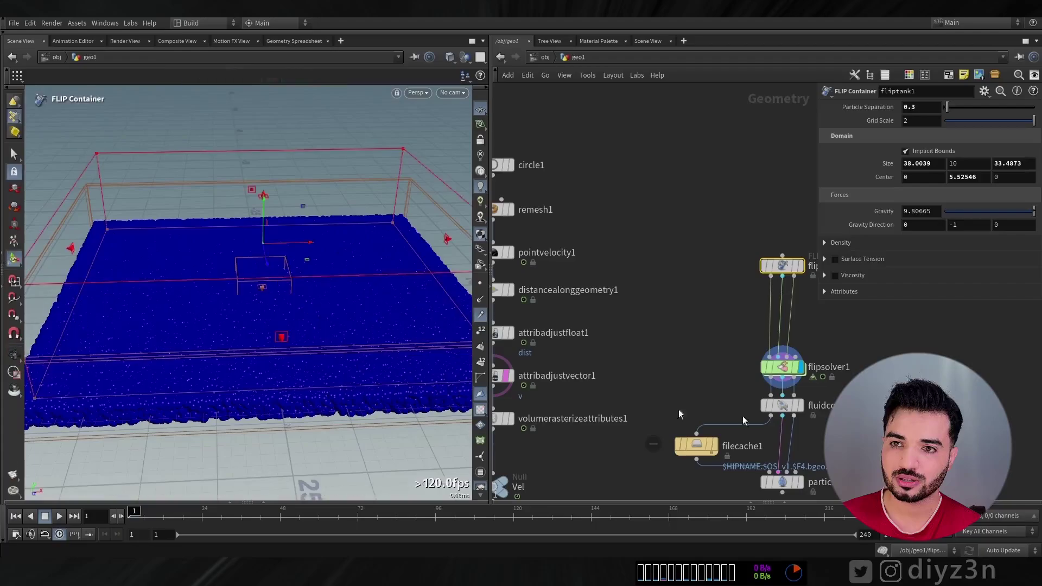
Step: Play the flipsolver1 simulation with the velocity trails hidden, watch the water rise, and stop and rewind to frame 1
middle_click_drag(743, 421, 714, 344)
left_click(747, 294)
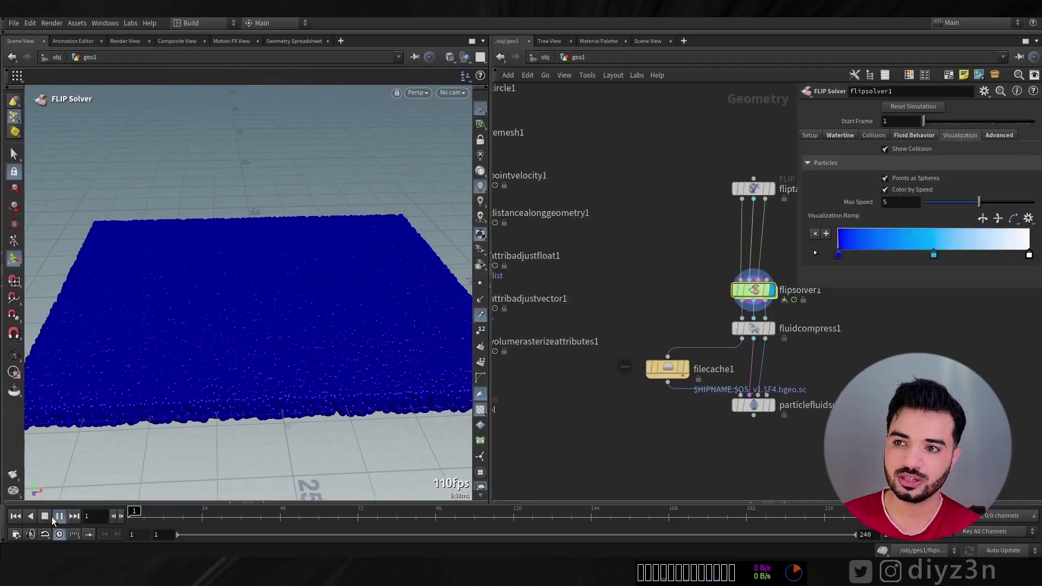
left_click(49, 517)
left_click(482, 317)
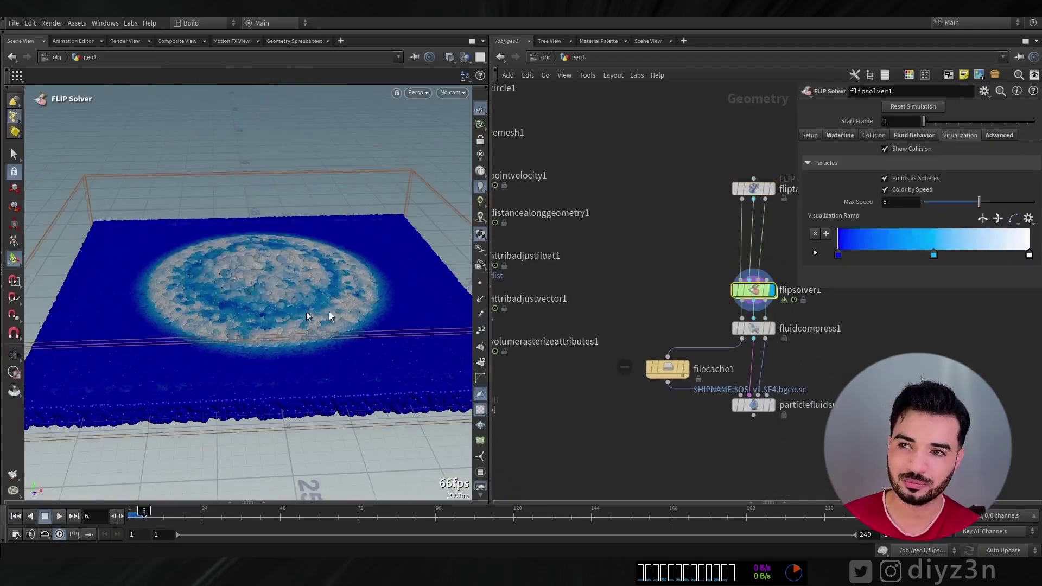
left_click_drag(307, 313, 249, 282, "alt")
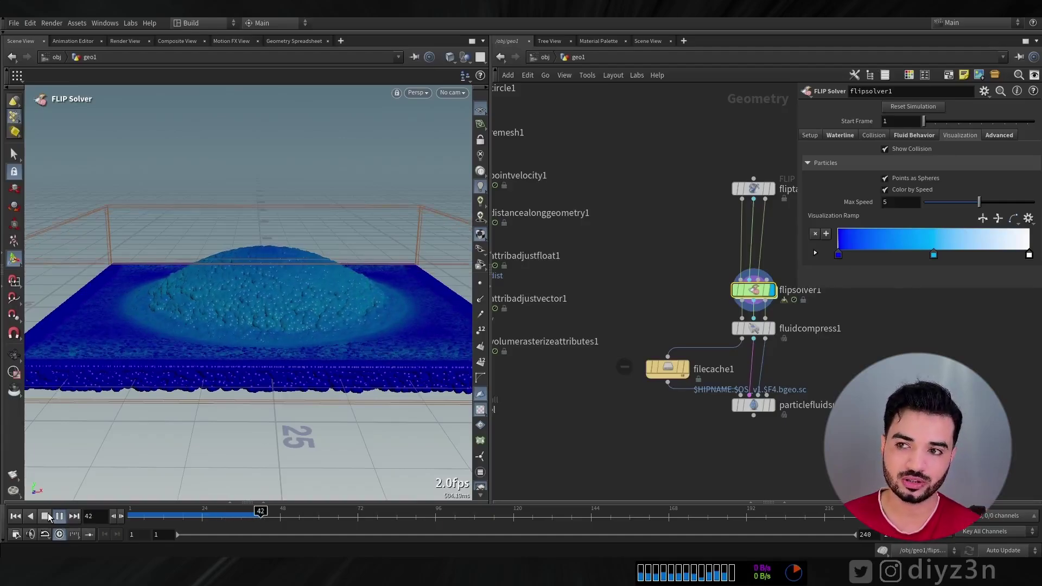
left_click(15, 516)
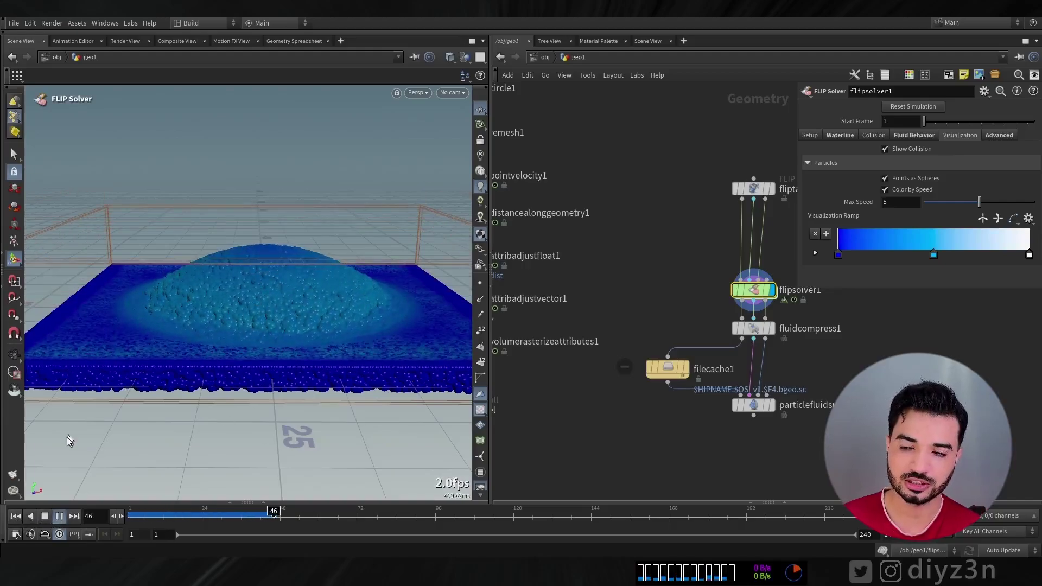
left_click(44, 517)
Step: Move volumerasterizeattributes1, volumevisualization1 and Vel down to make room below attribadjustvector1
middle_click_drag(545, 398, 736, 372)
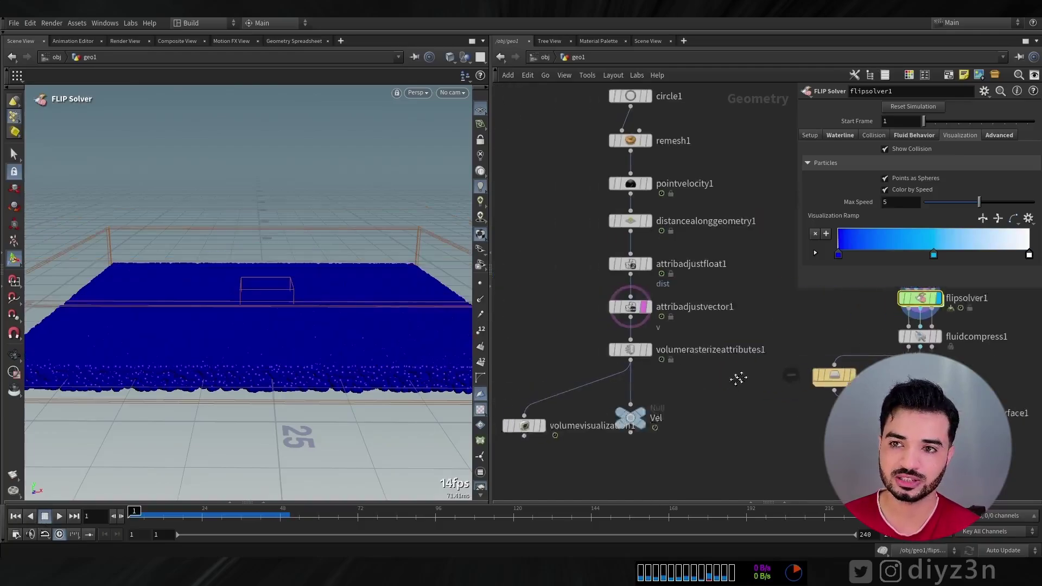
scroll(717, 379, "up", 2)
middle_click_drag(748, 421, 813, 402)
left_click_drag(768, 451, 526, 314)
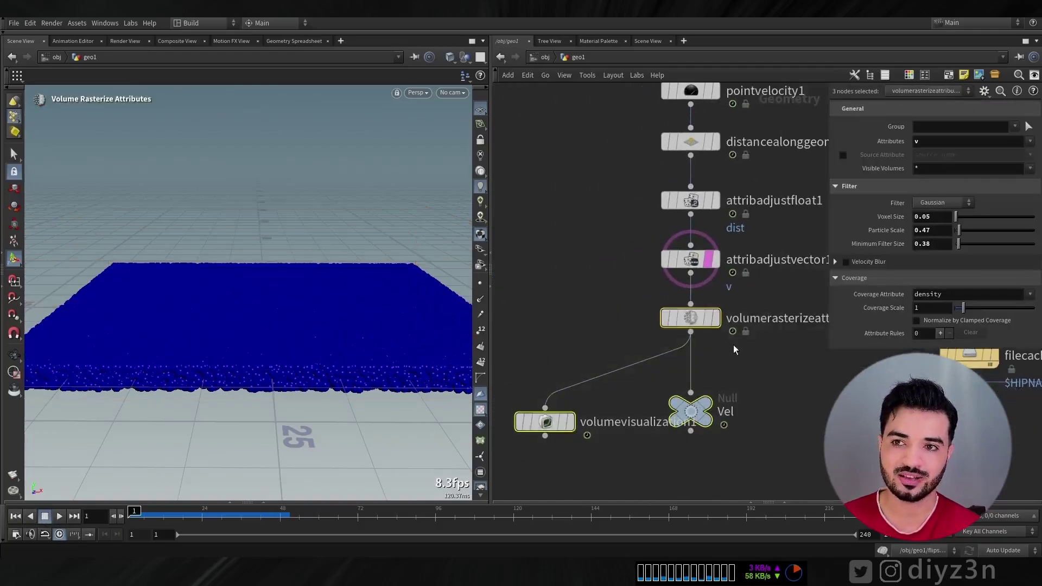
left_click_drag(700, 327, 700, 390)
left_click(703, 320)
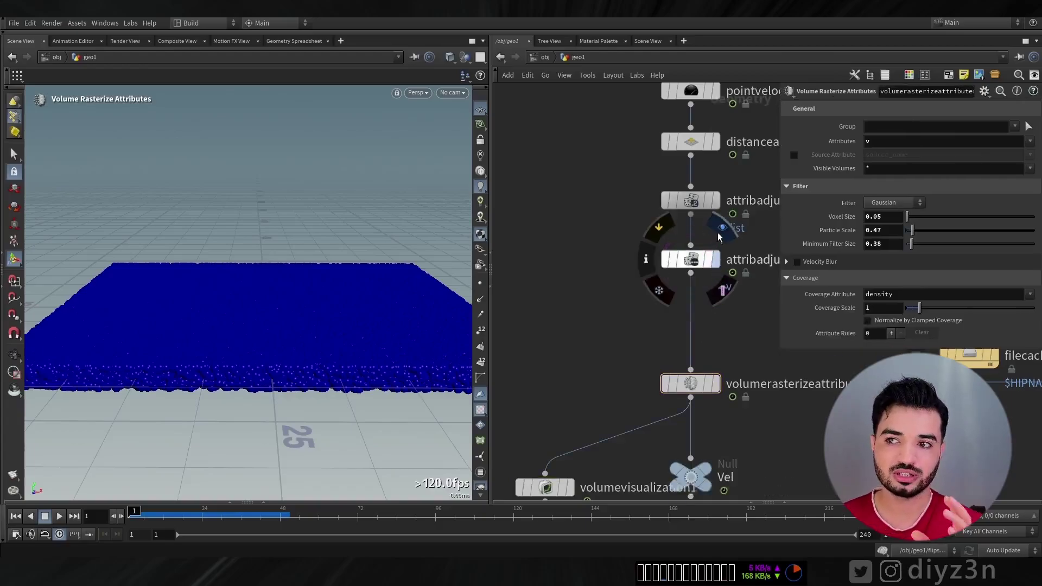
Step: Display attribadjustvector1 and insert a second Attribute Adjust Vector node between it and volumerasterizeattributes1
left_click(719, 231)
left_click_drag(434, 312, 380, 369, "alt")
key("Tab")
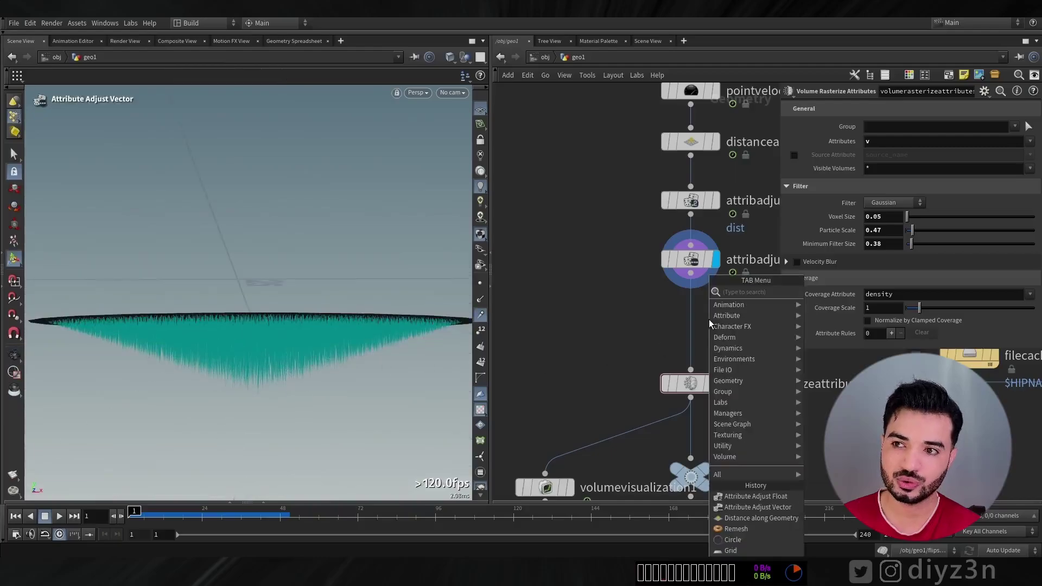
type("vec")
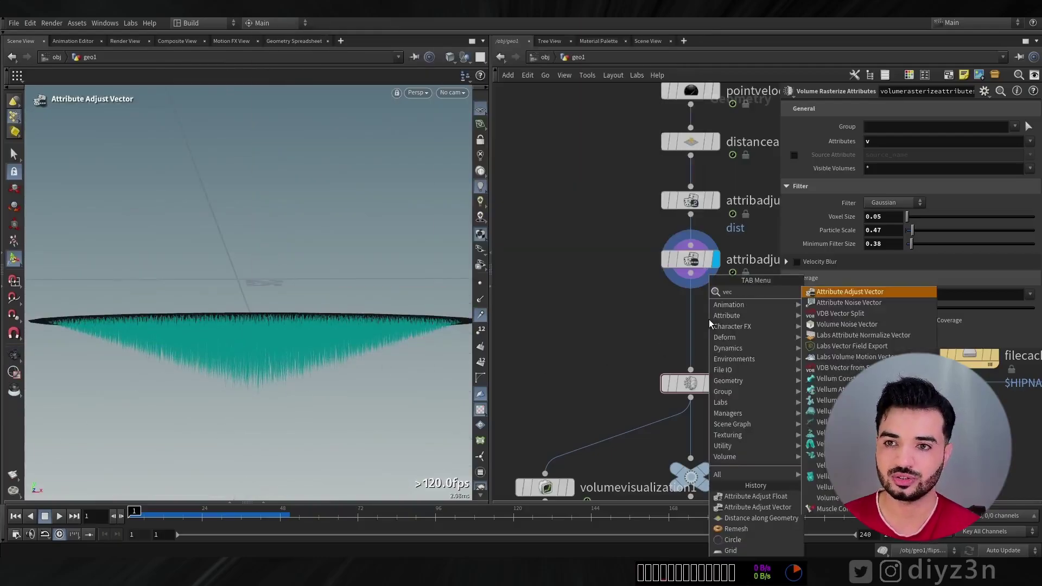
left_click(820, 292)
left_click(692, 332)
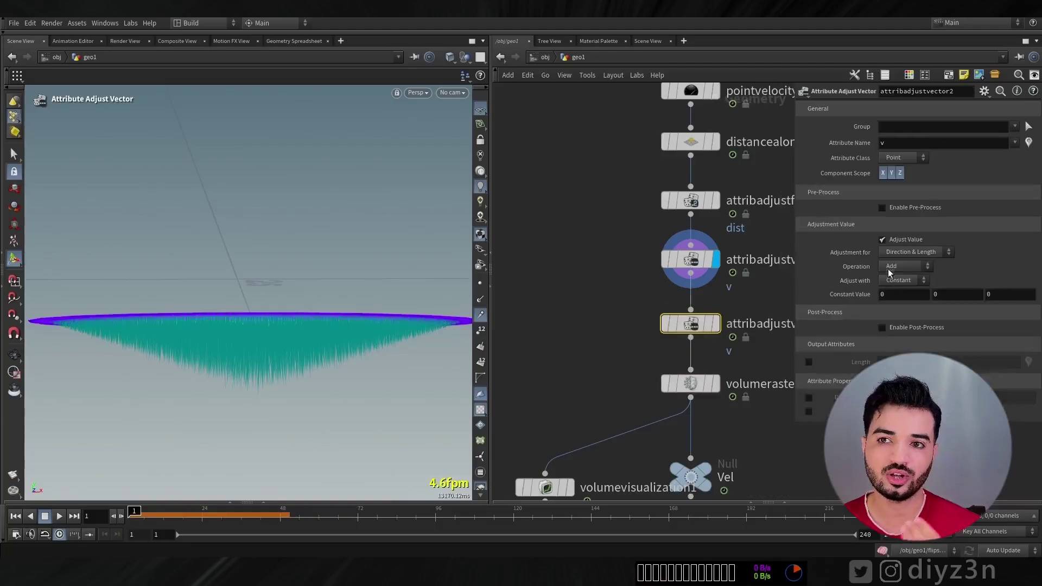
Step: Display attribadjustvector2 and set it to adjust Length Only, with the Multiply operation and a Constant Value of 1
left_click(911, 250)
left_click(909, 264)
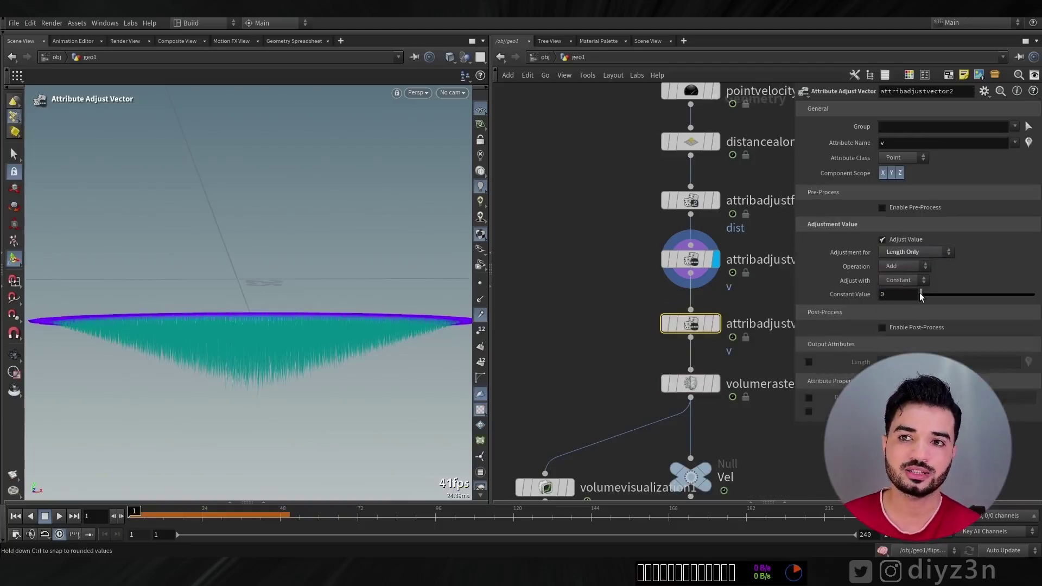
left_click(905, 266)
left_click(901, 310)
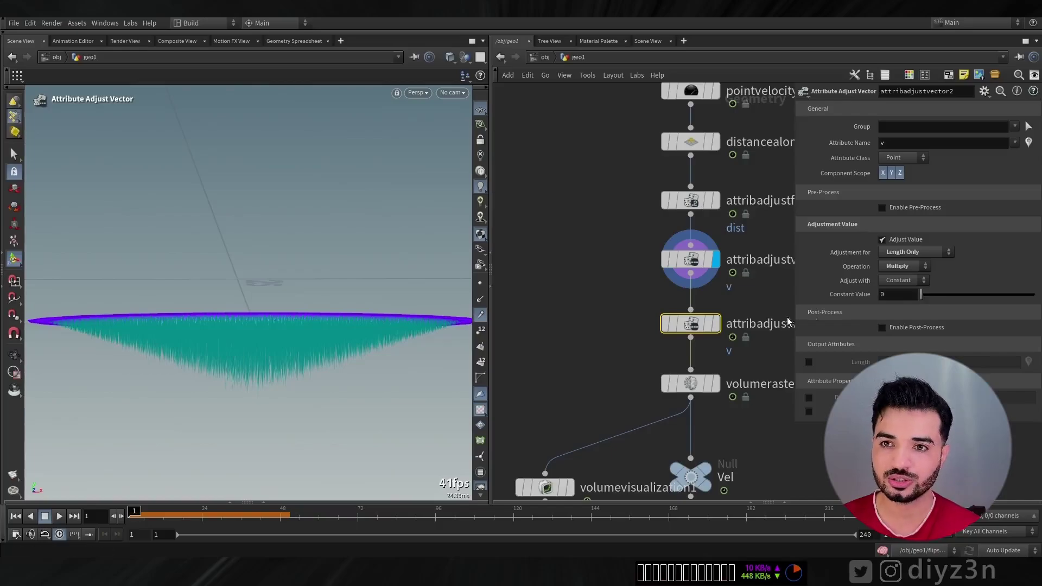
left_click(717, 324)
mouse_move(921, 294)
left_mouse_down()
mouse_move(937, 297)
mouse_move(919, 305)
left_mouse_up()
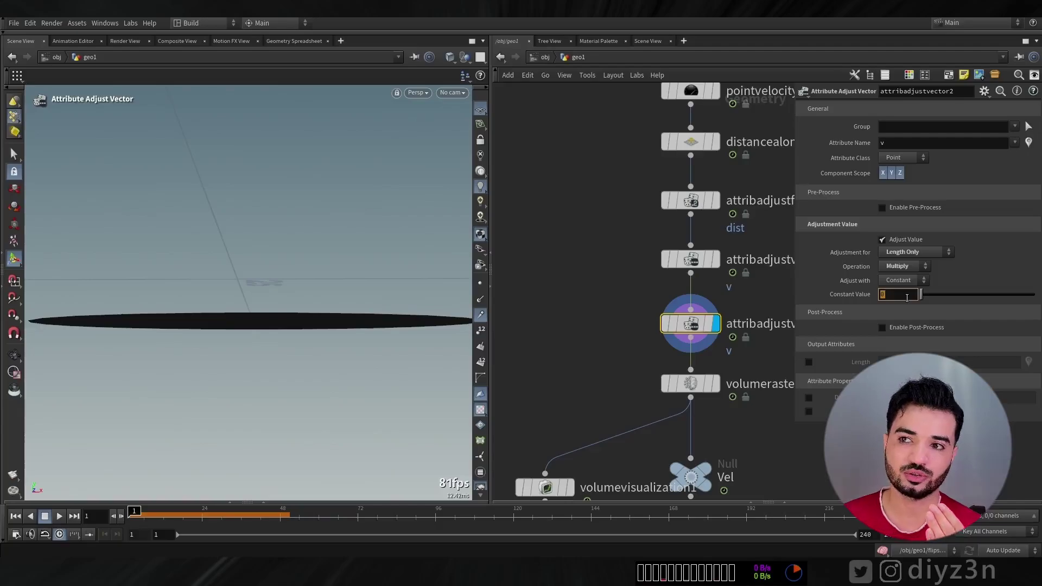
type("1")
key("Return")
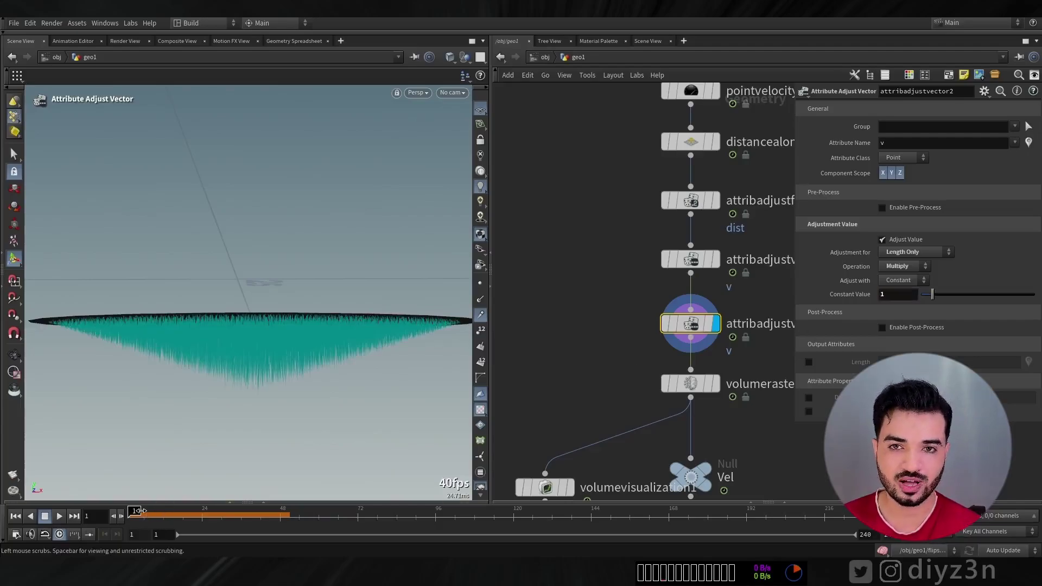
Step: Set the Constant Value of attribadjustvector2 to the expression $F > 15 and check the velocities at frames 16 and 12
left_click_drag(137, 513, 173, 514)
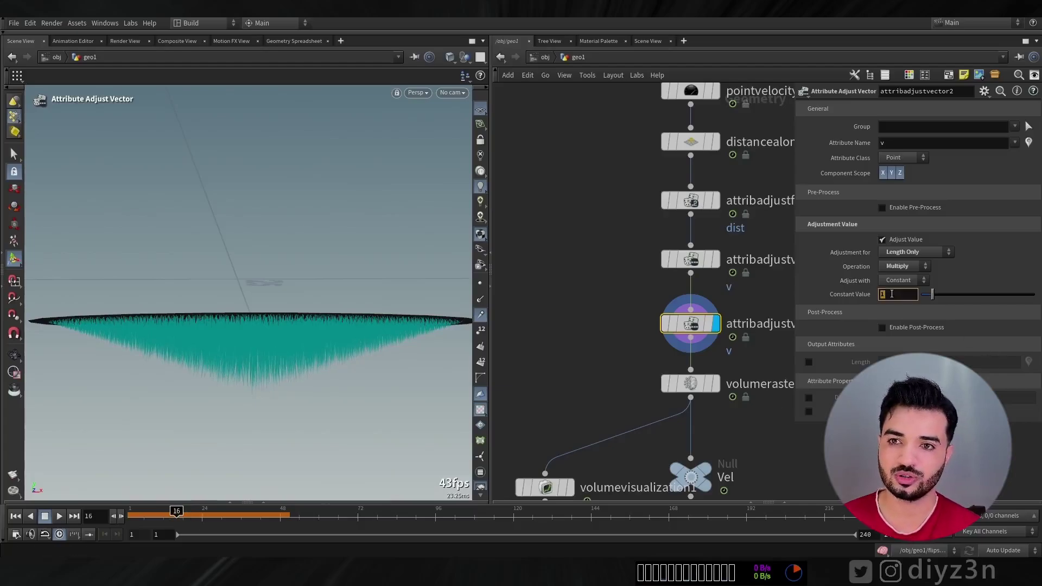
type("$F")
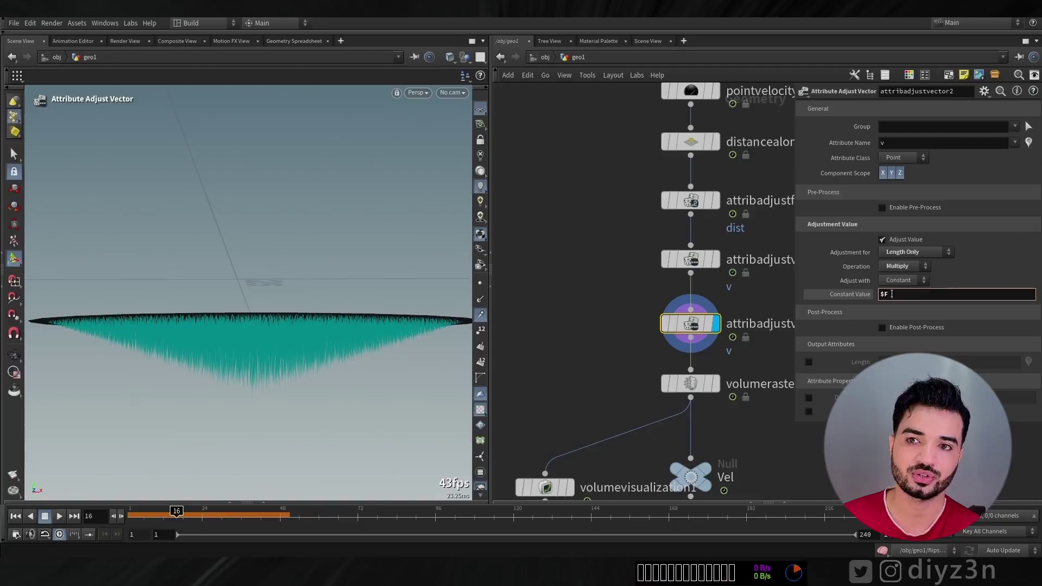
type(" * 1")
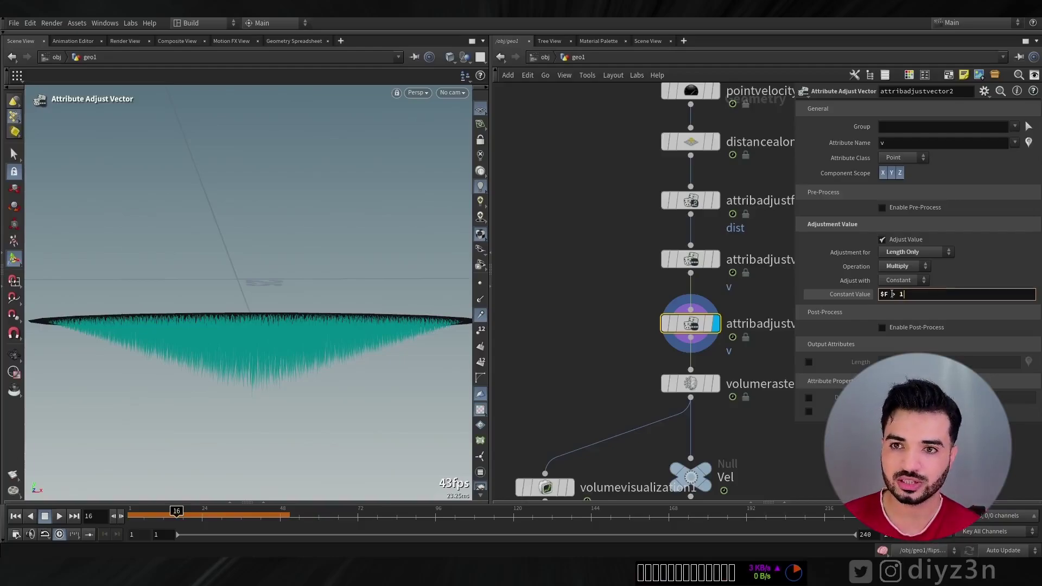
type("5")
key("Return")
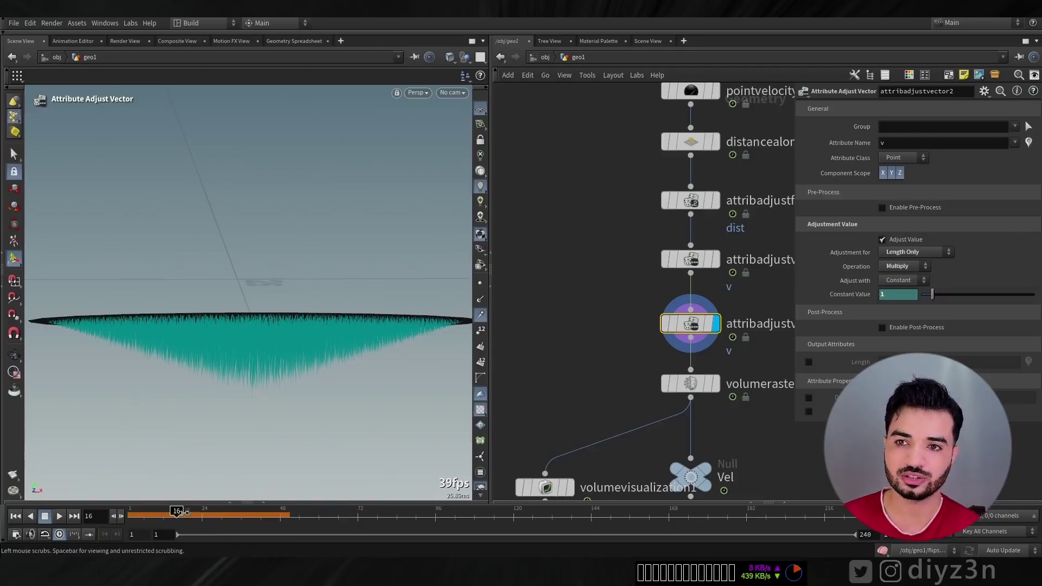
left_click(164, 512)
Step: Change the Constant Value expression of attribadjustvector2 to $F < 15 and return to frame 1
left_click(895, 294)
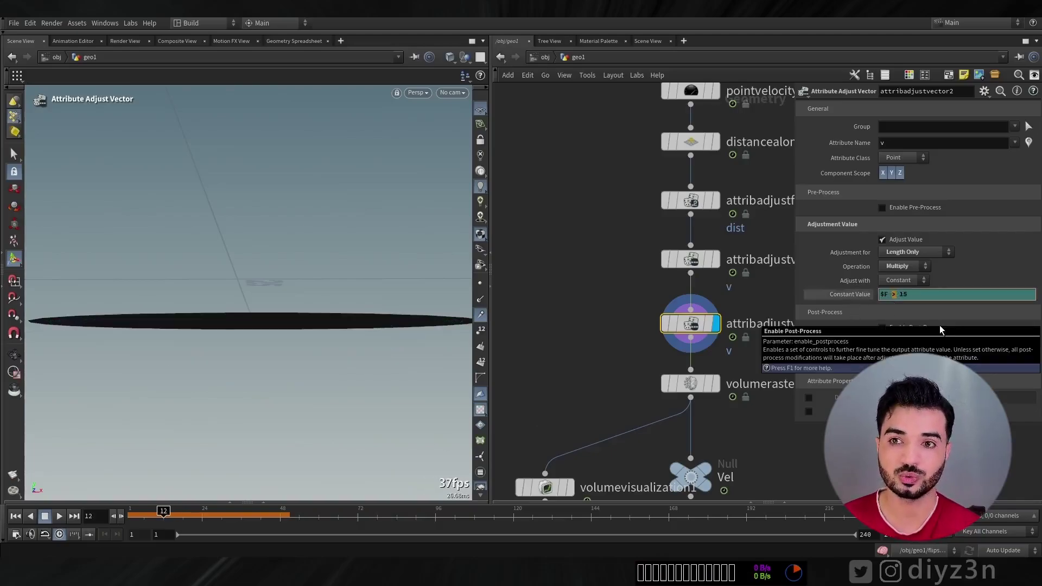
type("<")
key("Return")
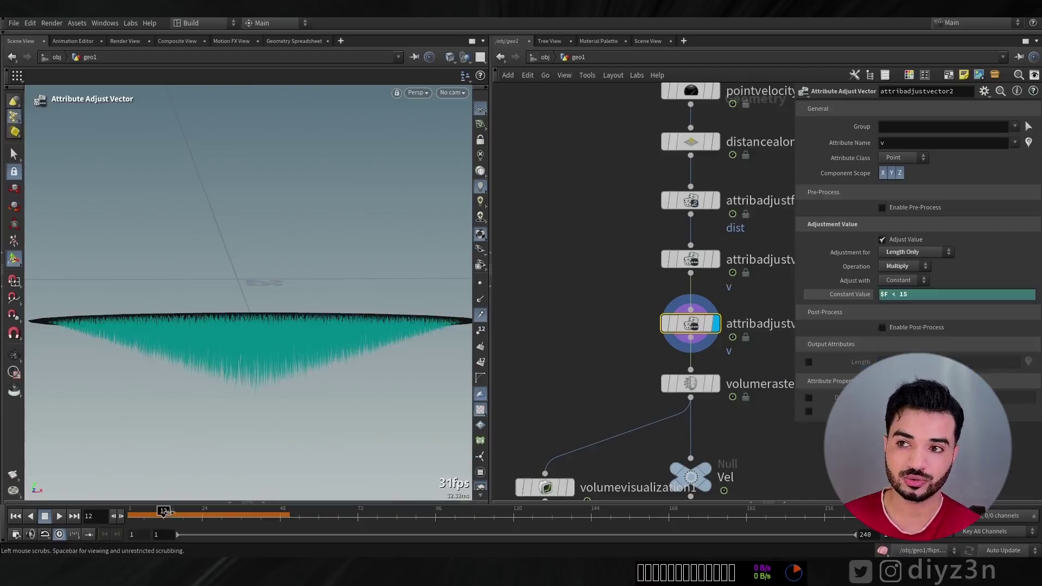
mouse_move(122, 517)
left_mouse_down()
mouse_move(238, 513)
mouse_move(132, 513)
left_mouse_up()
Step: Display flipsolver1, frame the whole tank, and start a flipbook render of the simulation to MPlay
scroll(634, 387, "down", 3)
middle_click_drag(729, 408, 554, 386)
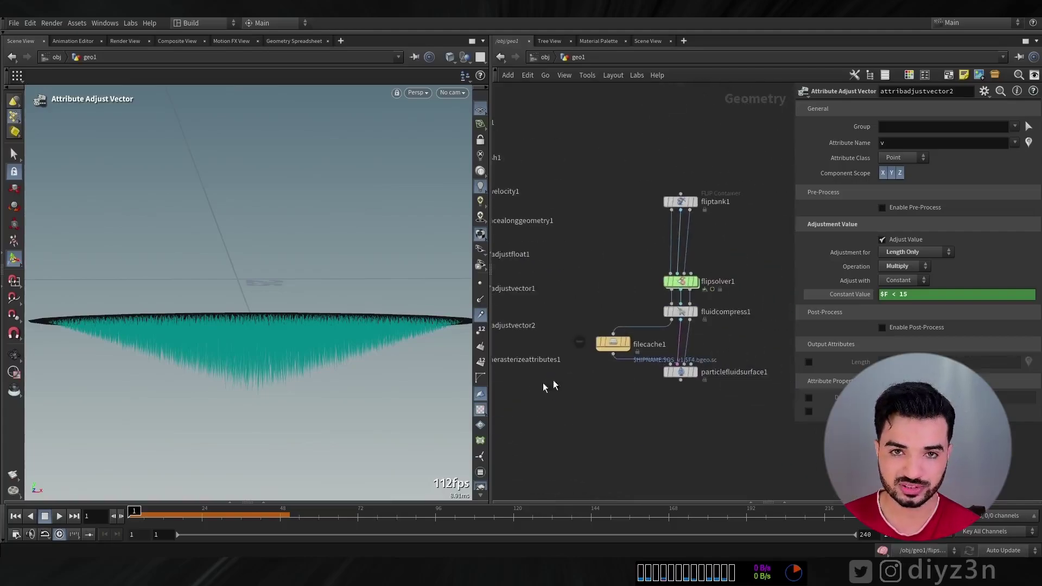
left_click(698, 282)
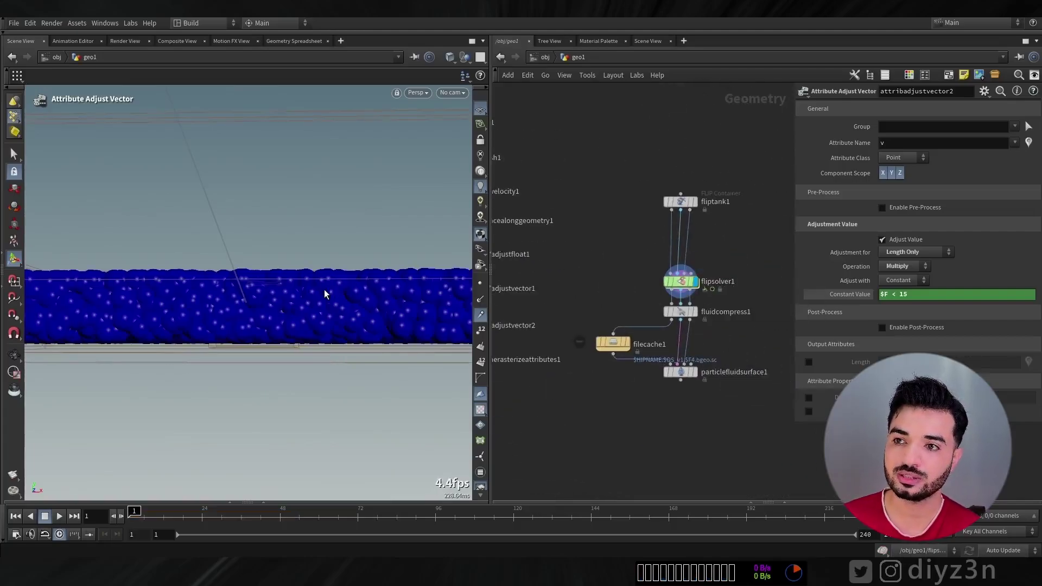
key("Escape")
left_click_drag(174, 287, 243, 377)
key("Return")
left_click(13, 476)
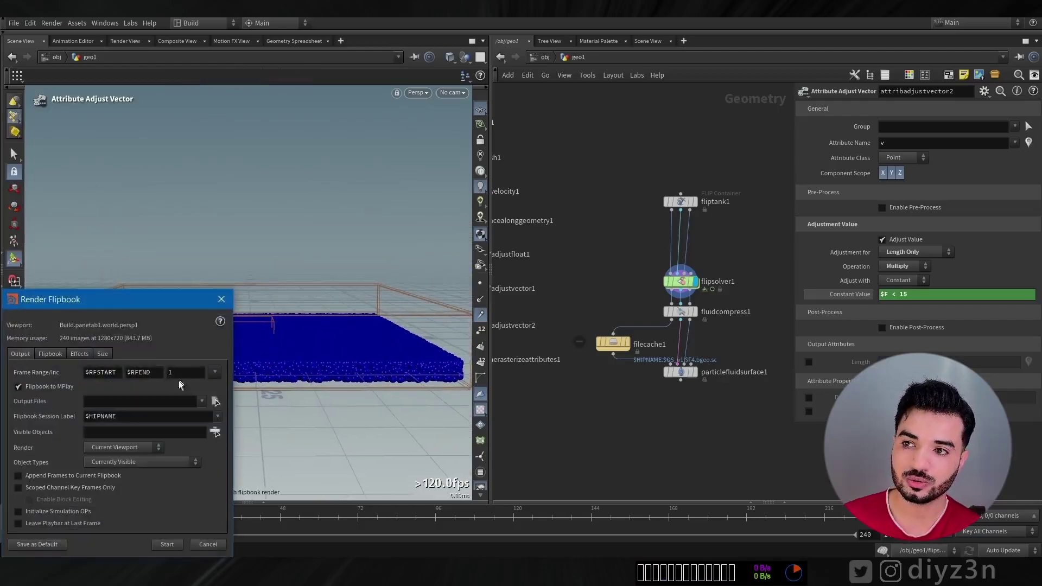
left_click(38, 390)
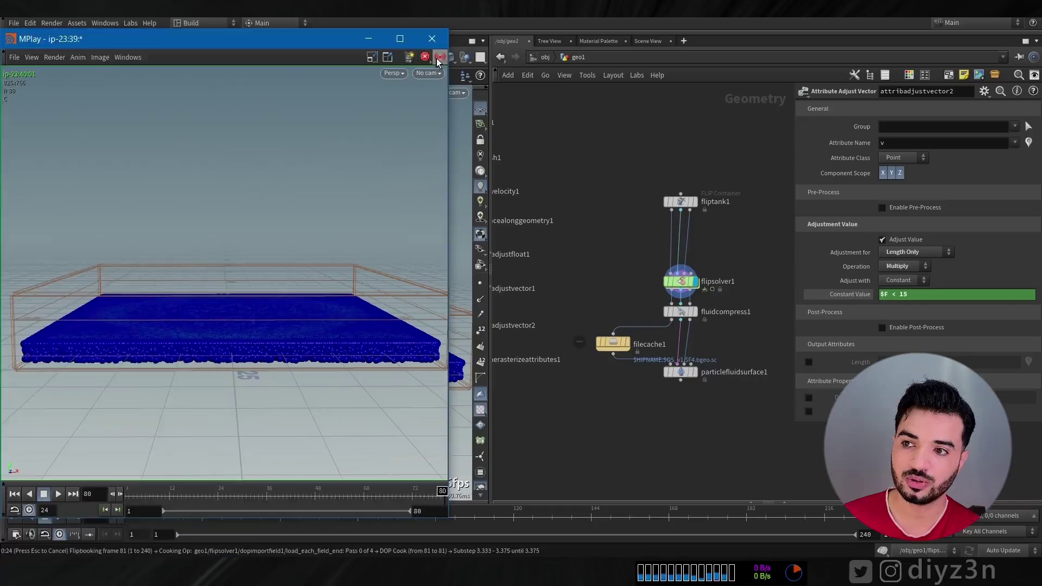
Step: Stop the flipbook render, play back the captured frames to review the water's rise, and close MPlay
left_click(438, 57)
left_click(59, 495)
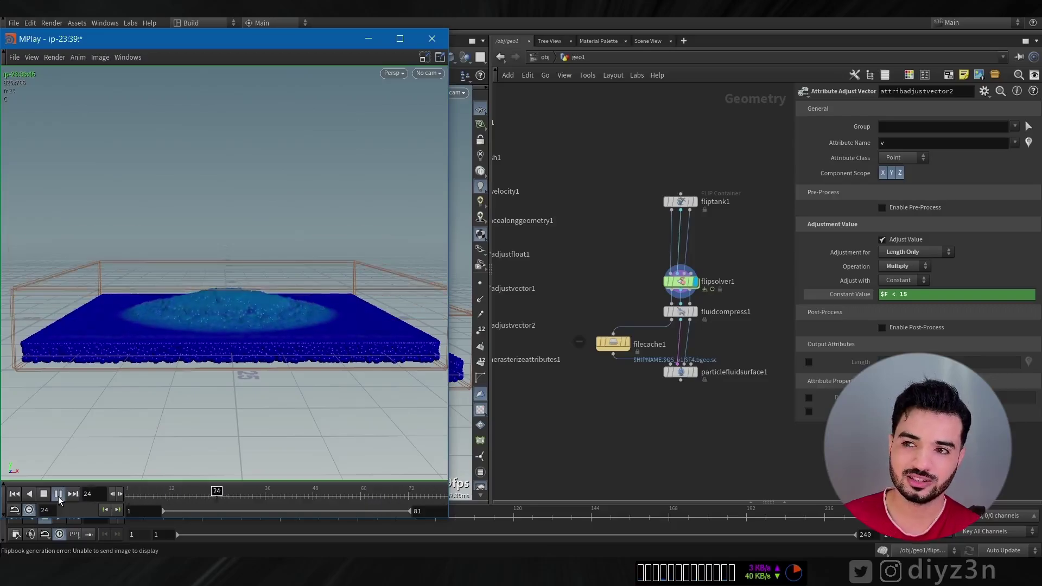
left_click(432, 39)
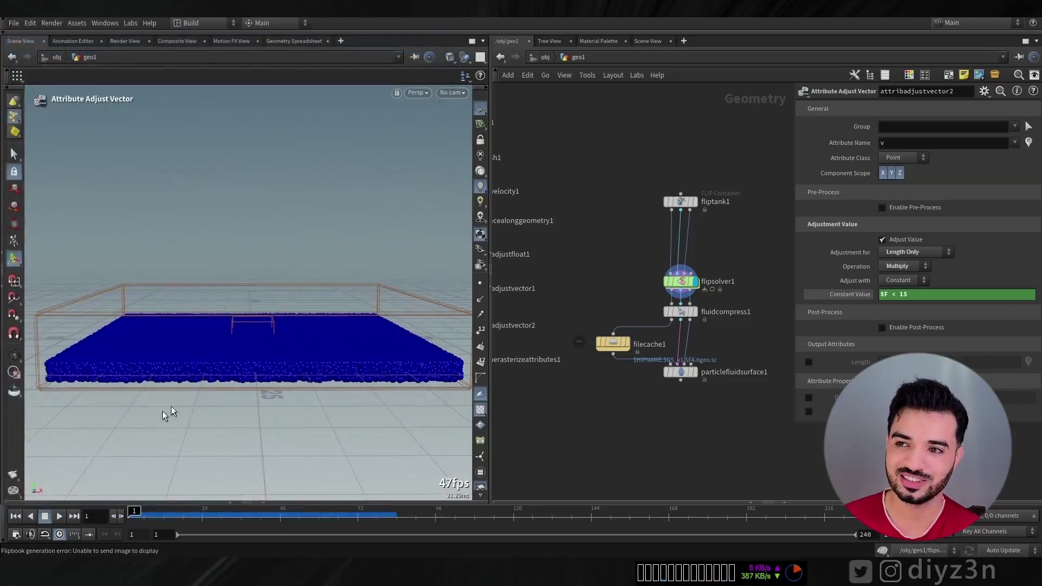
Step: Display attribadjustvector1 with its velocity trails shown and examine the trail lengths across the circle from the side
right_click_drag(228, 321, 262, 309, "alt")
middle_click_drag(262, 309, 261, 327, "alt")
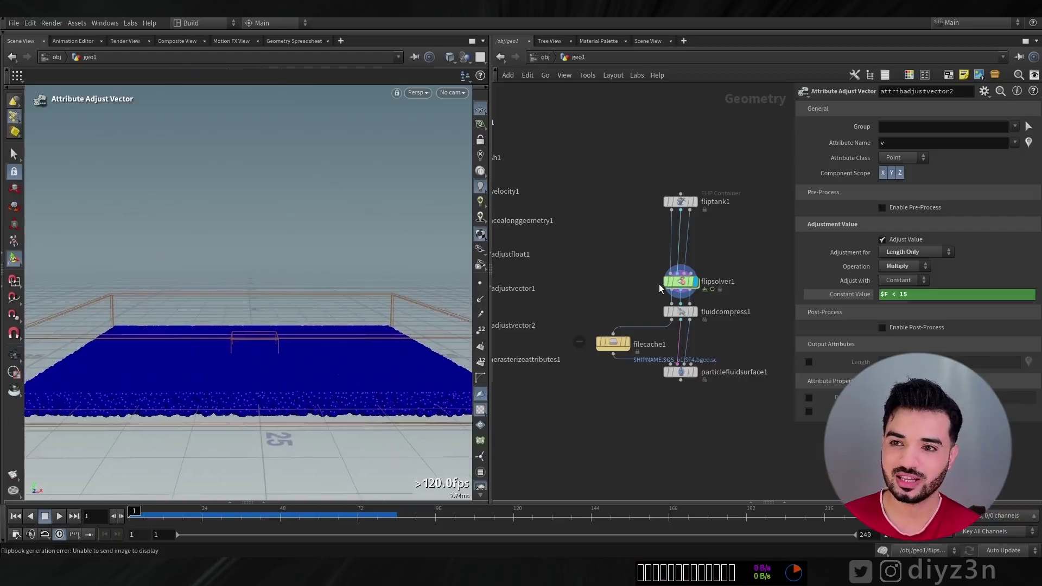
middle_click_drag(628, 297, 719, 269)
right_click_drag(596, 323, 620, 313)
middle_click_drag(619, 312, 682, 321)
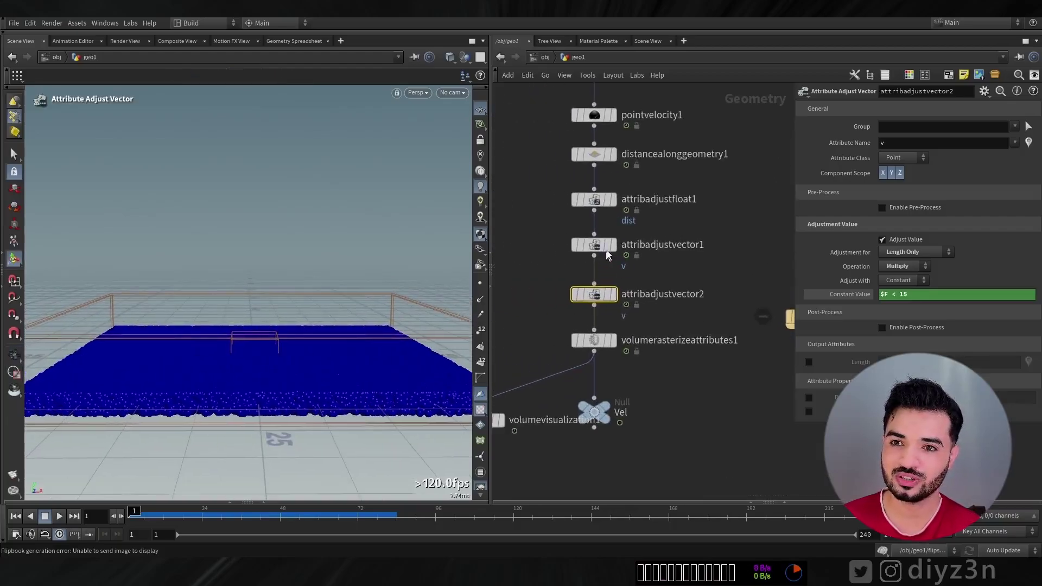
left_click(602, 247)
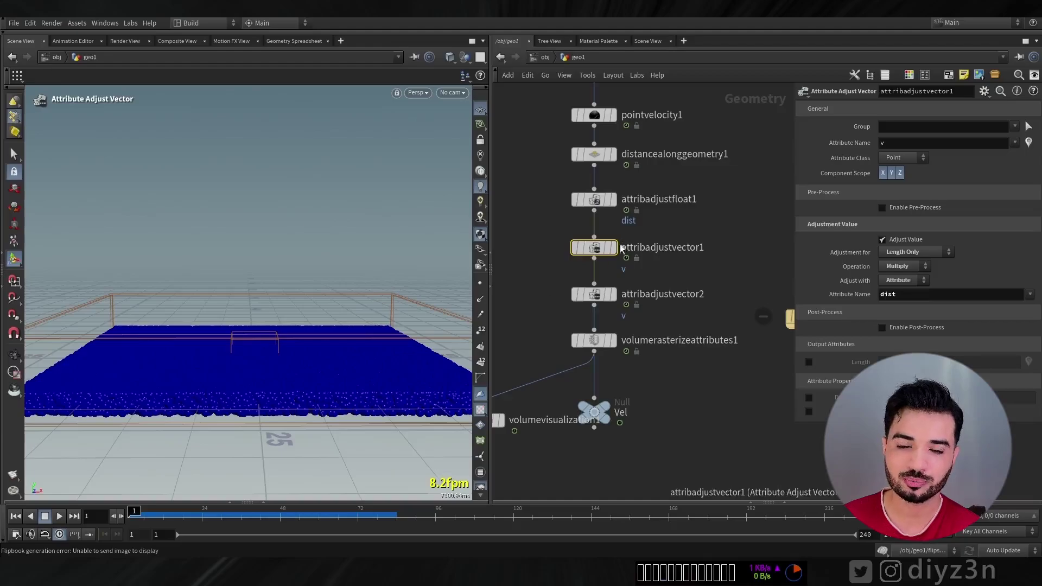
left_click(614, 248)
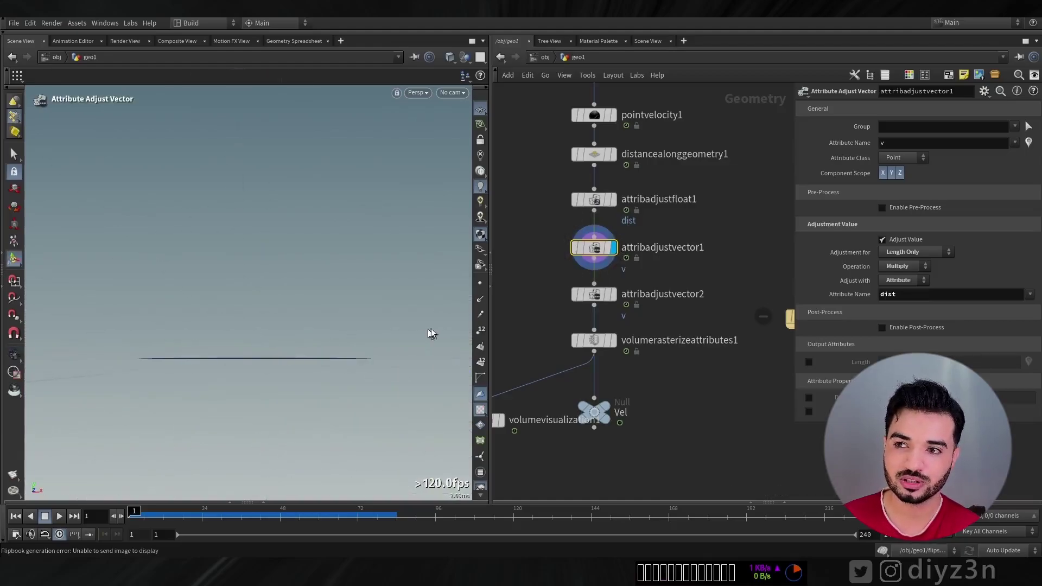
left_click(479, 315)
right_click_drag(220, 382, 273, 353, "alt")
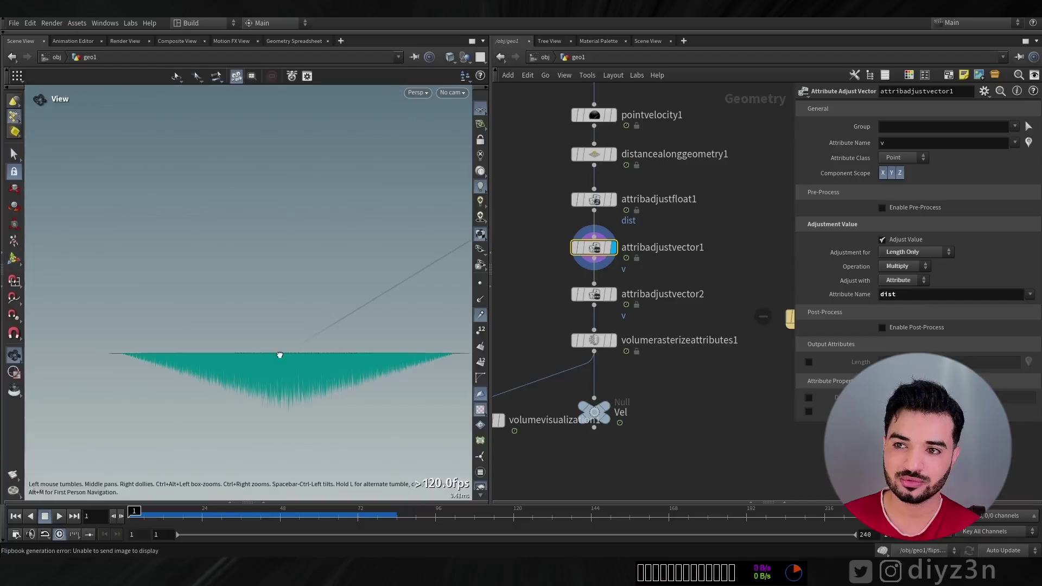
key("Return")
key("Escape")
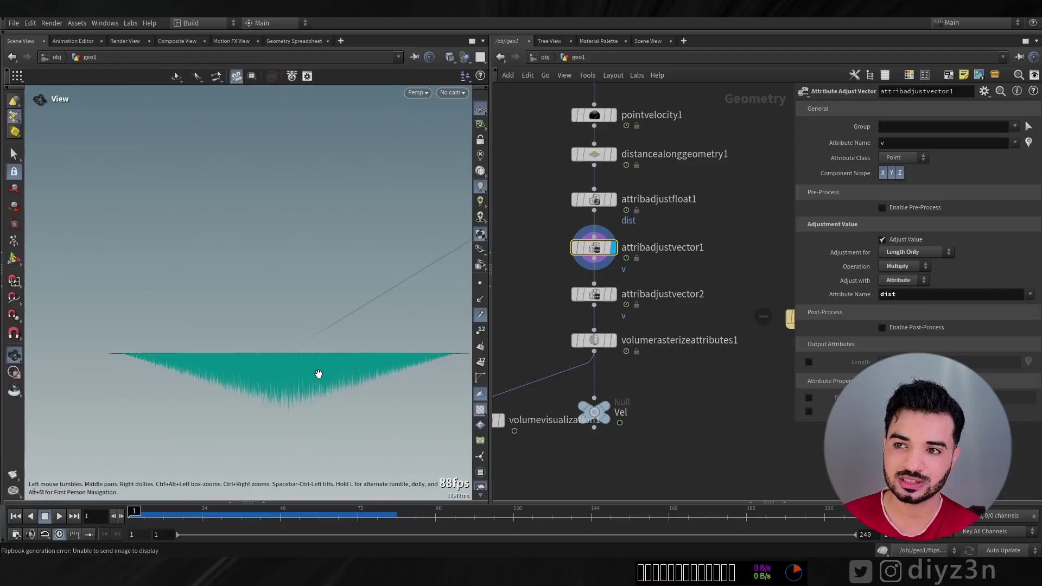
key("Return")
key("Escape")
key("Return")
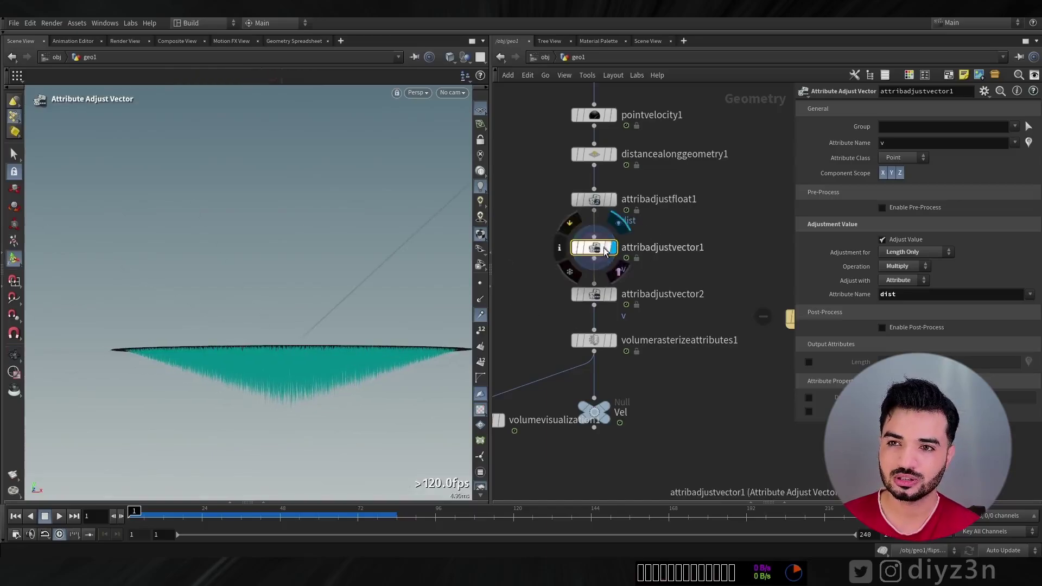
Step: Raise the Min Value of attribadjustfloat1 to 4.39 to lengthen the velocities at the circle's centre
left_click(646, 200)
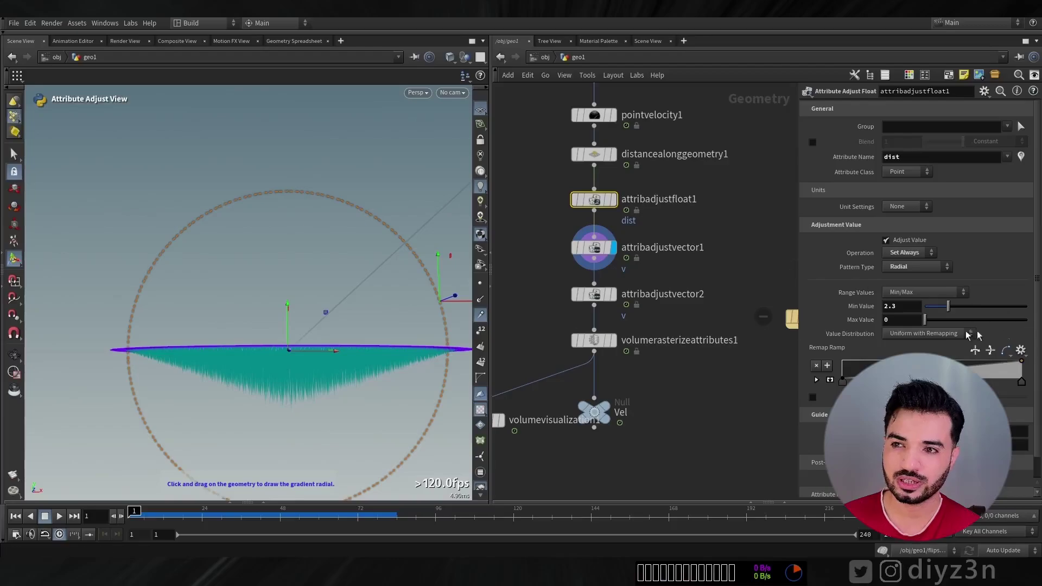
left_click_drag(947, 306, 970, 306)
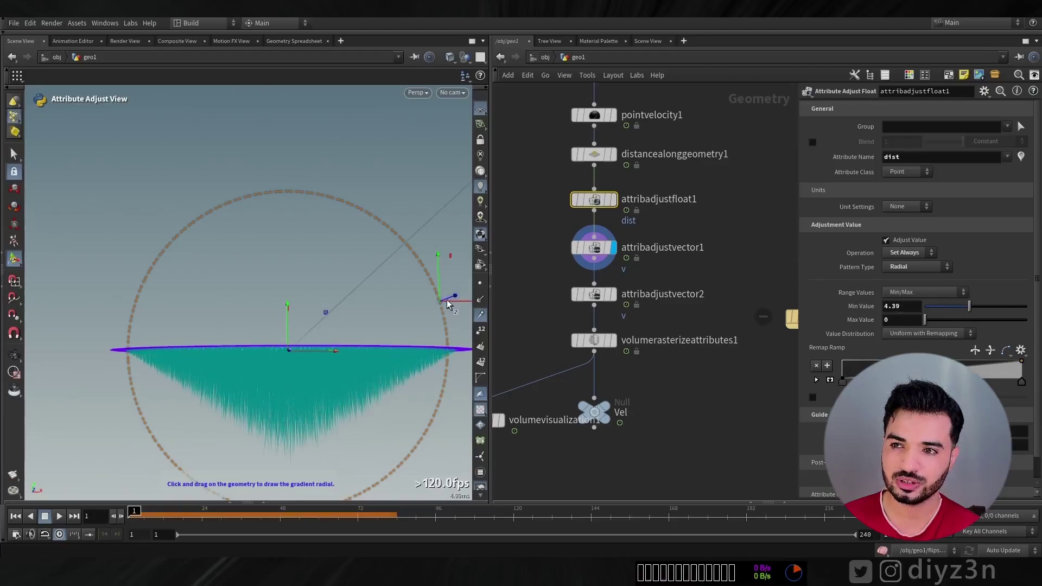
left_click_drag(248, 276, 281, 282, "alt")
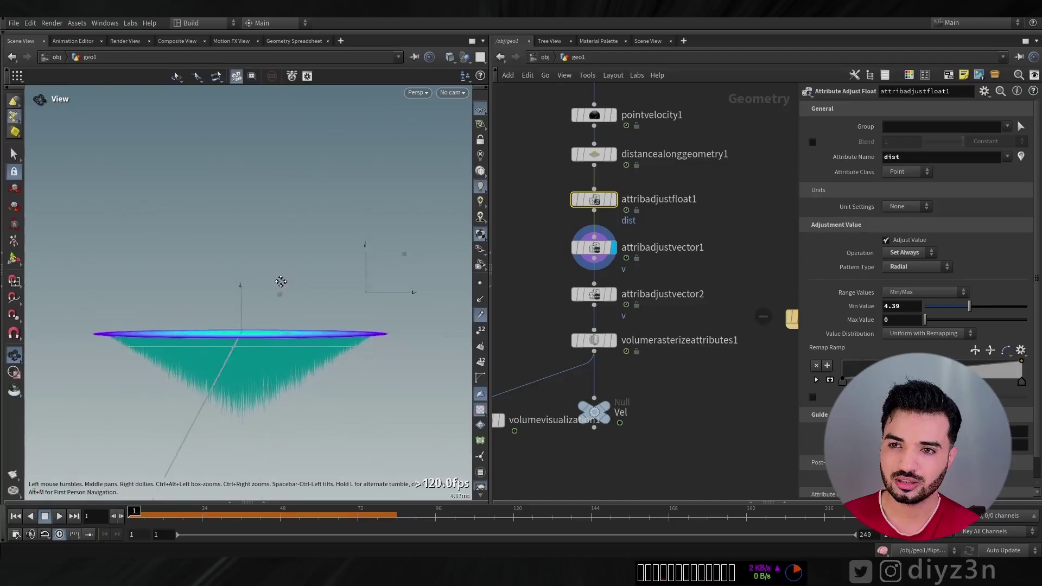
key("Return")
Step: Display flipsolver1 and, on popadvectbyvolumes1 in its FORCES network, turn off Treat as Wind and set Force Scale to 2
middle_click_drag(704, 314, 531, 305)
left_click(747, 227)
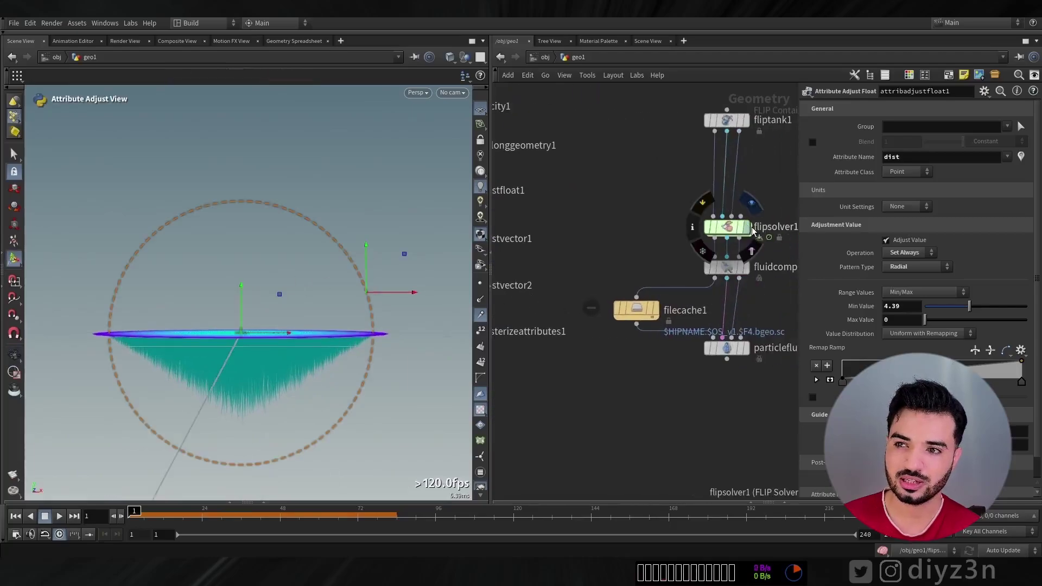
left_click(728, 227)
right_click_drag(243, 237, 214, 254, "alt")
left_click_drag(214, 253, 220, 262, "alt")
double_click(729, 234)
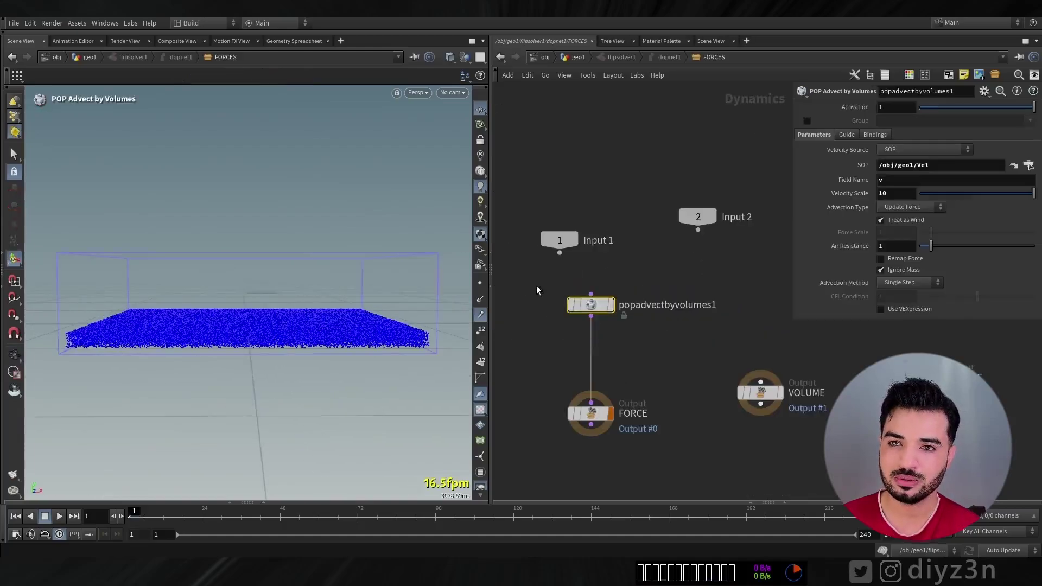
left_click(901, 220)
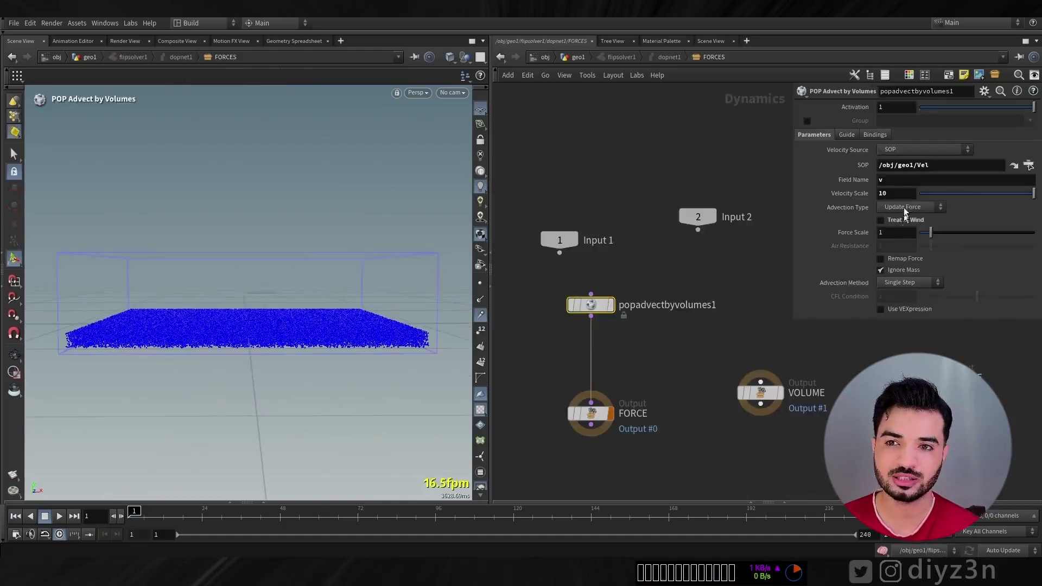
left_click(895, 232)
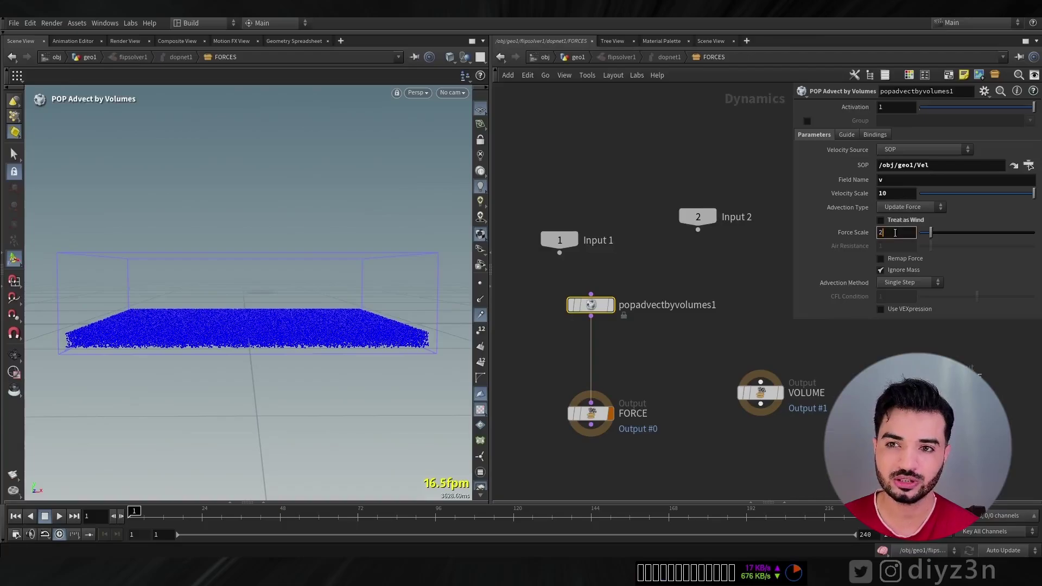
Step: Return to the geo1 network, preview the simulation as a flipbook, and bring the circle1 node chain into view
left_click(572, 57)
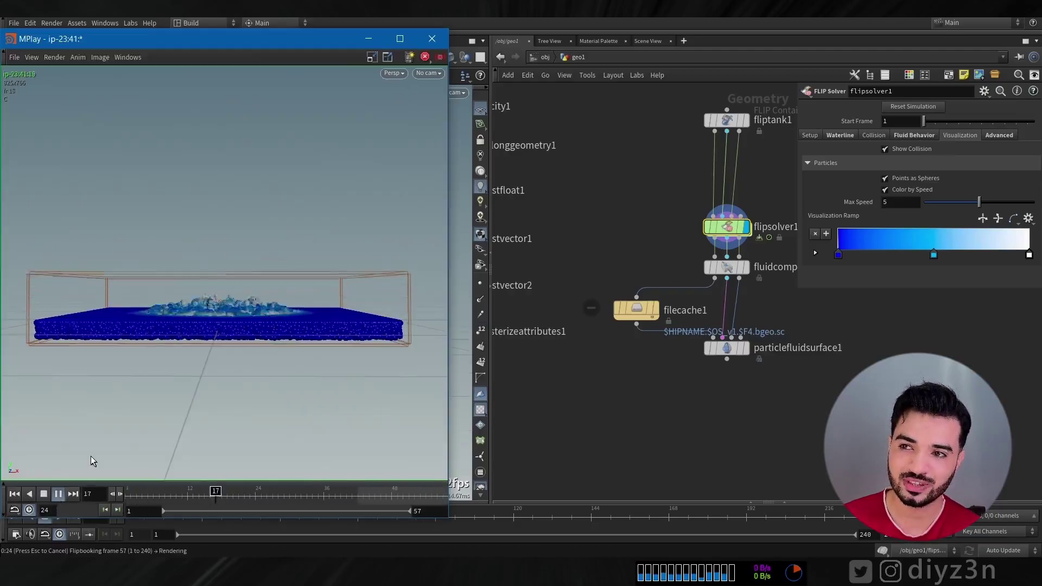
middle_click_drag(669, 261, 741, 388)
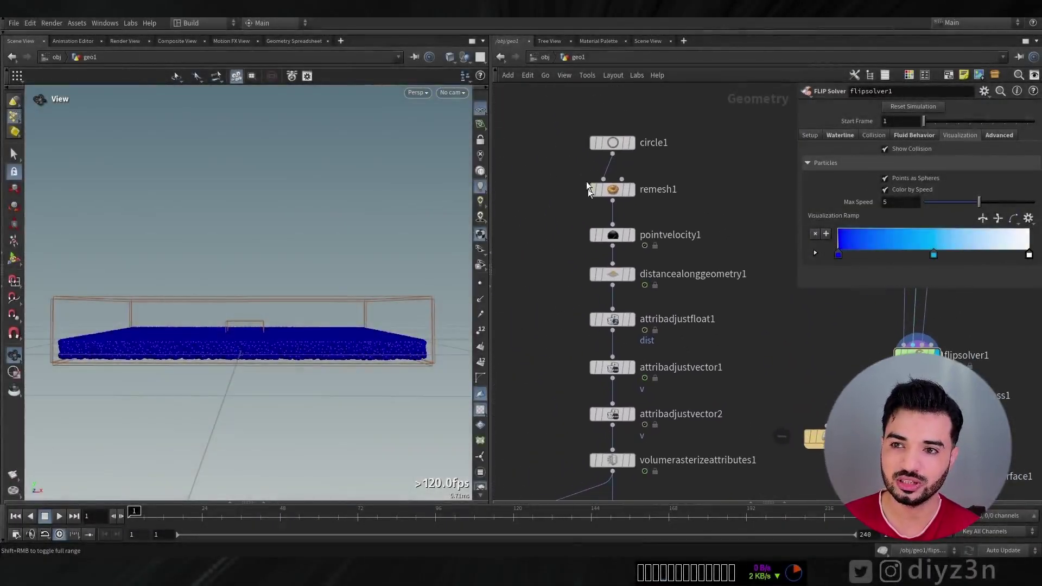
Step: Move the seven-node chain from circle1 to attribadjustvector2 away from volumerasterizeattributes1 to free space for another branch
left_click_drag(573, 108, 698, 415)
left_click_drag(623, 422, 540, 351)
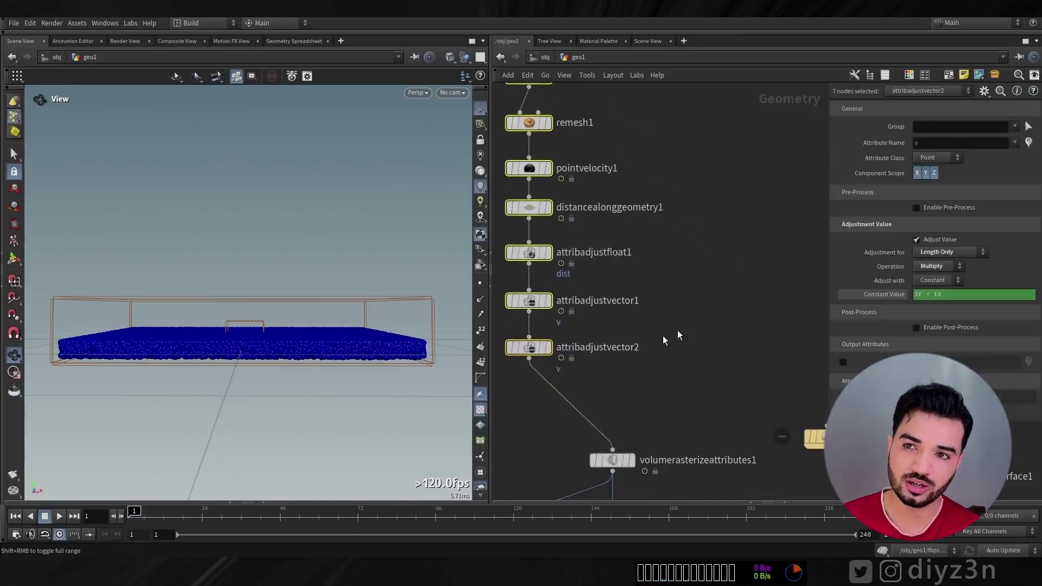
left_click(677, 330)
middle_click_drag(733, 270, 710, 333)
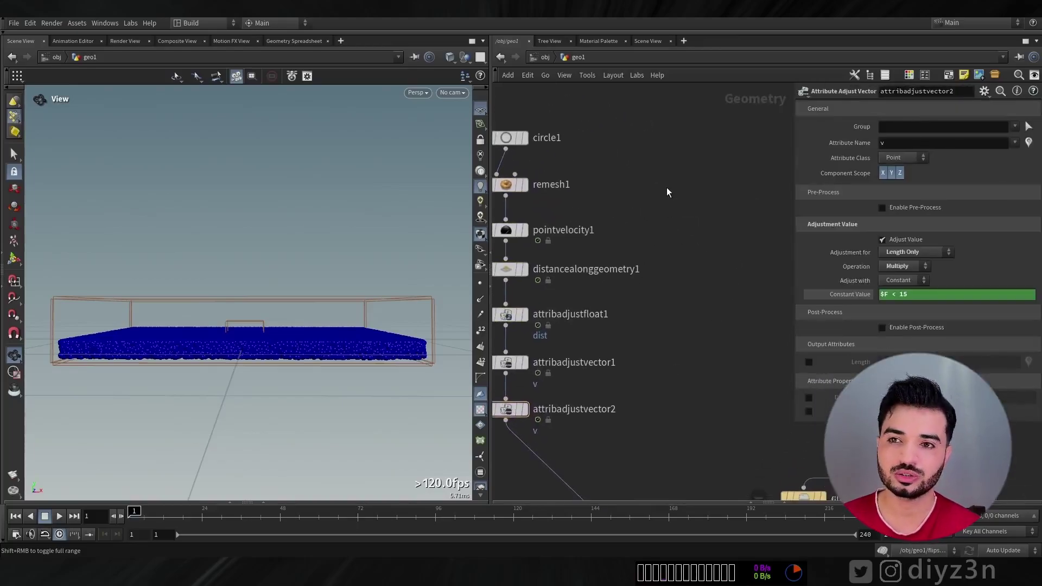
Step: Add a Pyro Burst Source node beside the circle1 chain and scrub the first frames of its burst
key("Tab")
type("burs")
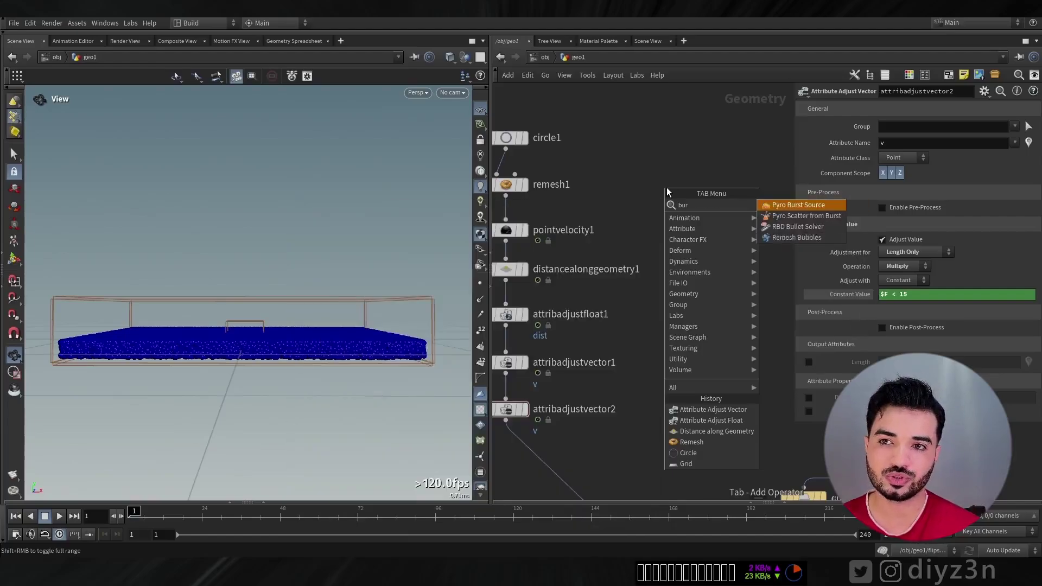
left_click(797, 205)
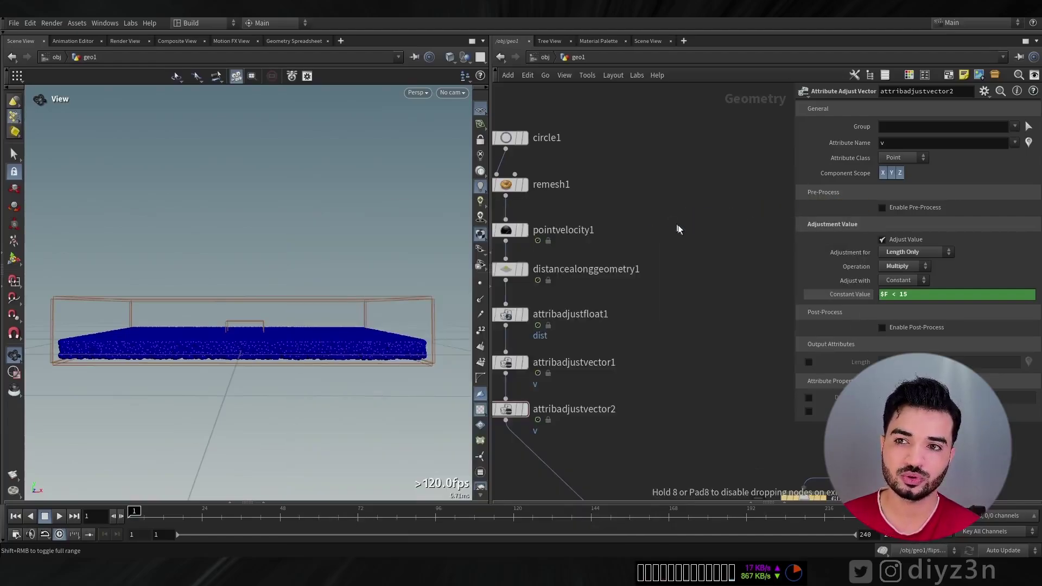
left_click(680, 225)
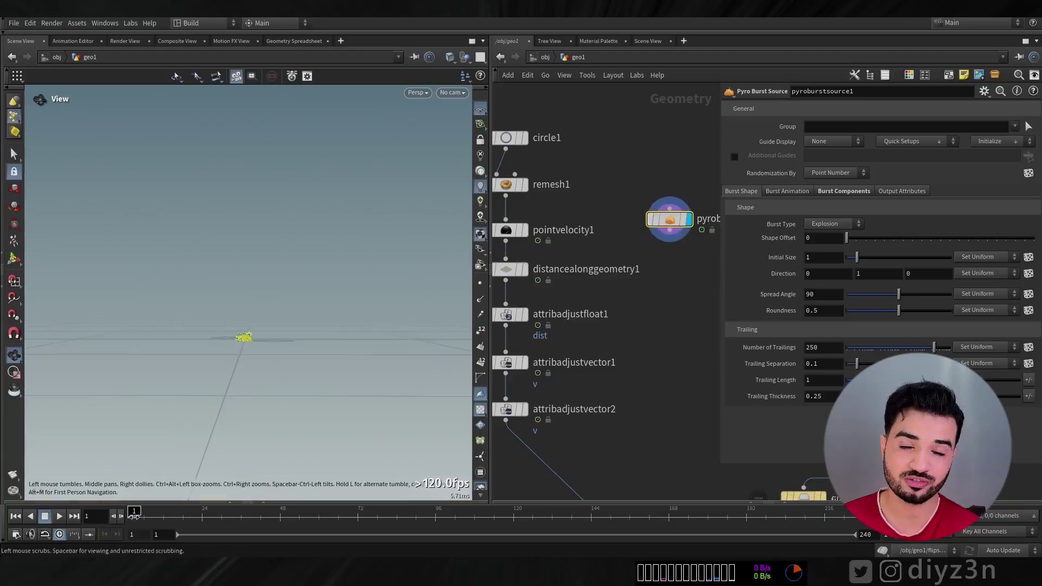
left_click_drag(134, 517, 179, 517)
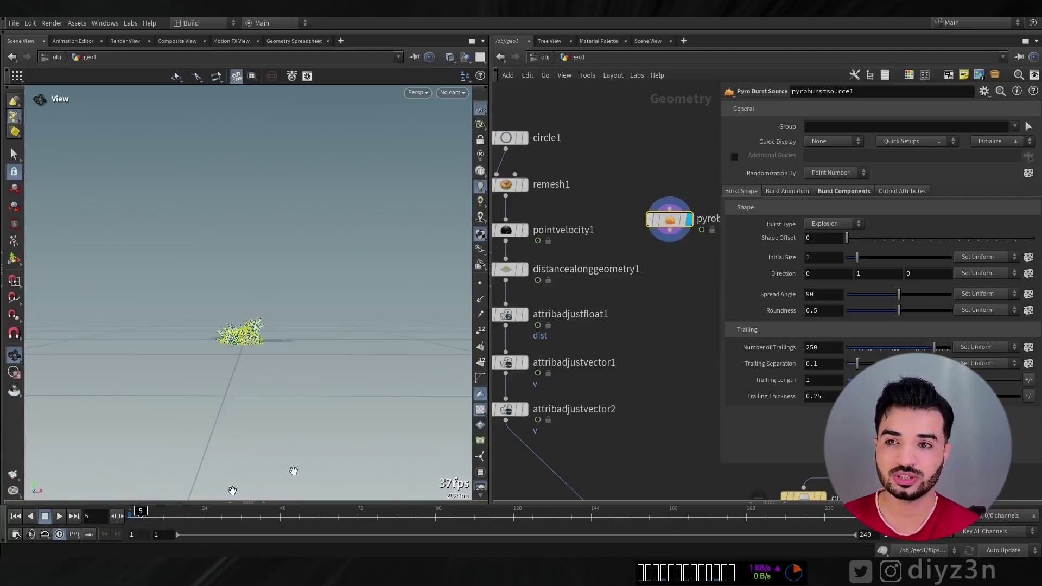
Step: Shape the burst with Initial Size 3.02, Spread Angle 18.8, Roundness 0.411, 80 trailings and Trailing Thickness 0.219
left_click_drag(880, 257, 877, 257)
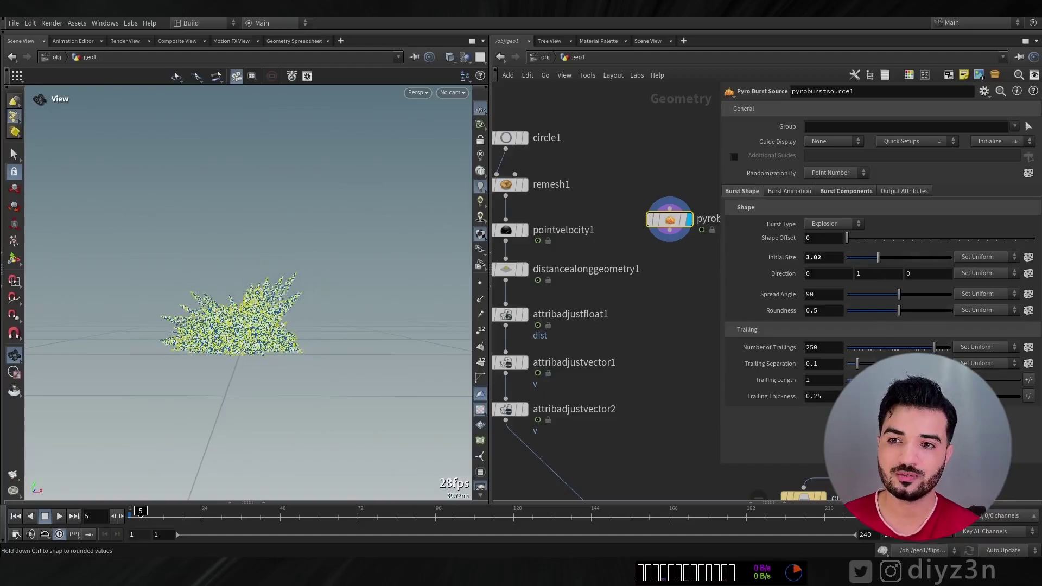
left_click_drag(933, 347, 927, 350)
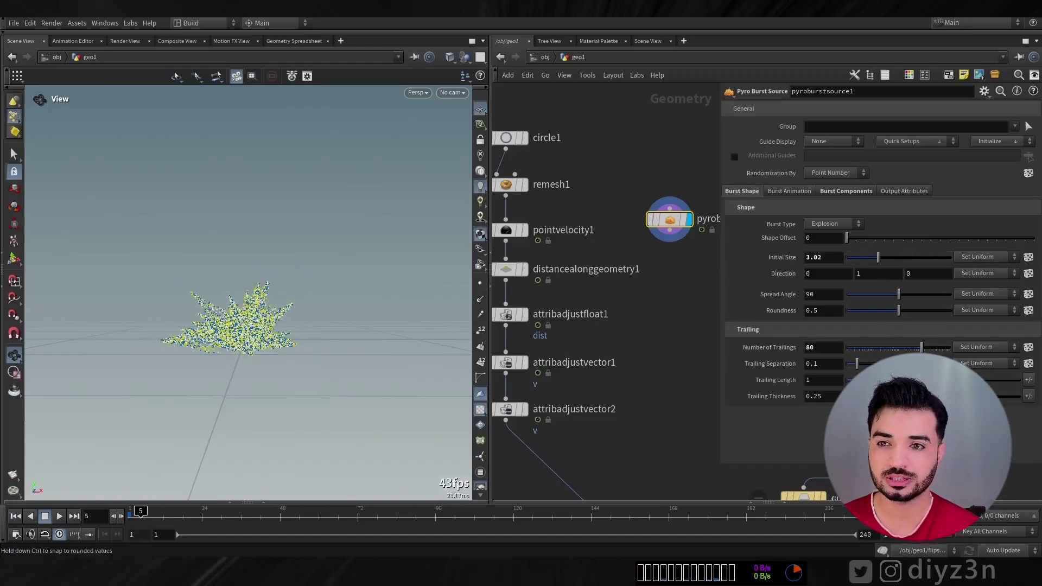
mouse_move(890, 396)
left_mouse_down()
mouse_move(866, 396)
mouse_move(885, 397)
left_mouse_up()
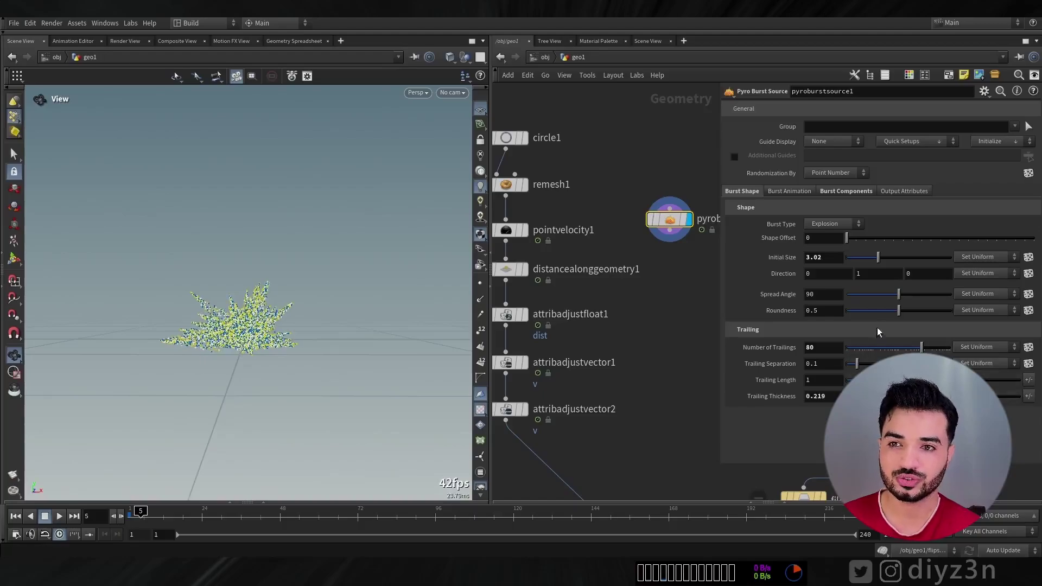
left_click_drag(899, 310, 858, 309)
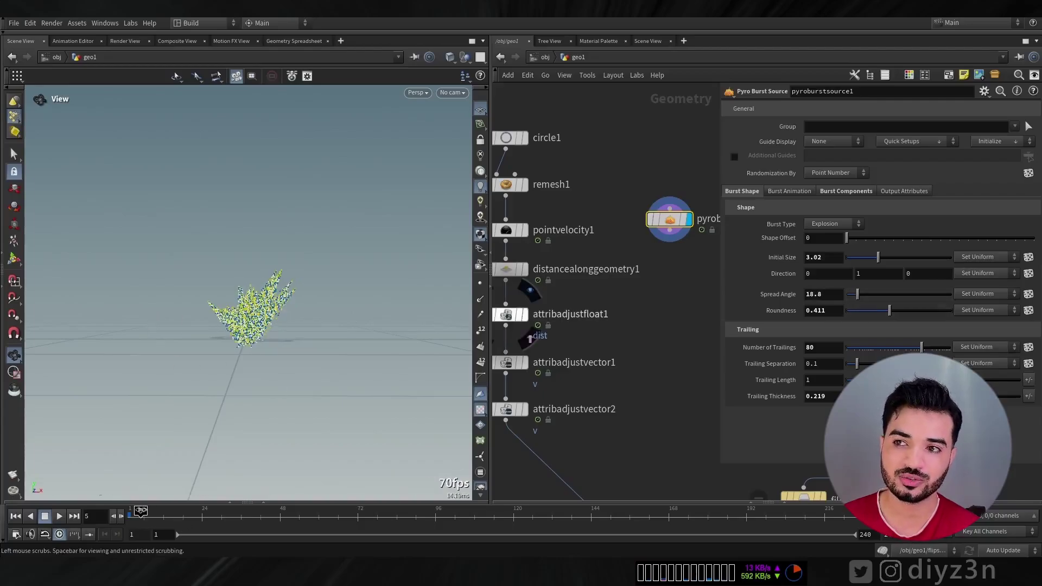
mouse_move(141, 510)
left_mouse_down()
mouse_move(121, 517)
mouse_move(134, 519)
left_mouse_up()
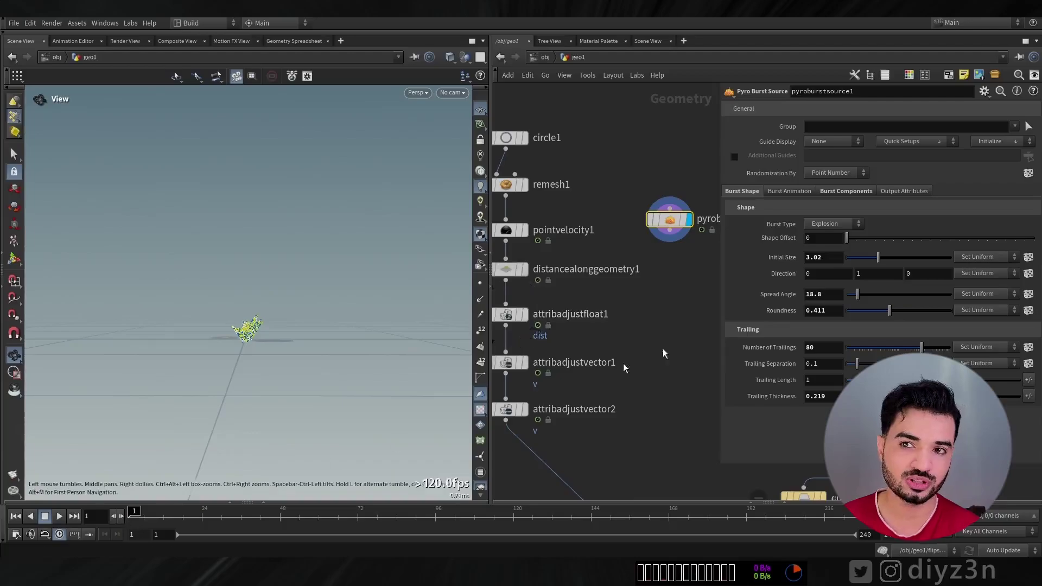
Step: Set the burst's Start Frame to 22 and scrub the timeline around frame 25 to check its timing
left_click(791, 191)
left_click_drag(848, 224, 857, 228)
middle_click_drag(640, 392, 609, 319)
left_click(186, 513)
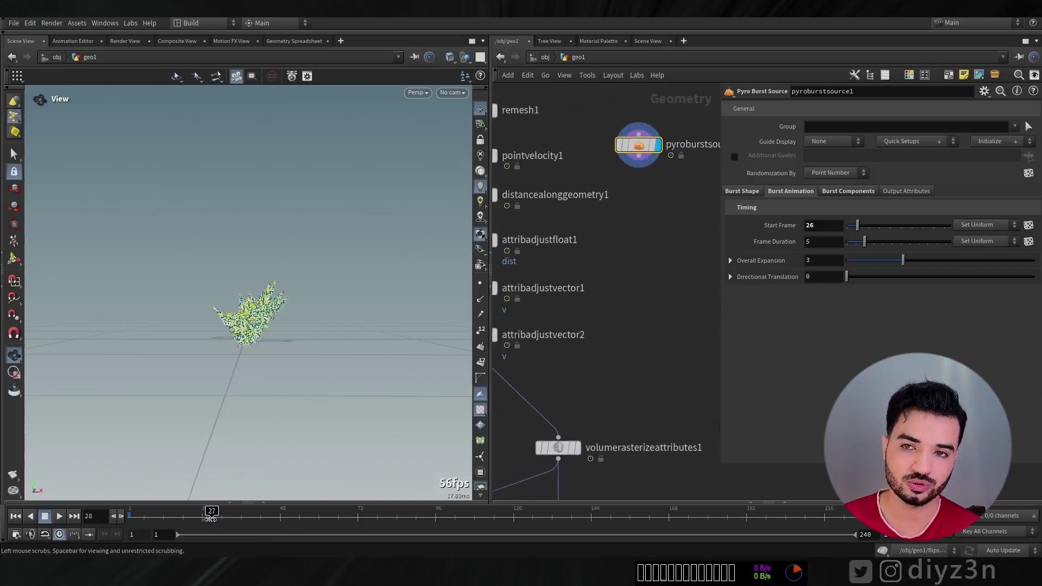
mouse_move(211, 514)
left_mouse_down()
mouse_move(183, 515)
mouse_move(209, 516)
left_mouse_up()
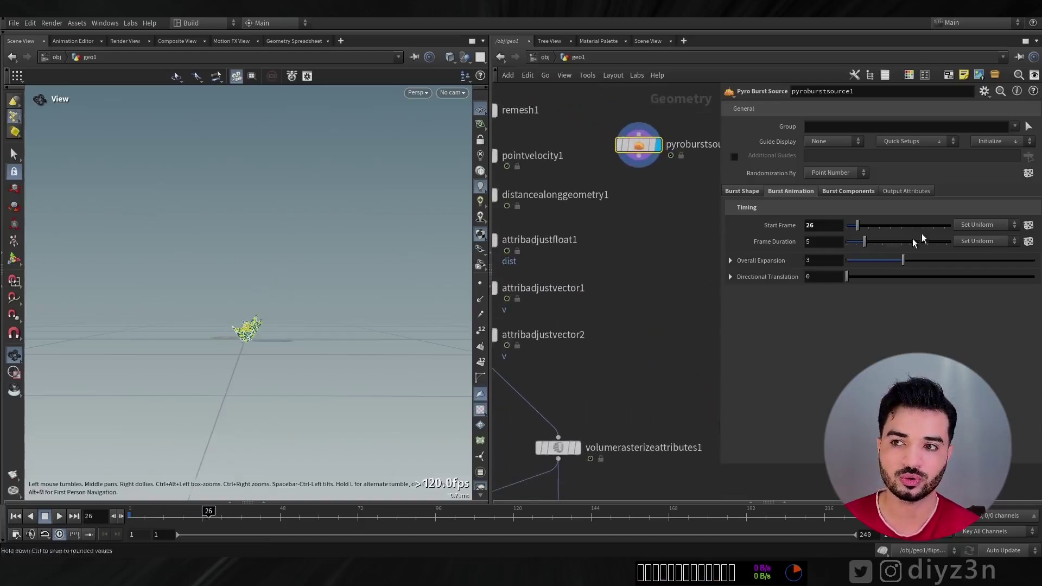
left_click_drag(864, 227, 857, 232)
mouse_move(208, 516)
left_mouse_down()
mouse_move(182, 516)
mouse_move(213, 516)
mouse_move(205, 515)
left_mouse_up()
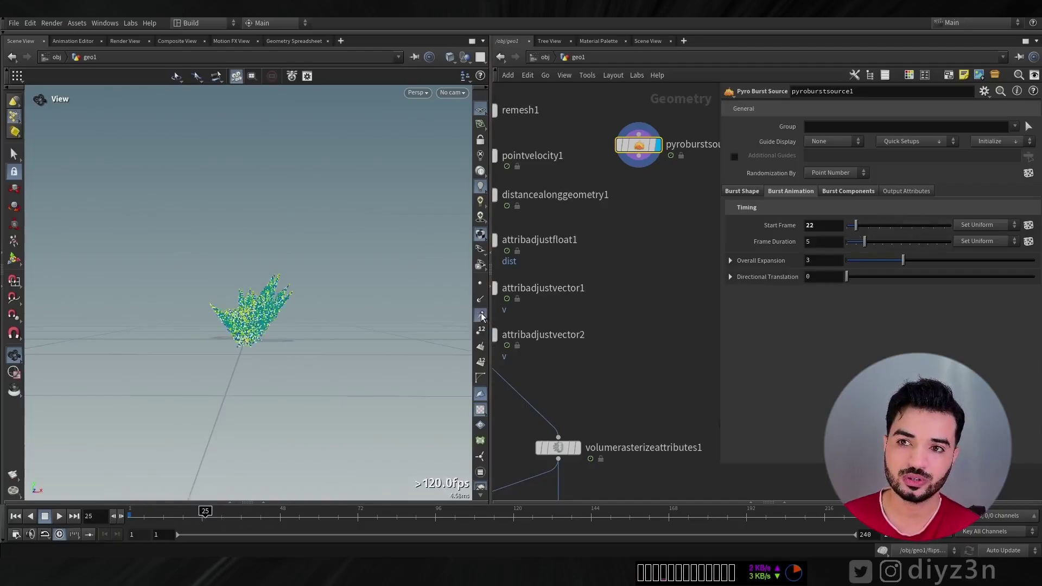
Step: Insert a Merge node between attribadjustvector2 and volumerasterizeattributes1 and connect pyroburstsource1 to it as a second input
middle_click(649, 152)
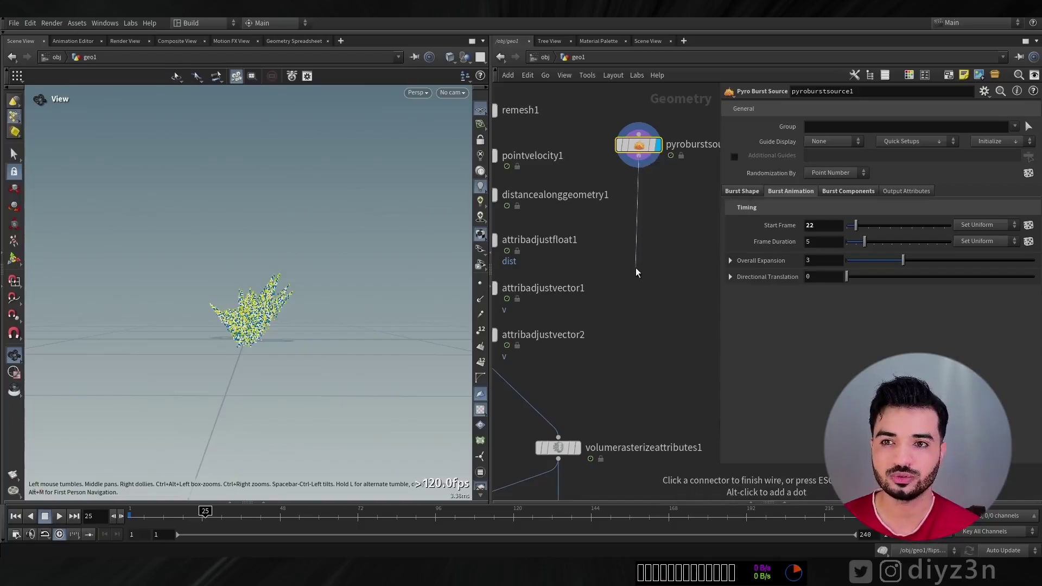
key("Tab")
type("mer")
left_click(745, 288)
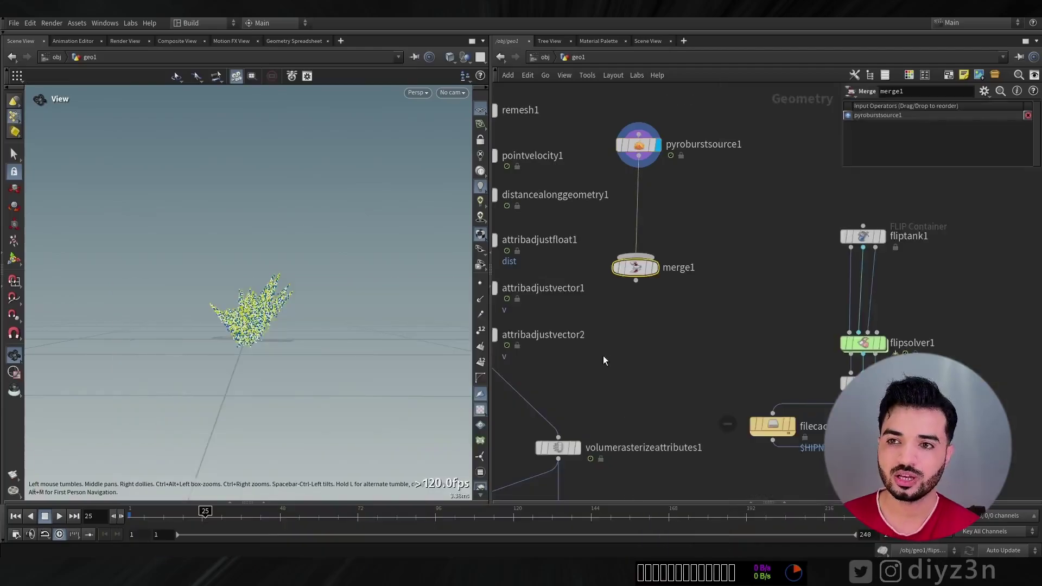
left_click(549, 409)
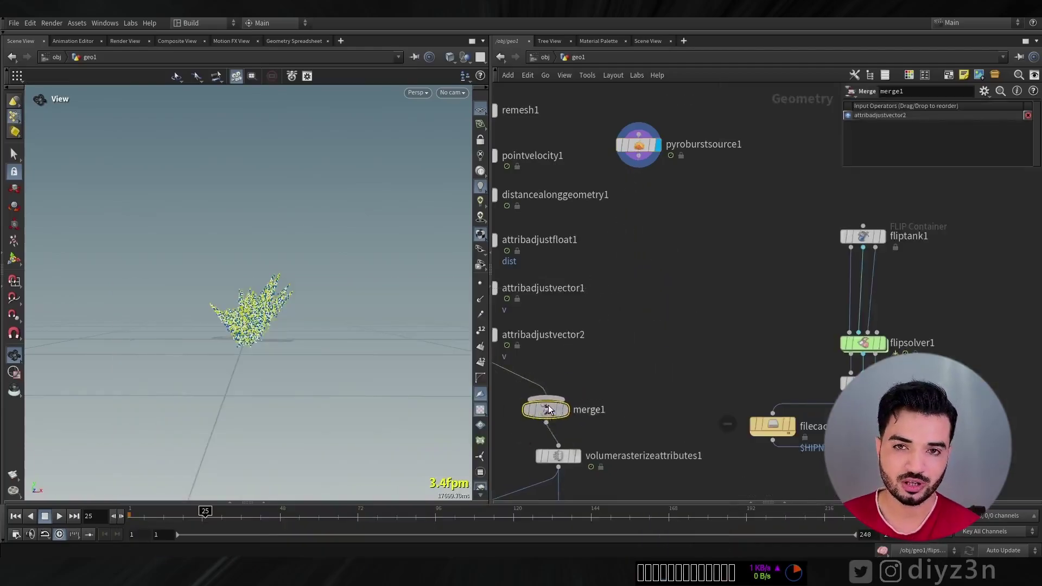
left_click_drag(601, 245, 638, 156)
middle_click_drag(637, 332, 634, 248)
Step: Display flipsolver1 and play the simulation from frame 1 to examine the added burst, then rewind
left_click(15, 516)
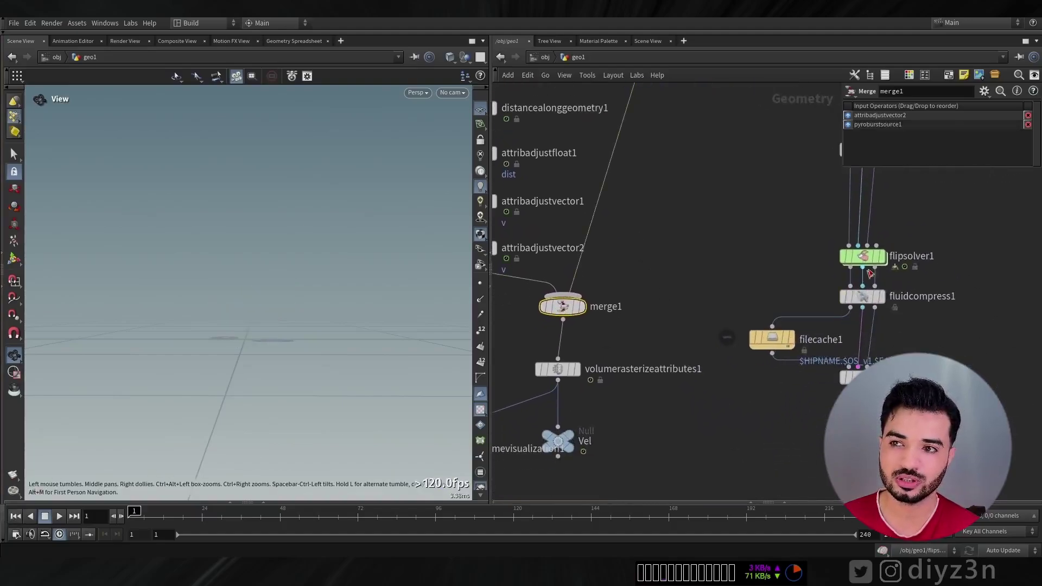
left_click(876, 258)
left_click(59, 516)
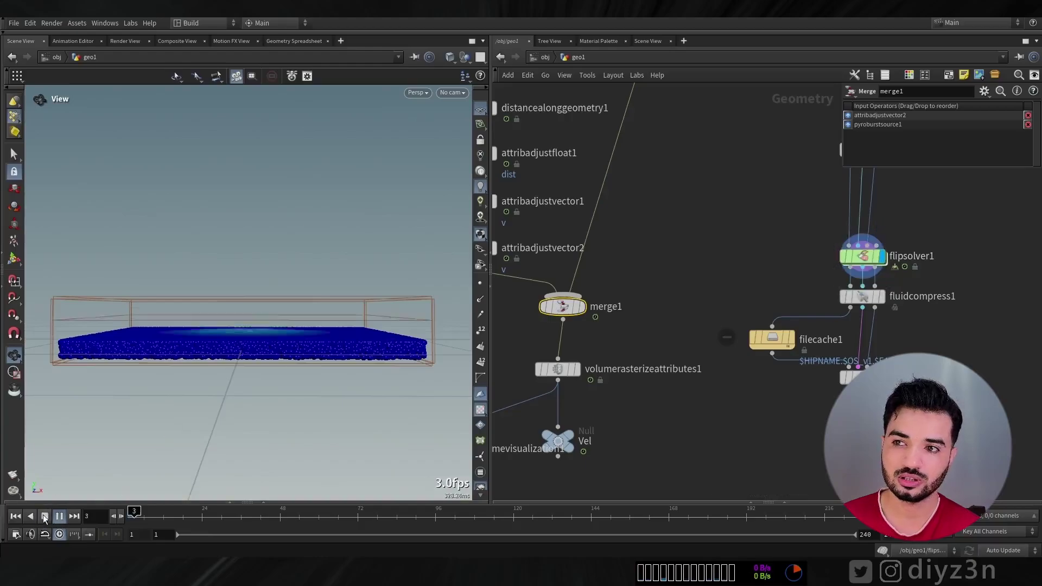
left_click(45, 516)
left_click(580, 306)
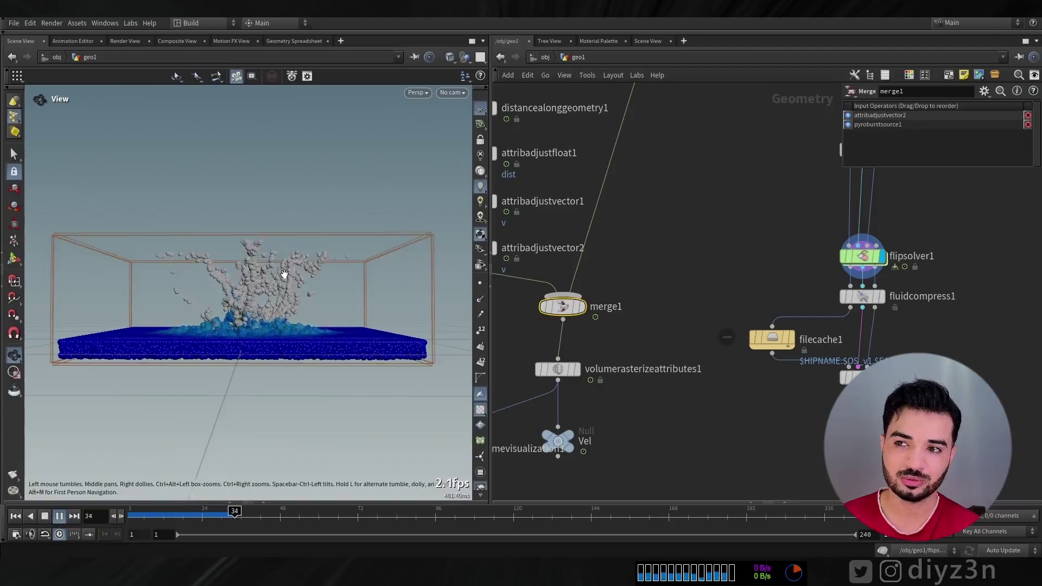
left_click(15, 516)
Step: Raise the top of fliptank1's domain in the viewport to a height of 22.2306, with the centre at 11.6407
middle_click_drag(705, 228, 626, 315)
left_click(784, 236)
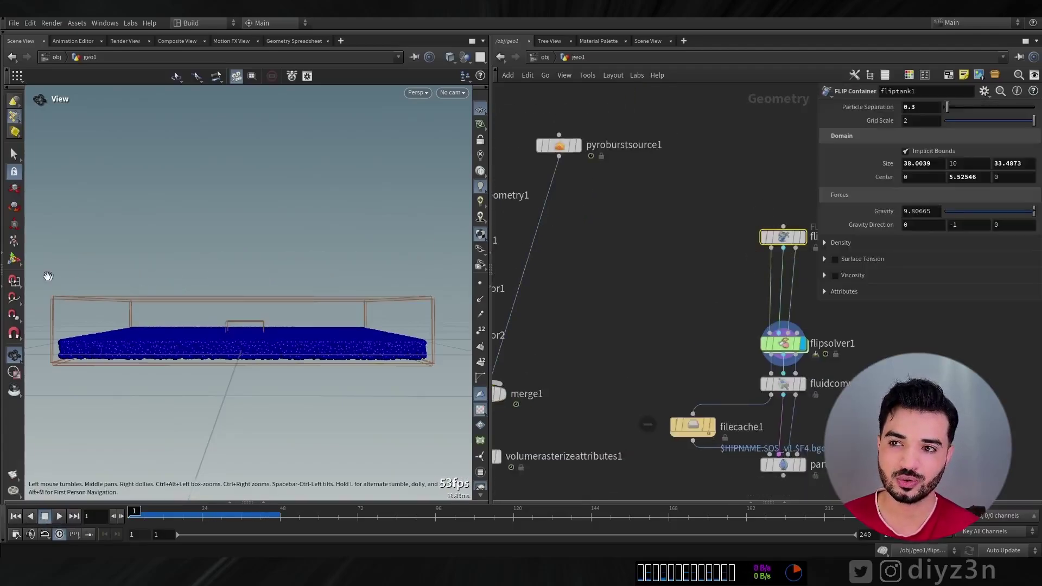
left_click(14, 258)
left_click_drag(262, 255, 250, 343)
key("Escape")
scroll(275, 338, "up", 2)
Step: Play the simulation in the taller domain, examine the splash from several angles, and return to frame 1
left_click(57, 519)
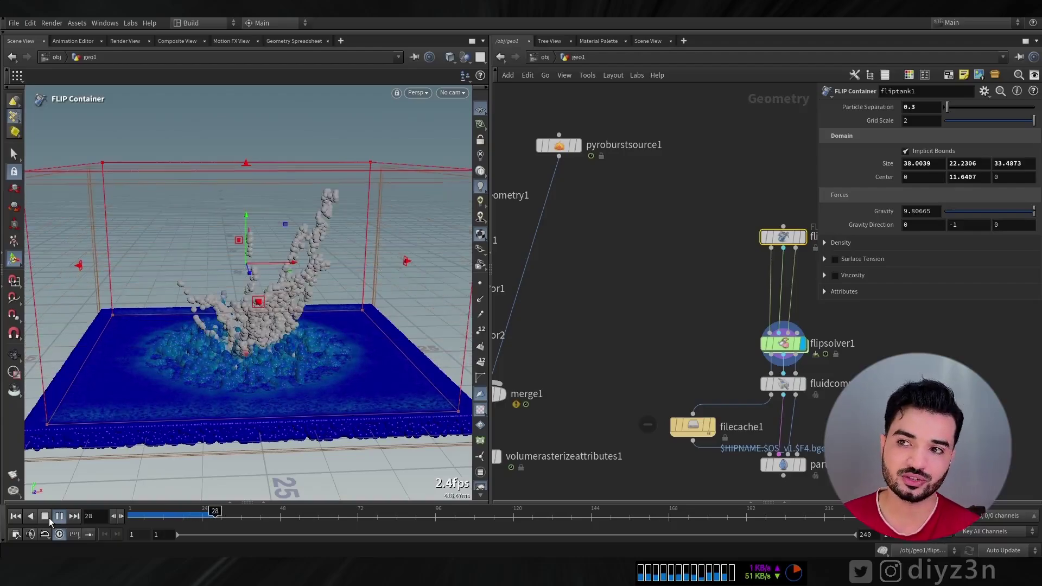
left_click(48, 516)
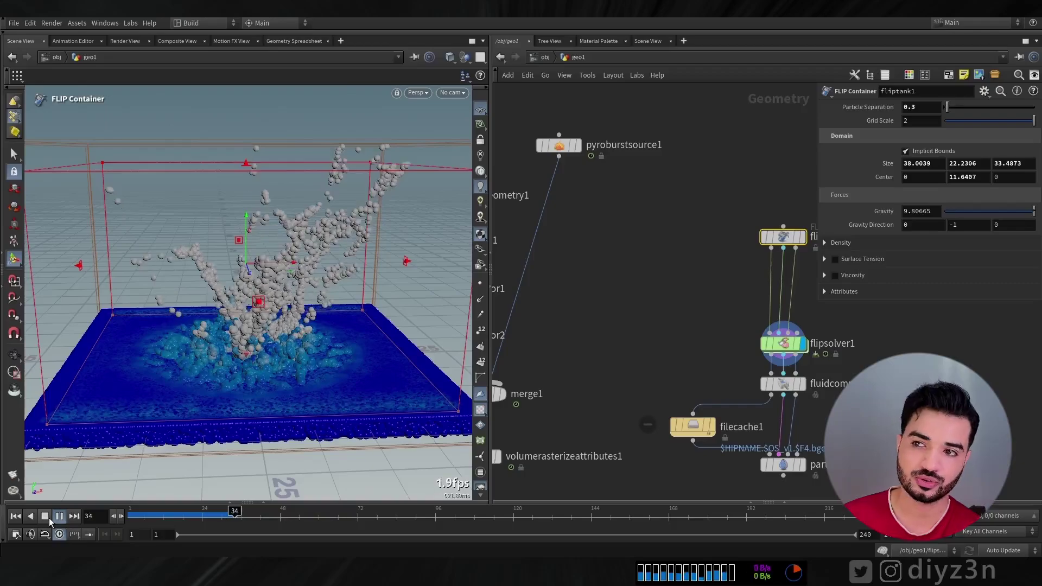
left_click(14, 355)
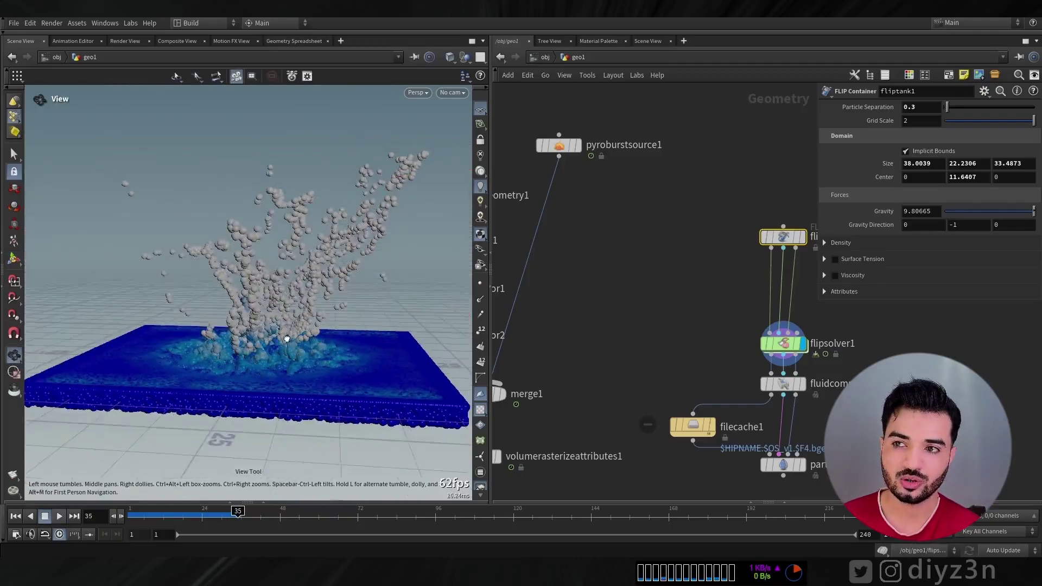
left_click(15, 517)
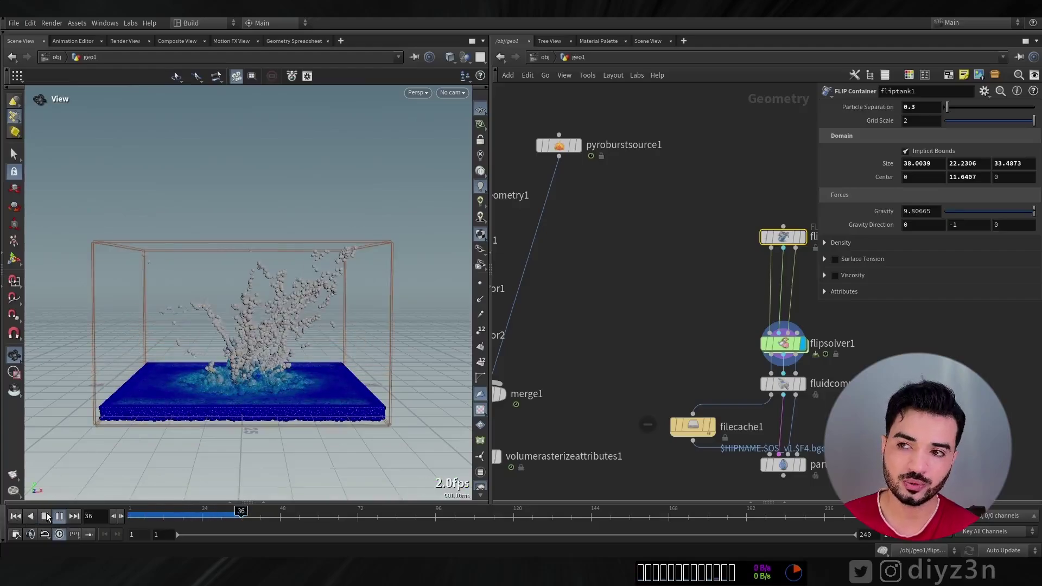
left_click(46, 516)
left_click_drag(170, 514, 134, 524)
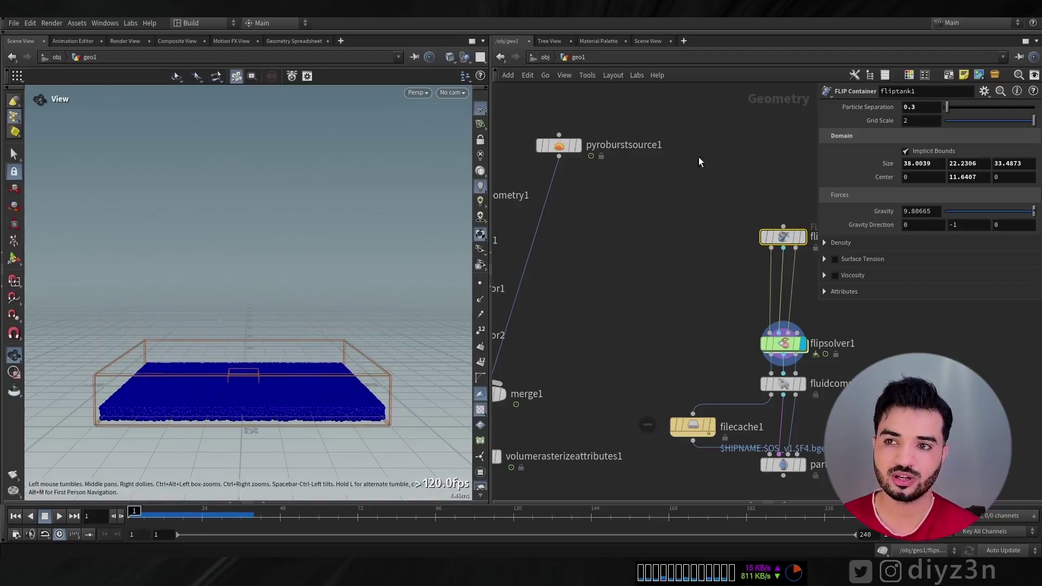
Step: Display merge1 and scrub through about frame 26 to examine the burst emission together with the circle
left_click(561, 146)
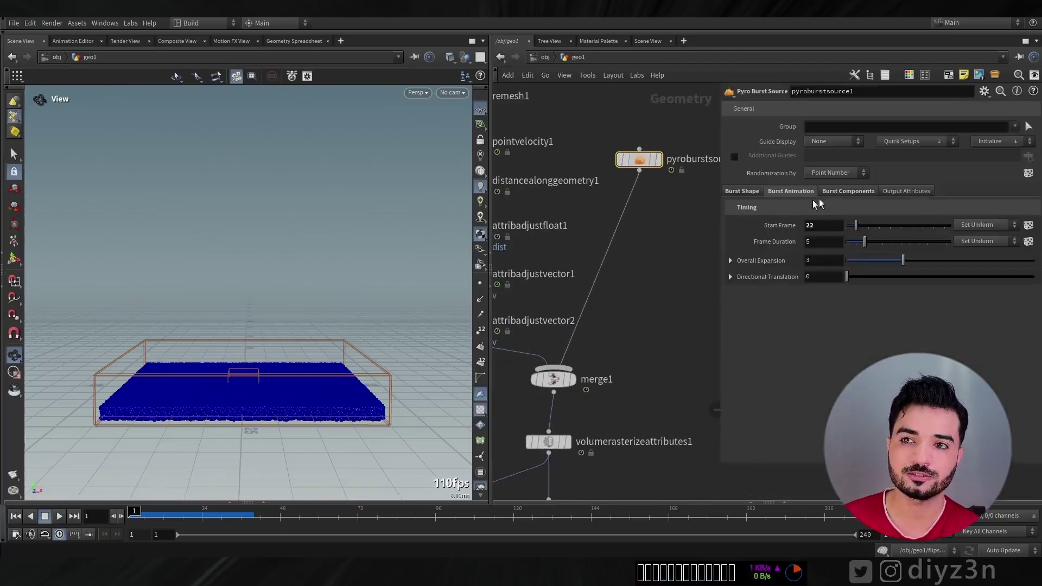
left_click(573, 379)
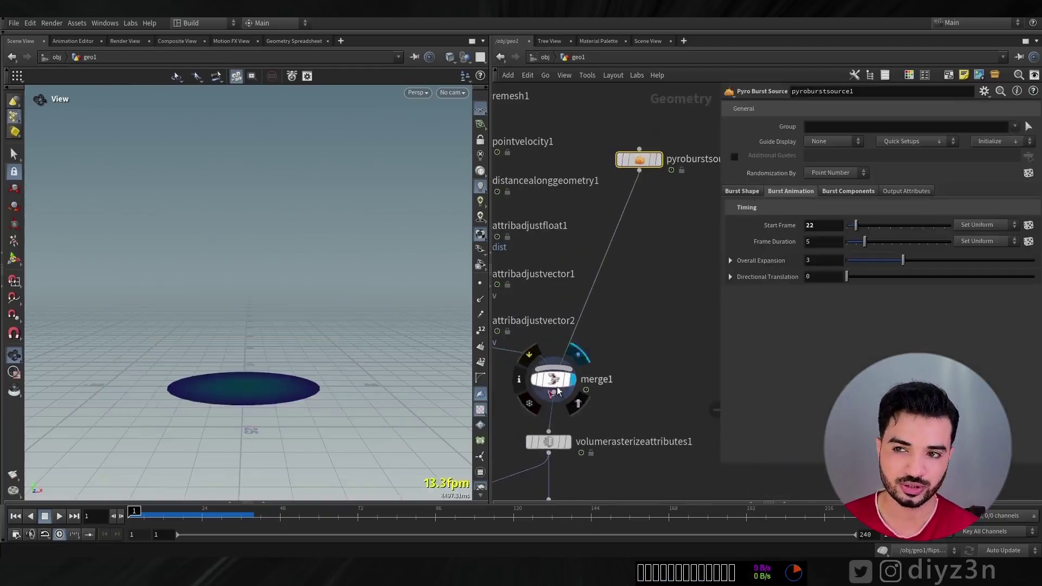
left_click_drag(126, 520, 163, 516)
left_click_drag(229, 516, 210, 517)
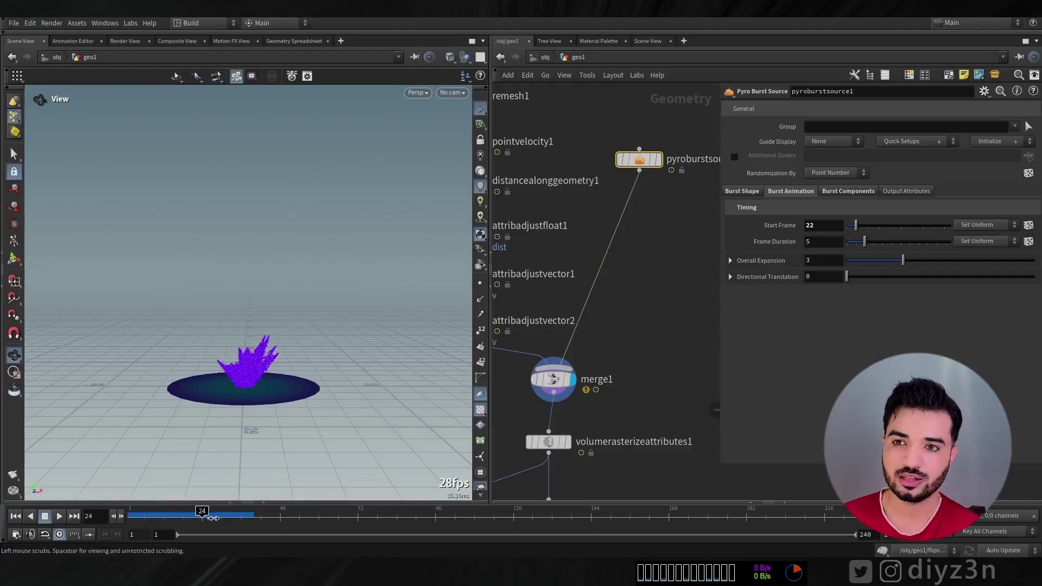
Step: Set pyroburstsource1's Frame Duration to 4 and return the timeline to frame 1
left_click(765, 194)
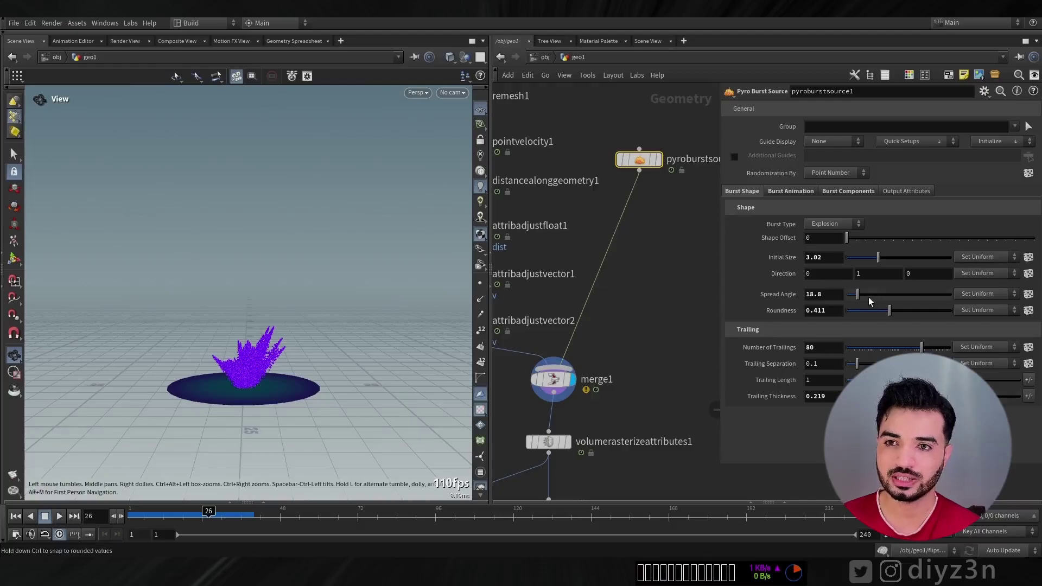
left_click(808, 192)
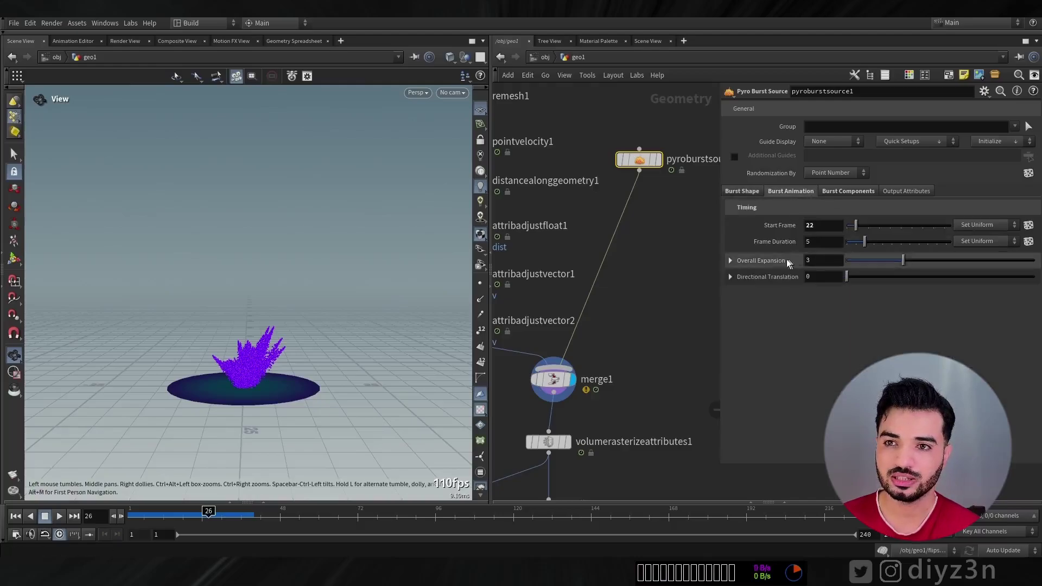
left_click_drag(861, 244, 863, 243)
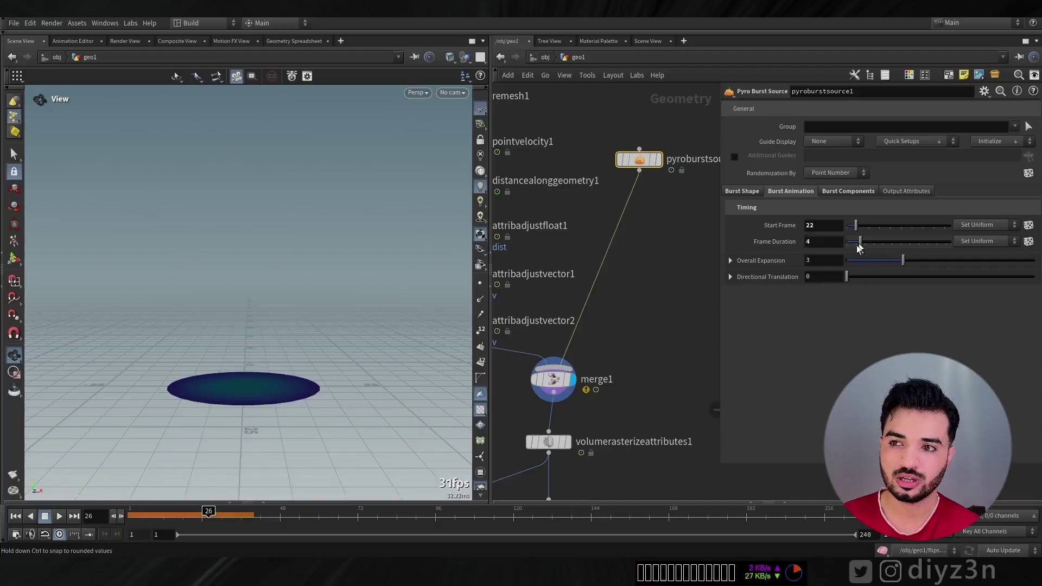
left_click_drag(168, 514, 129, 520)
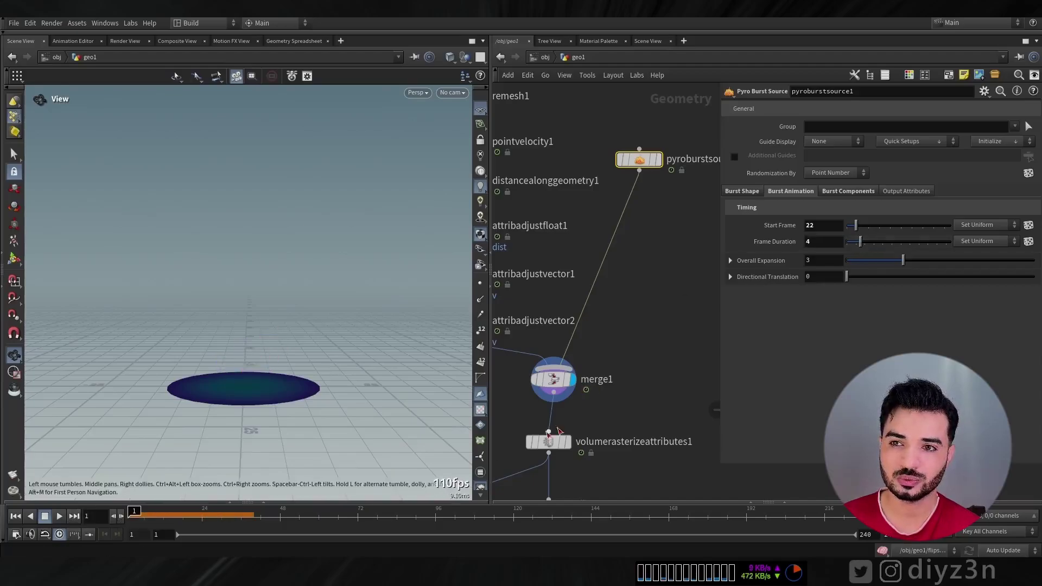
Step: Set the Min Value of the radial dist adjustment in attribadjustfloat1 to 7
middle_click_drag(637, 391, 749, 358)
left_click(567, 289)
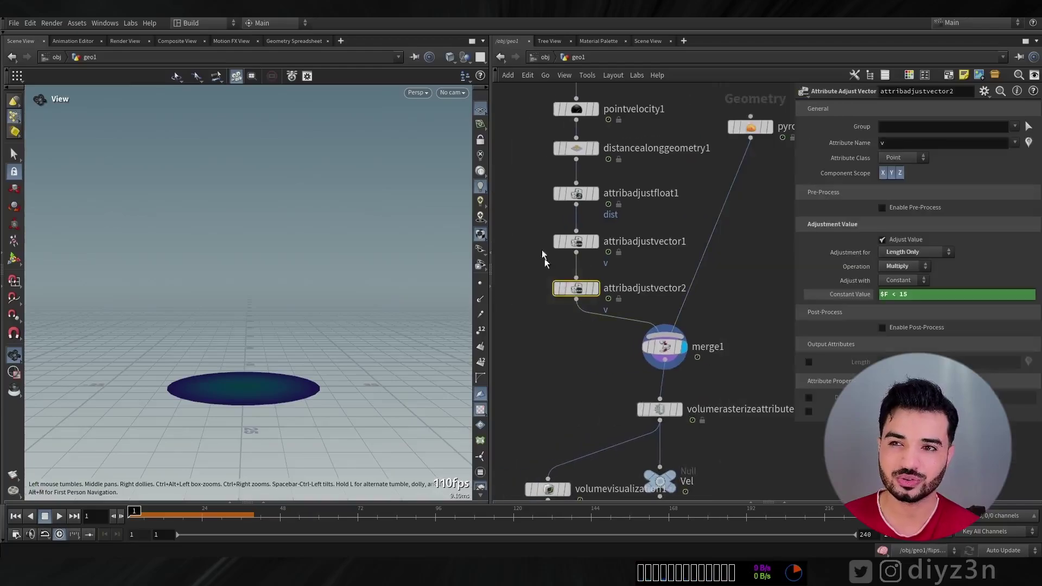
left_click(567, 241)
left_click(570, 194)
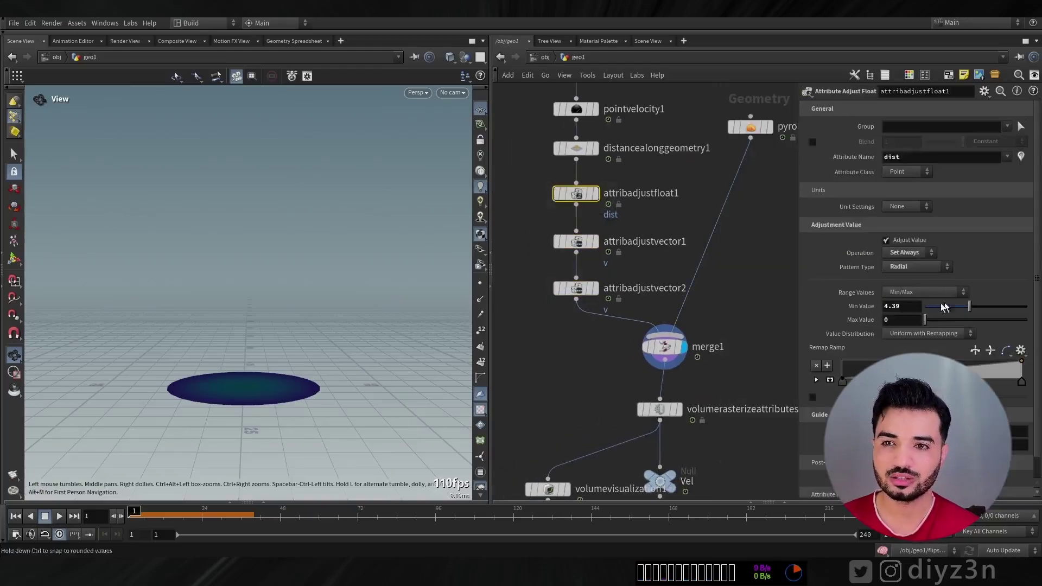
type("5")
key("Return")
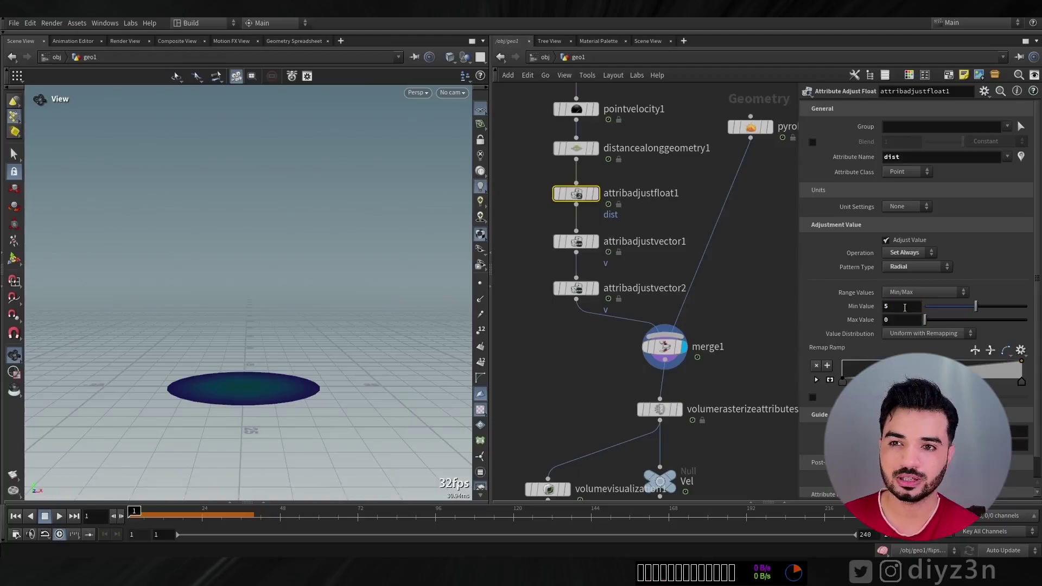
double_click(887, 307)
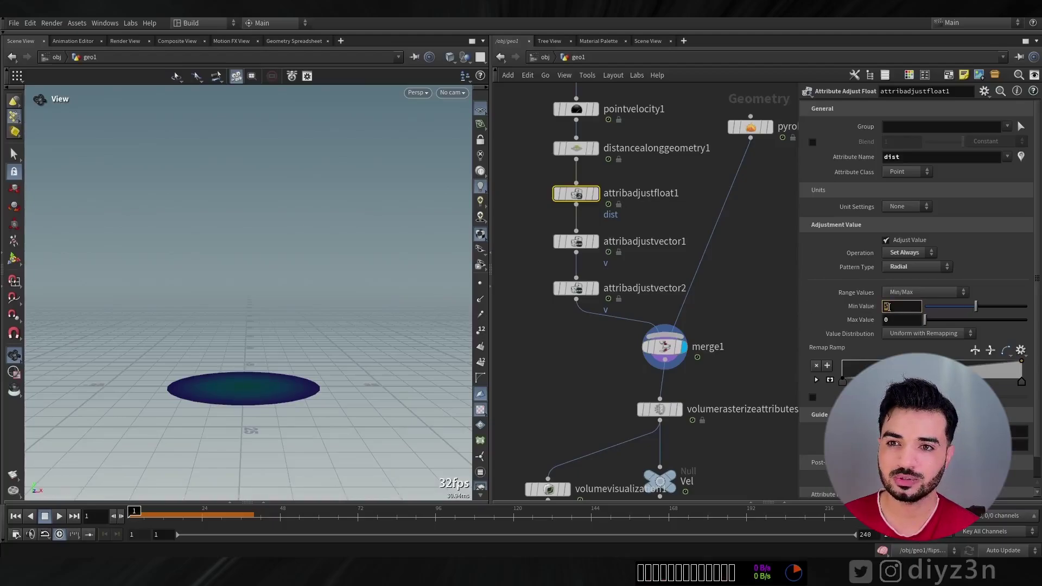
type("7")
key("Return")
Step: Connect flipsolver1's first output to filecache1 and start saving the simulation to disk in the background
middle_click_drag(759, 288, 469, 186)
left_click_drag(581, 264, 658, 204)
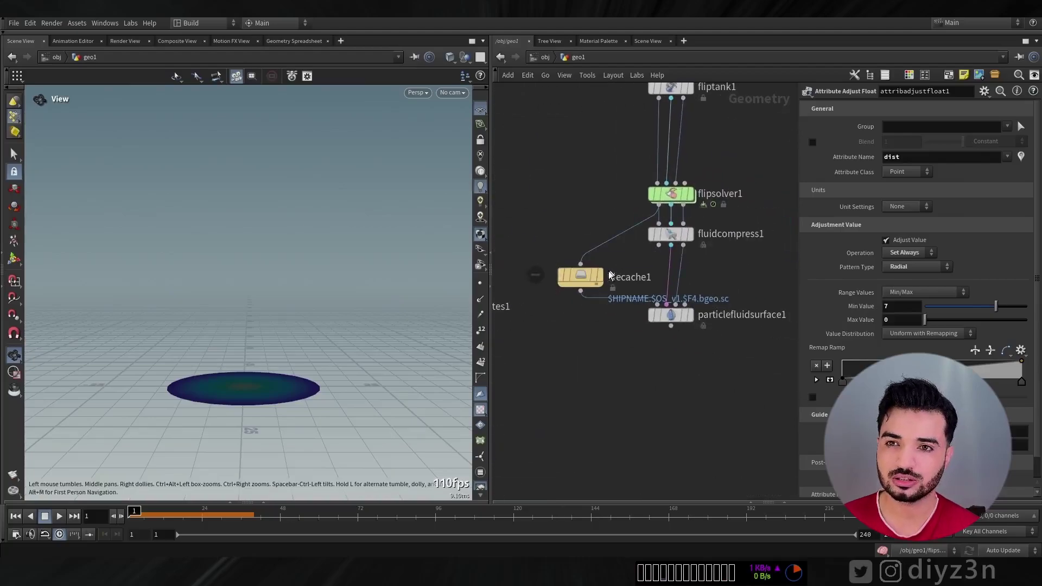
left_click(593, 276)
left_click(912, 216)
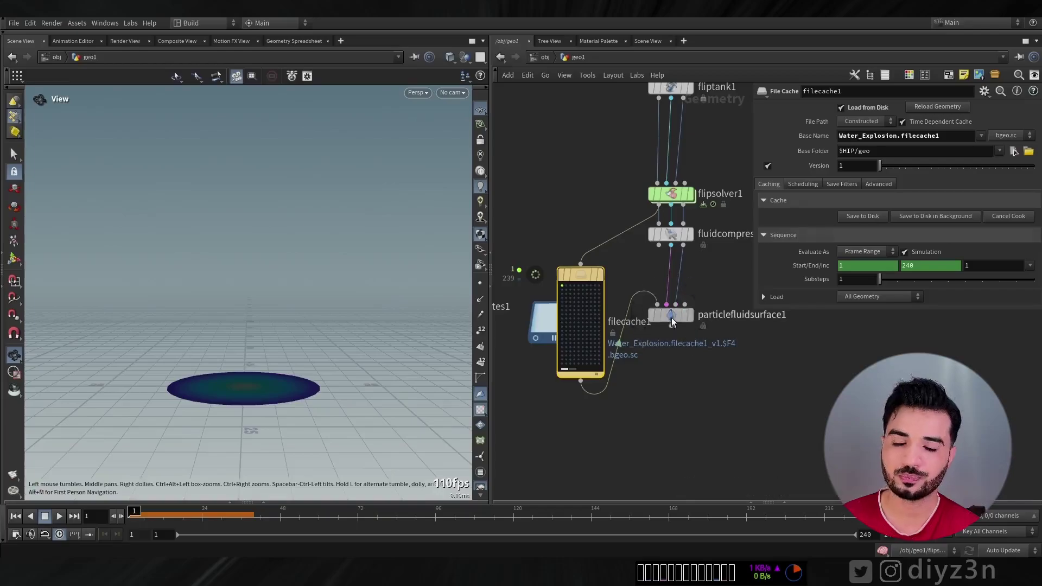
Step: Move particlefluidsurface1 further down the network to clear space, and display filecache1
left_click_drag(672, 317, 677, 440)
middle_click_drag(629, 303, 670, 308)
left_click_drag(625, 282, 608, 288)
left_click(623, 288)
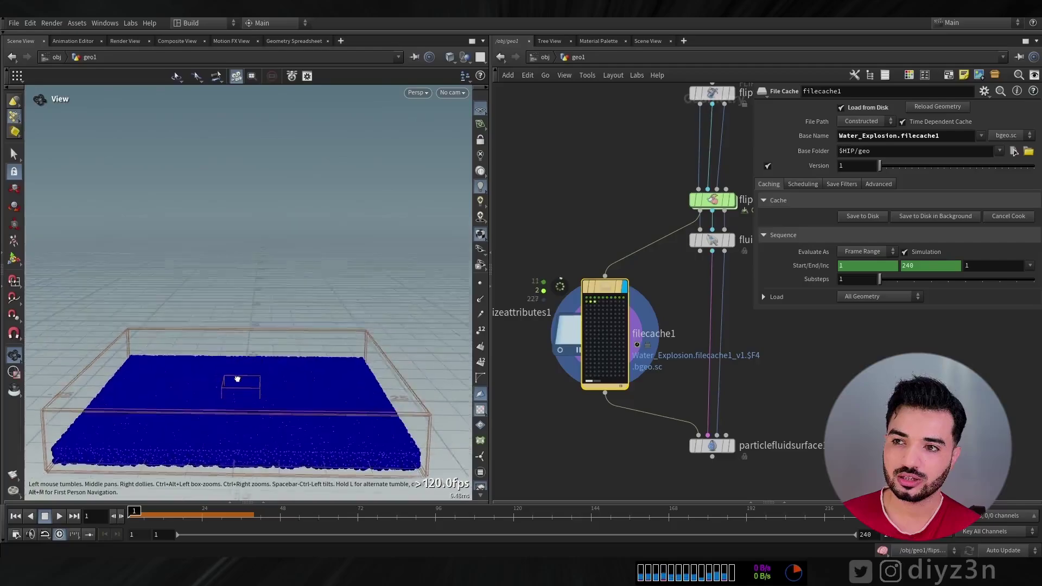
Step: Scrub and play the cached frames to examine the stronger splash as the cache is written, returning to frame 1
left_click(162, 513)
left_click_drag(161, 513, 228, 515)
left_click_drag(293, 282, 298, 314)
scroll(298, 314, "down", 3)
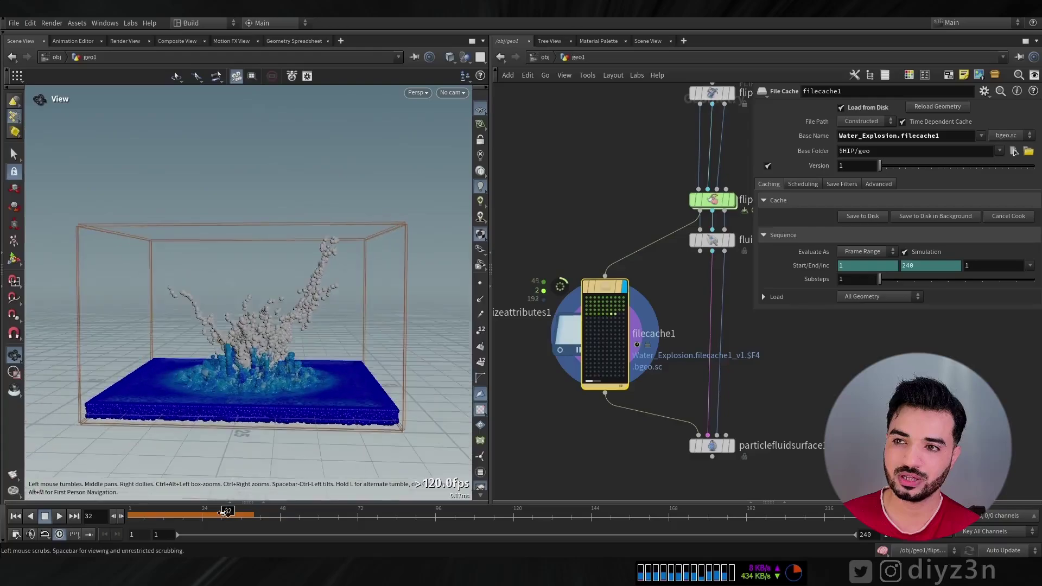
left_click_drag(228, 516, 42, 518)
left_click(58, 516)
left_click(44, 517)
left_click(59, 516)
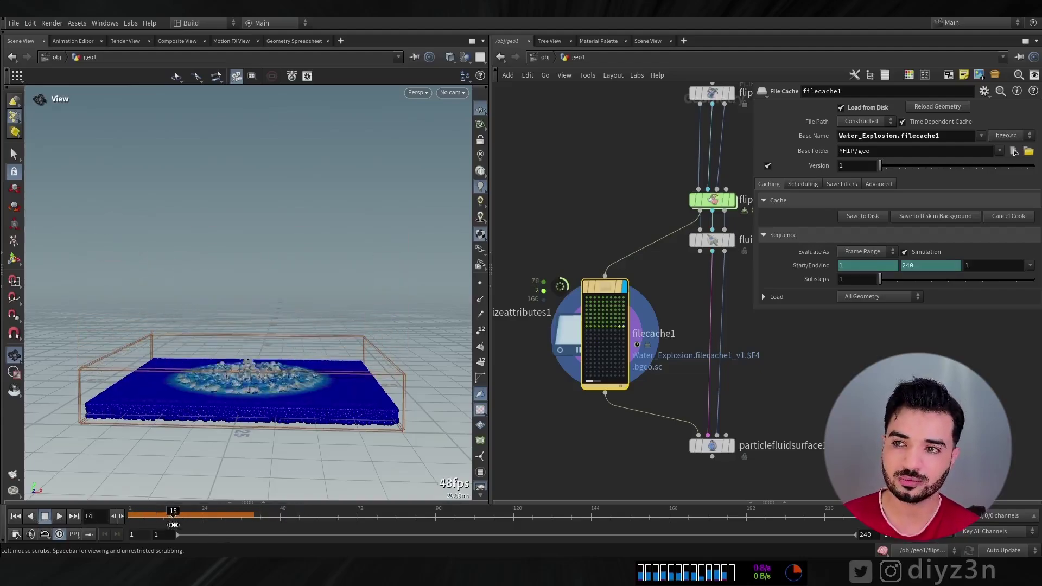
left_click_drag(173, 524, 65, 526)
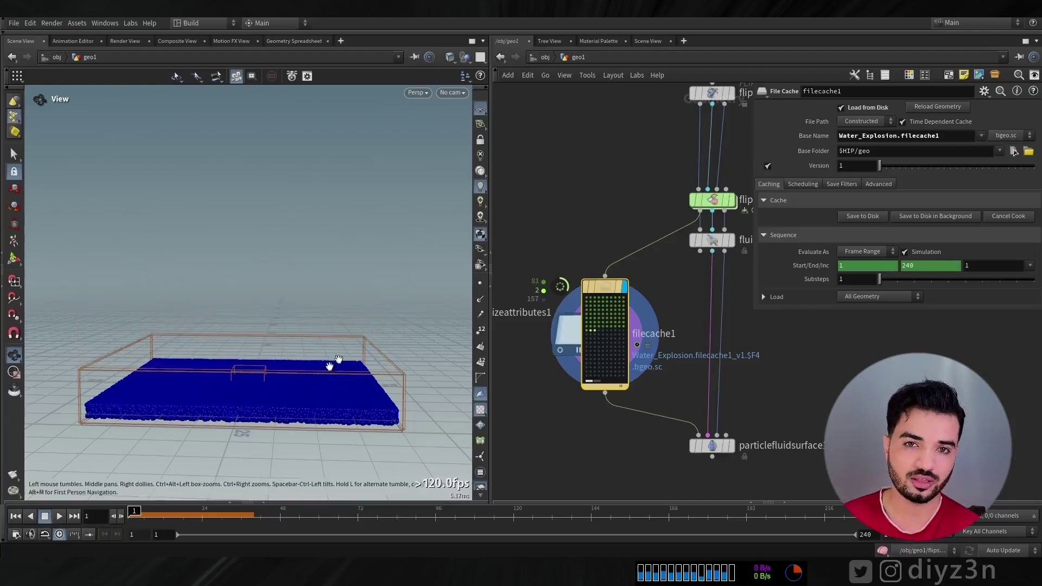
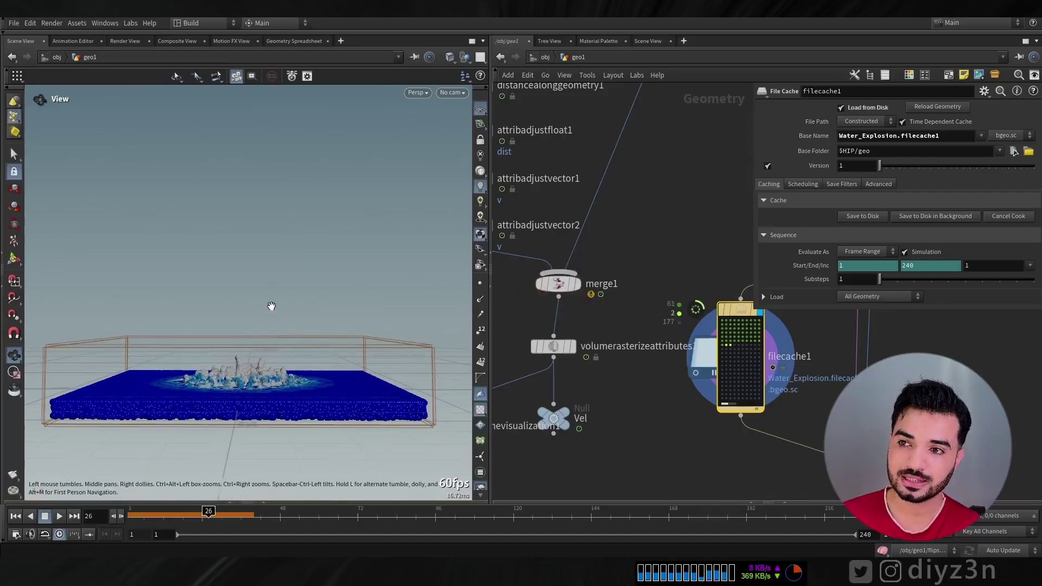
Step: Play the cached splash from the first frame, stop playback and return to frame 1
left_click(15, 517)
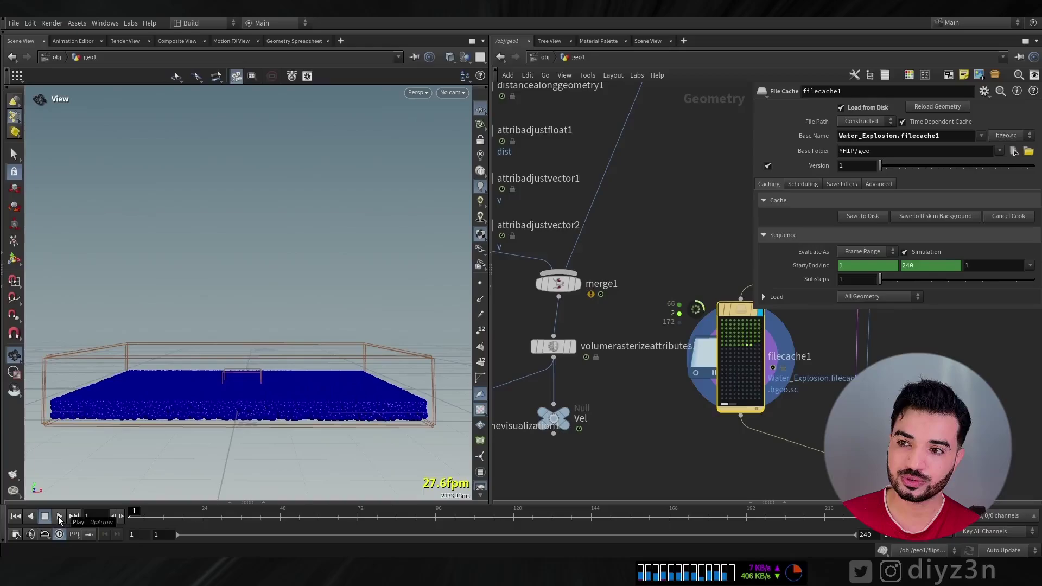
left_click(59, 517)
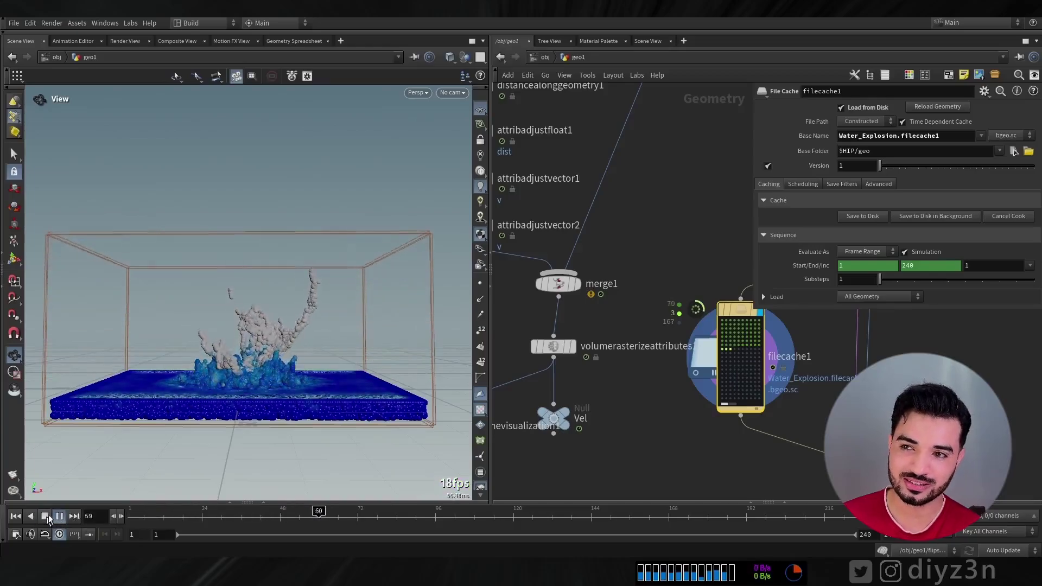
left_click(59, 517)
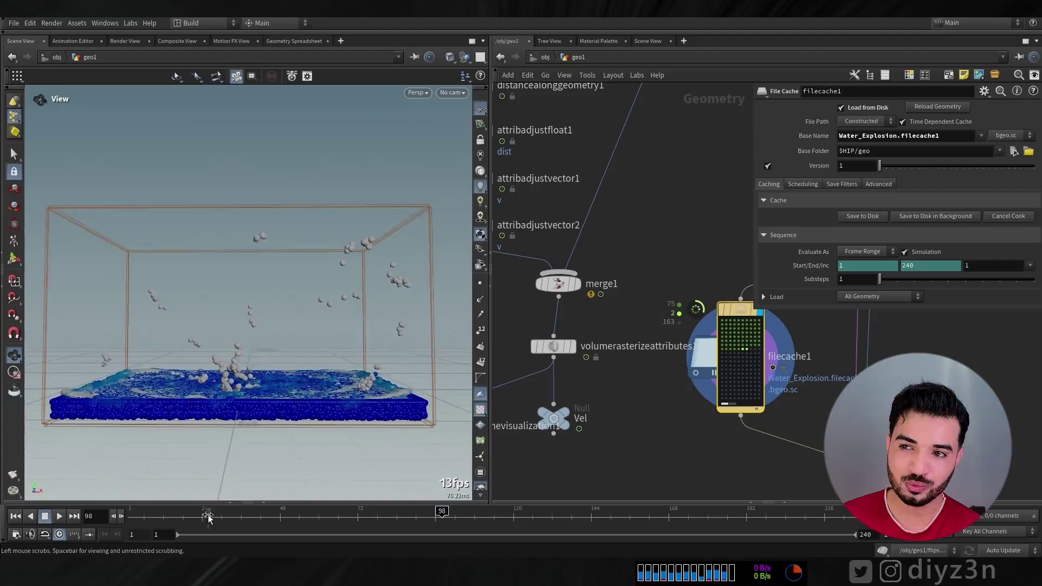
left_click_drag(207, 517, 61, 501)
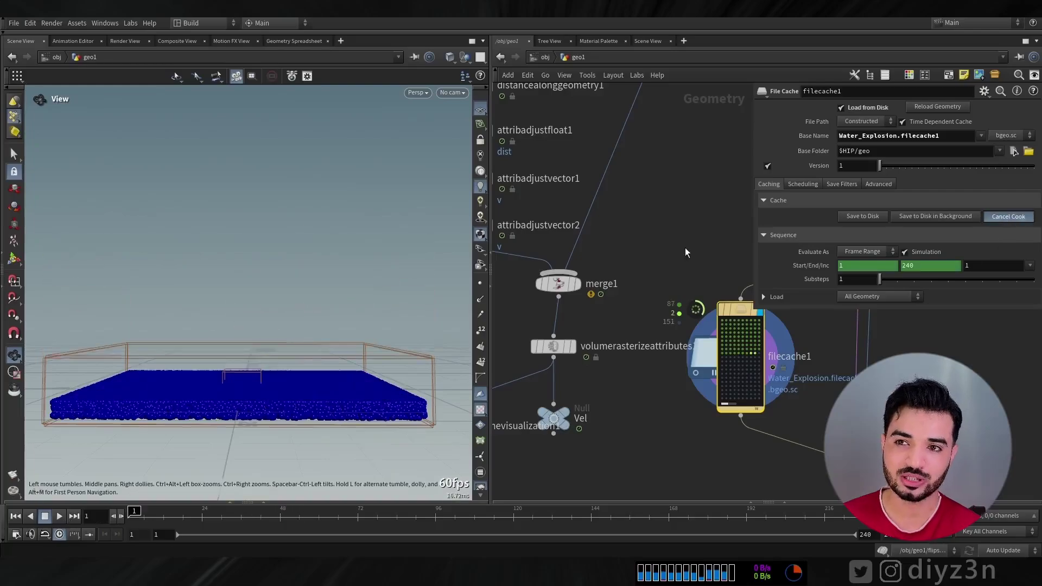
Step: Enable the Particle Separation override on flipsolver1, set it to 0.2, and display the solver
middle_click_drag(721, 264, 624, 298)
middle_click_drag(709, 243, 599, 245)
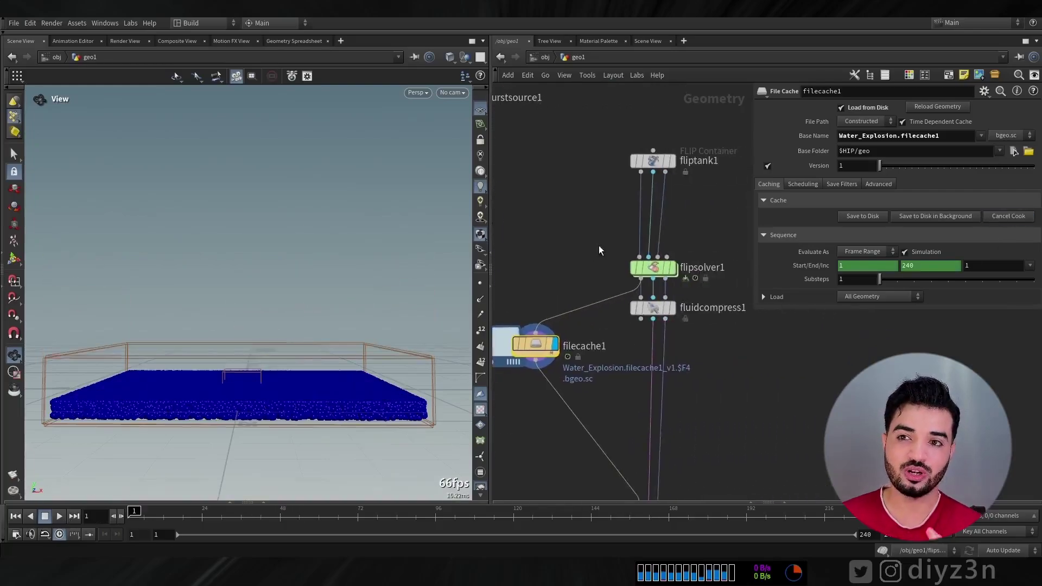
left_click(647, 279)
left_click(653, 161)
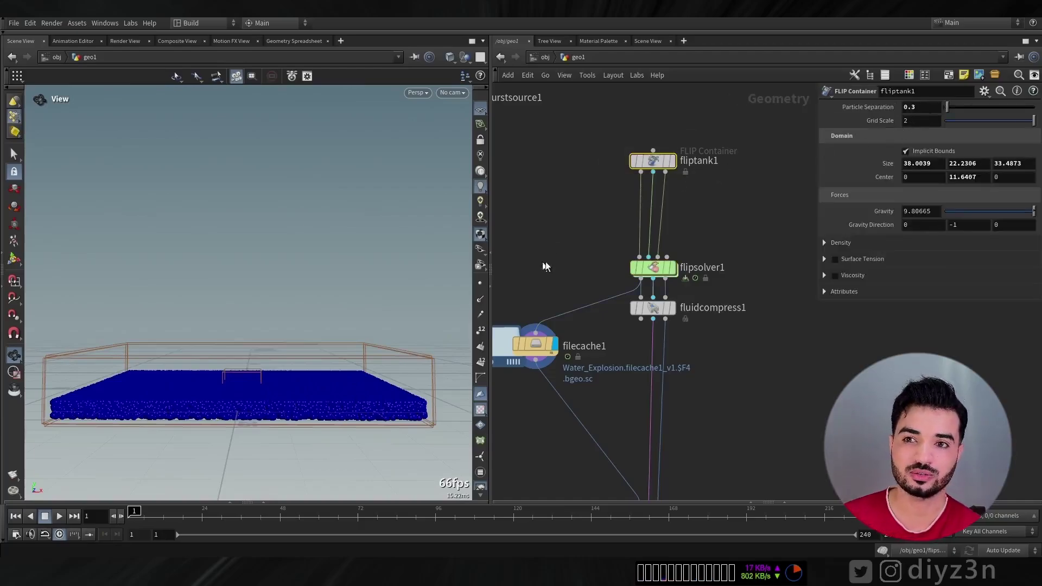
left_click(653, 267)
left_click(811, 169)
mouse_move(655, 274)
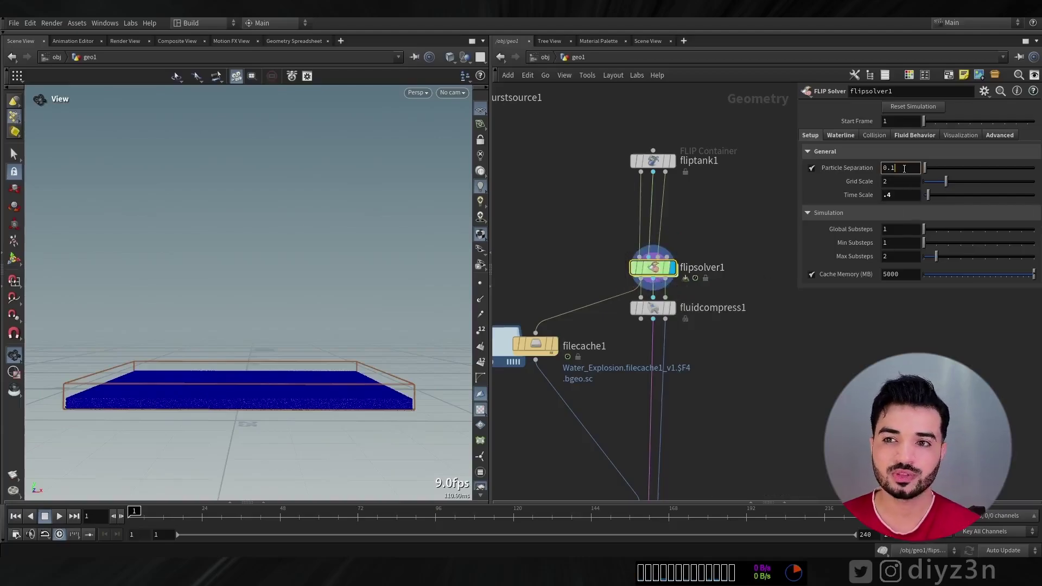
key("BackSpace")
type("2")
key("Return")
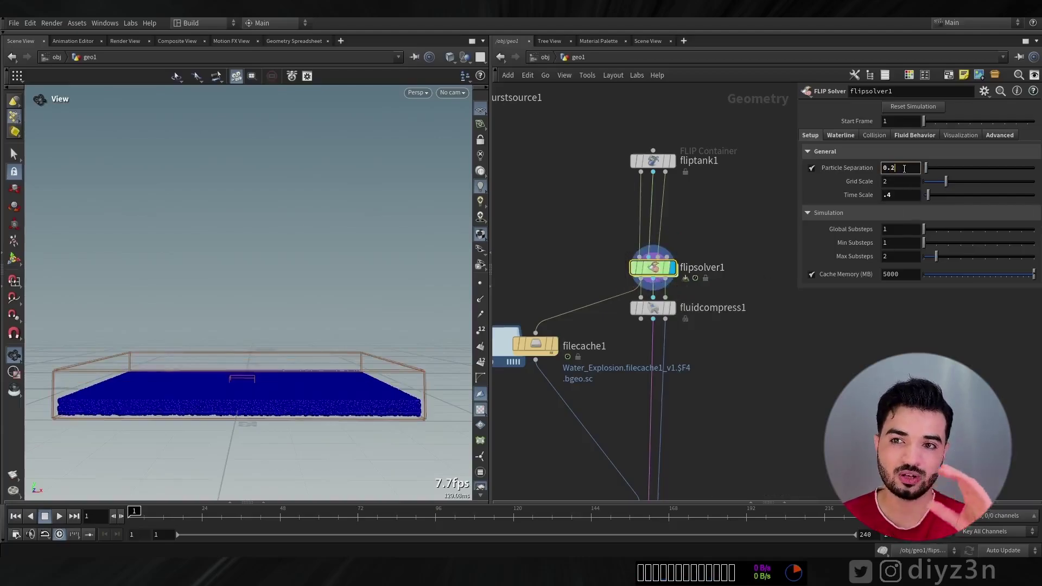
Step: Save the higher-resolution simulation to disk in the background with filecache1
left_click(534, 345)
left_click(921, 216)
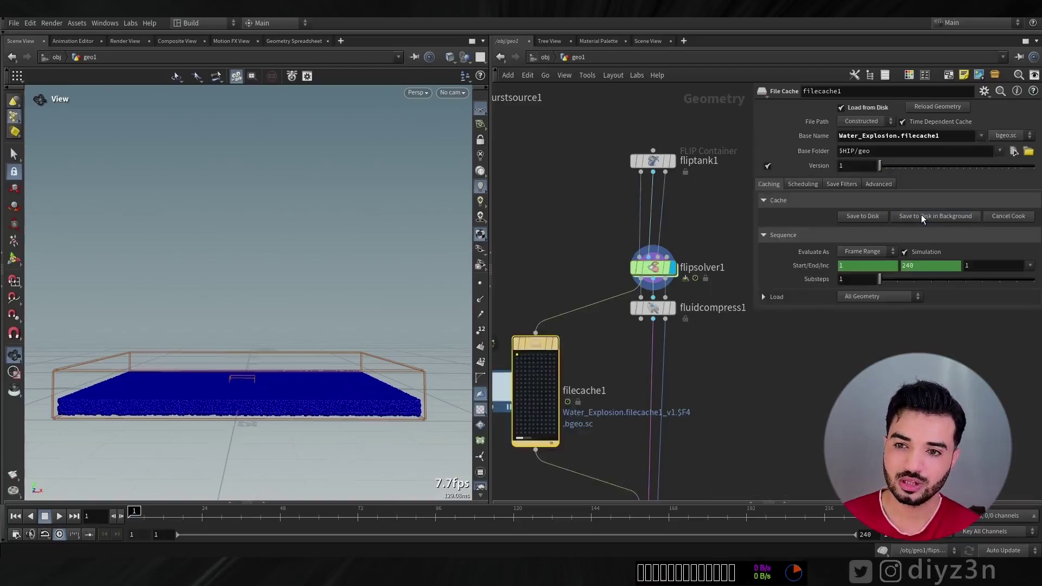
middle_click_drag(570, 279, 627, 223)
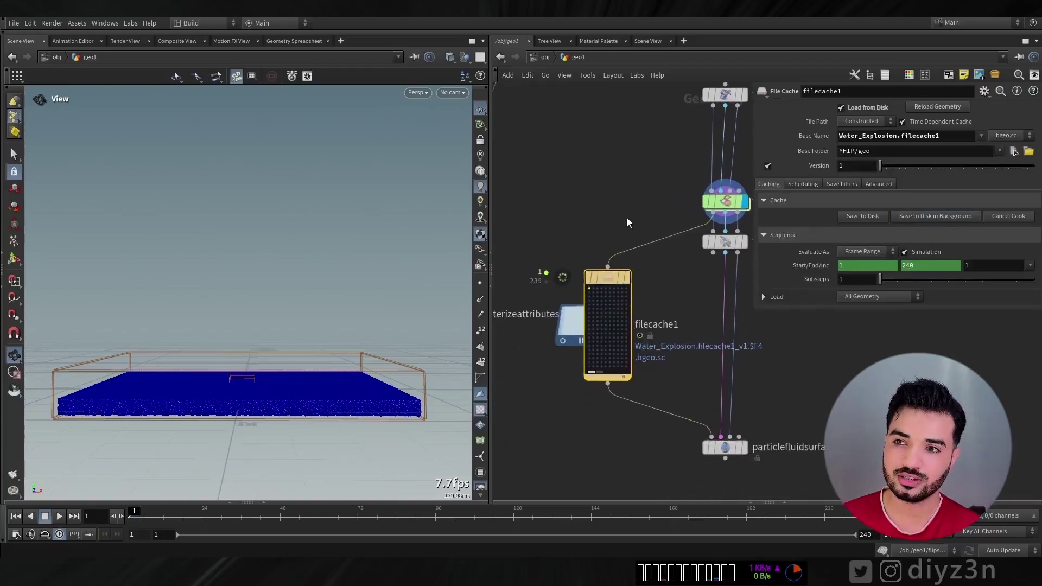
Step: Render a viewport flipbook of the cached simulation, stop it around frame 157 and play back the captured frames
left_click(13, 475)
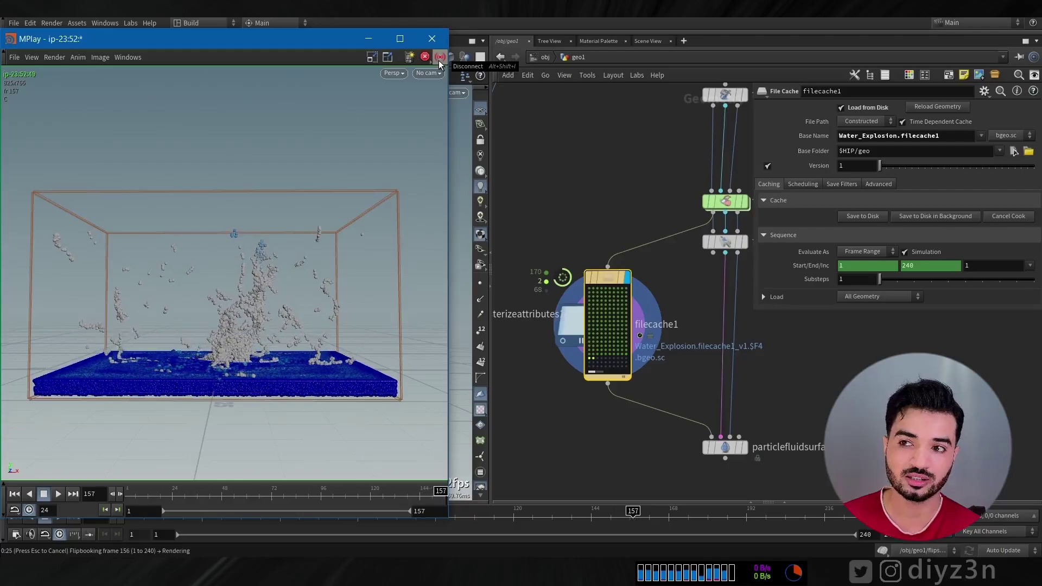
left_click(439, 61)
left_click(58, 494)
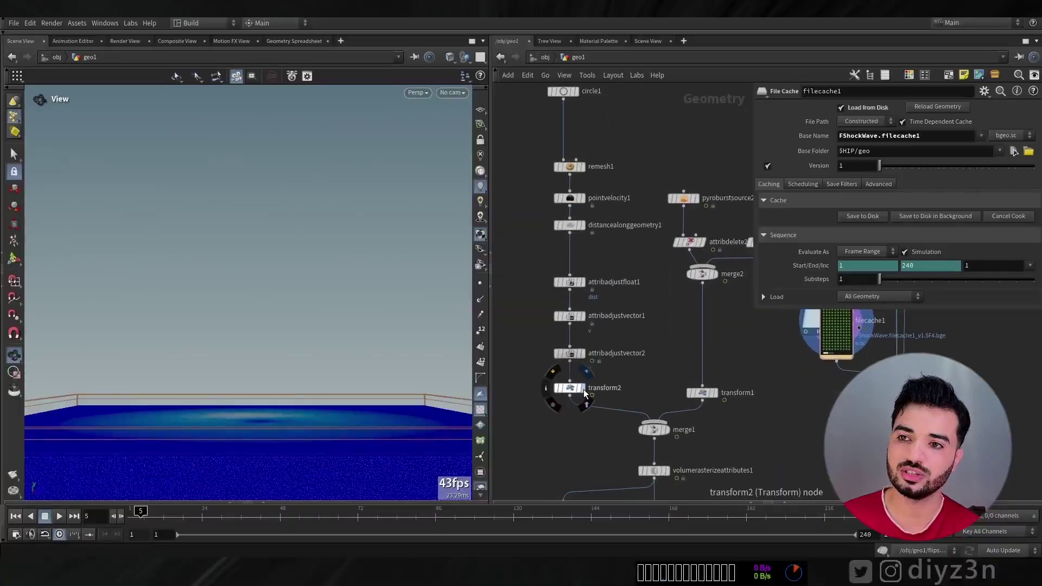
Step: Display transform2 in the FShockWave network and scrub the early frames to examine the disc's velocity vectors
left_click(584, 389)
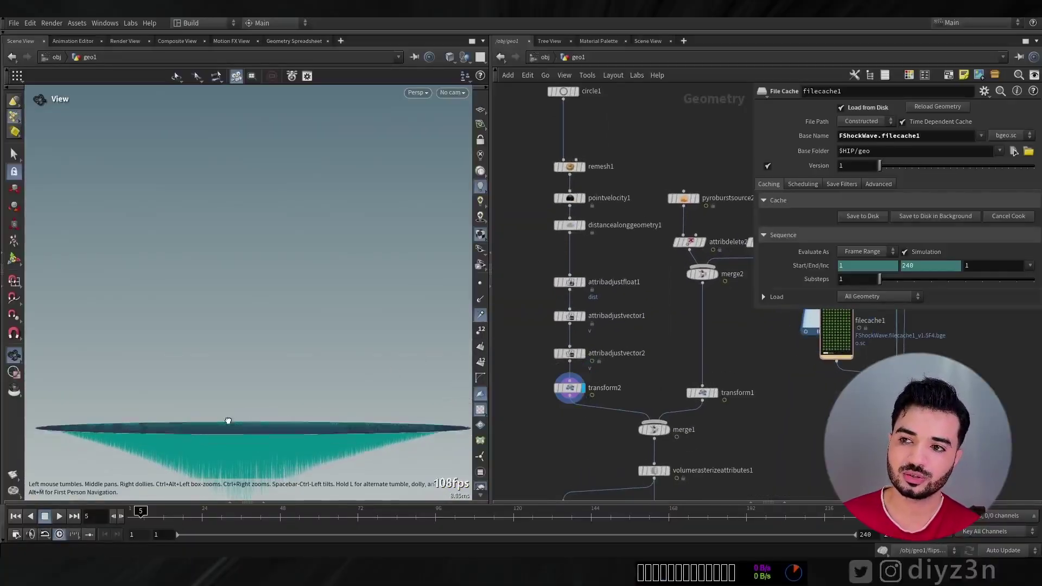
left_click(182, 511)
left_click_drag(185, 511, 140, 511)
Step: Display attribdelete2, scrub to about frame 60, and display attribdelete1 to examine the burst and trail sources
middle_click_drag(727, 281, 654, 309)
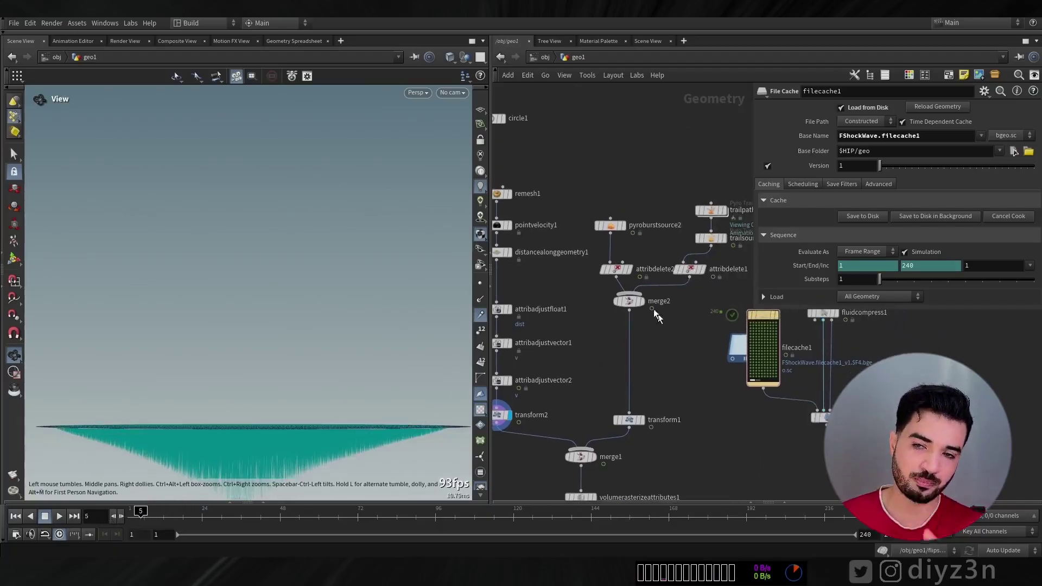
left_click(632, 273)
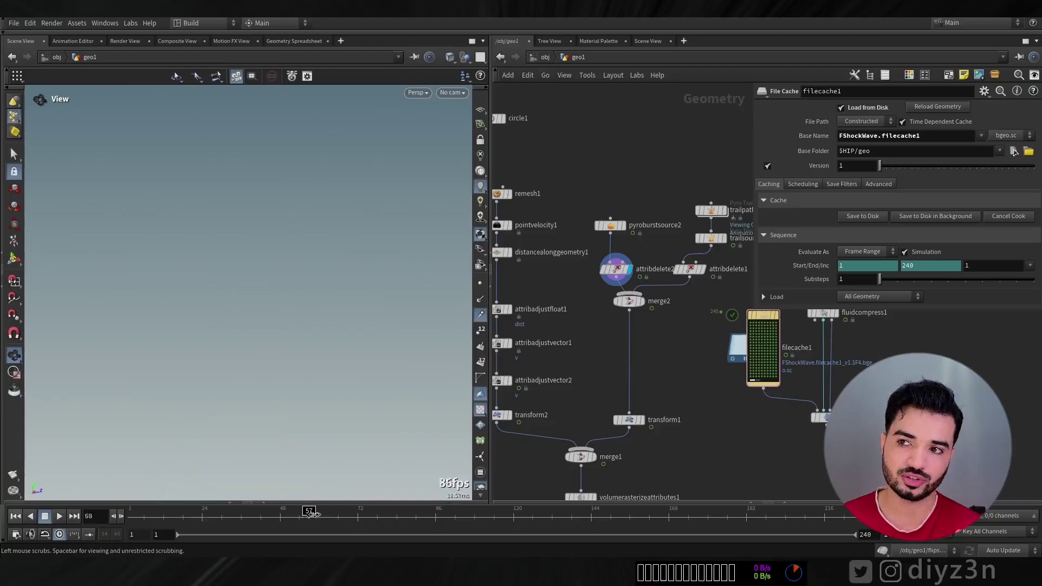
left_click_drag(292, 518, 319, 518)
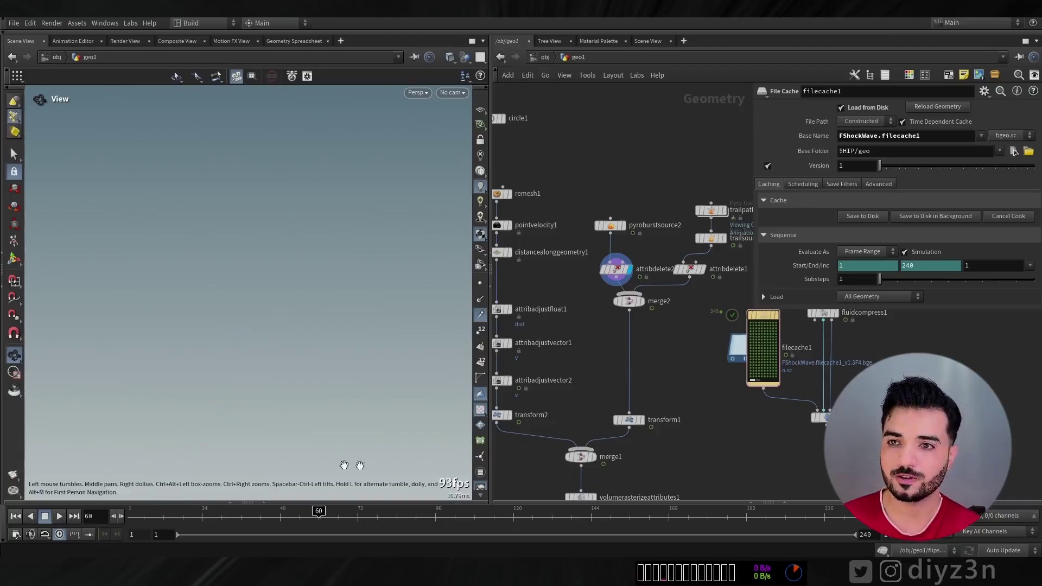
left_click(700, 274)
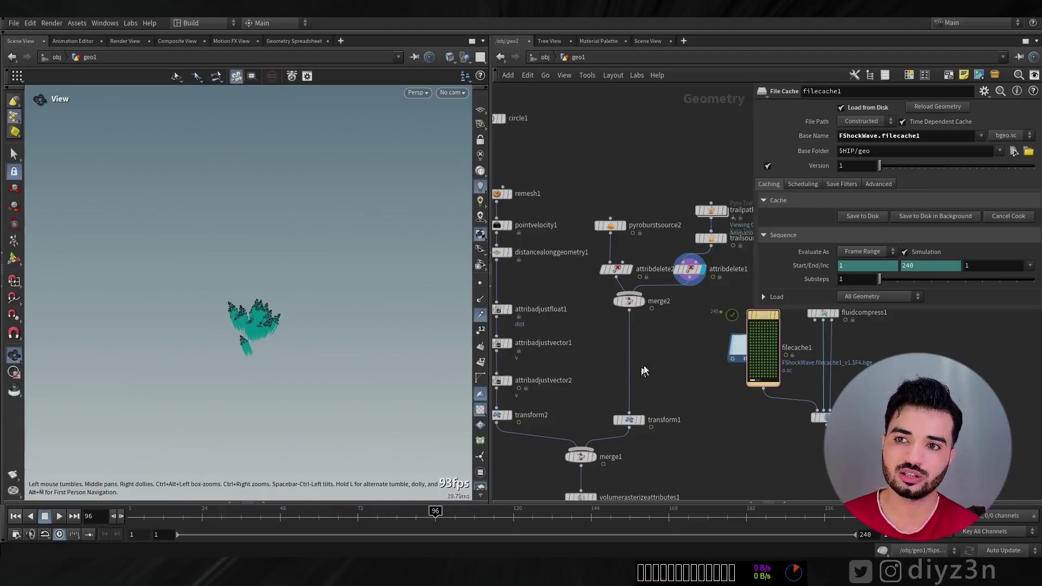
Step: Examine the network from the trail and burst sources through merge1 and the volume rasterization to the FLIP nodes
middle_click_drag(644, 371, 567, 415)
scroll(568, 415, "up", 3)
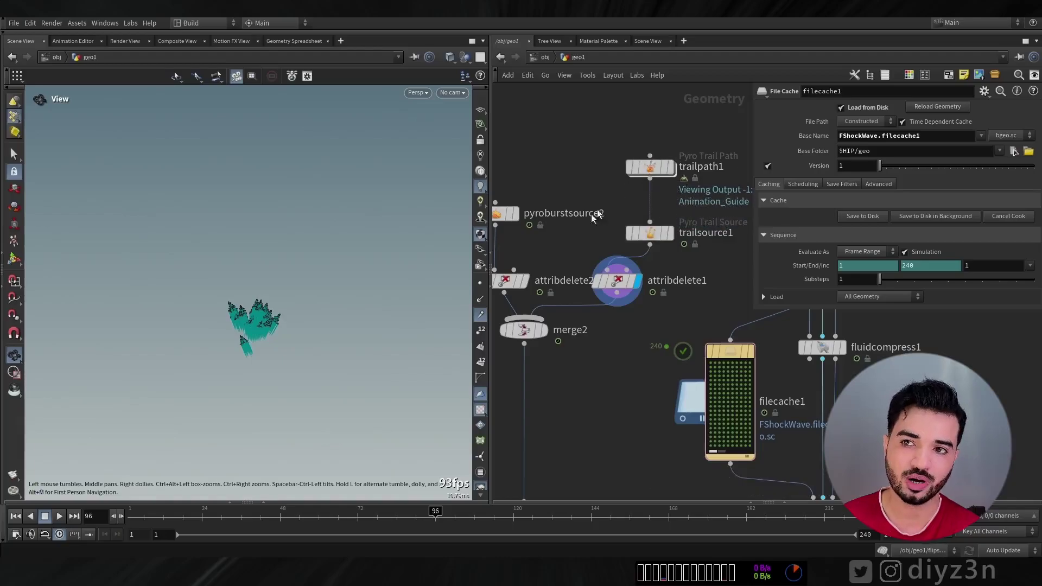
middle_click_drag(588, 229, 622, 170)
scroll(620, 186, "down", 3)
middle_click_drag(587, 402, 661, 301)
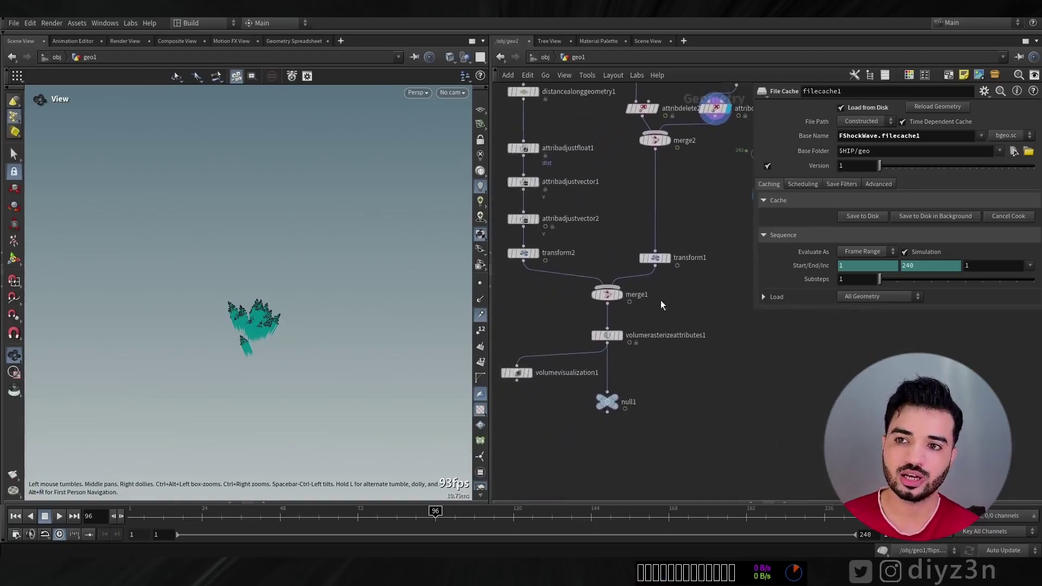
middle_click_drag(704, 368, 548, 468)
middle_click_drag(717, 263, 666, 309)
scroll(669, 275, "up", 3)
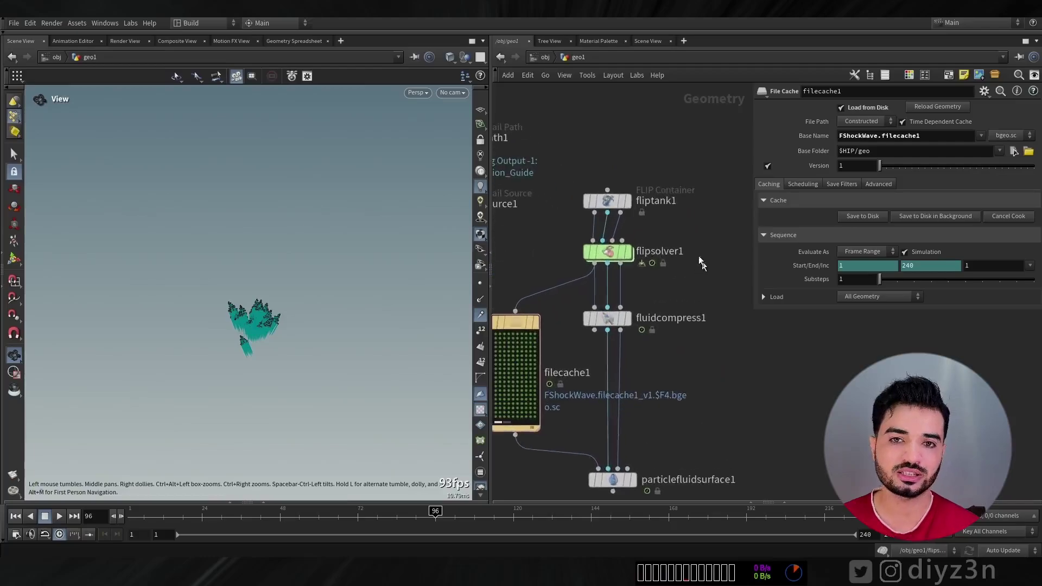
Step: Examine fliptank1 and review flipsolver1's Setup, Waterline, Collision, Fluid Behavior and Advanced settings
left_click(599, 202)
left_click(598, 255)
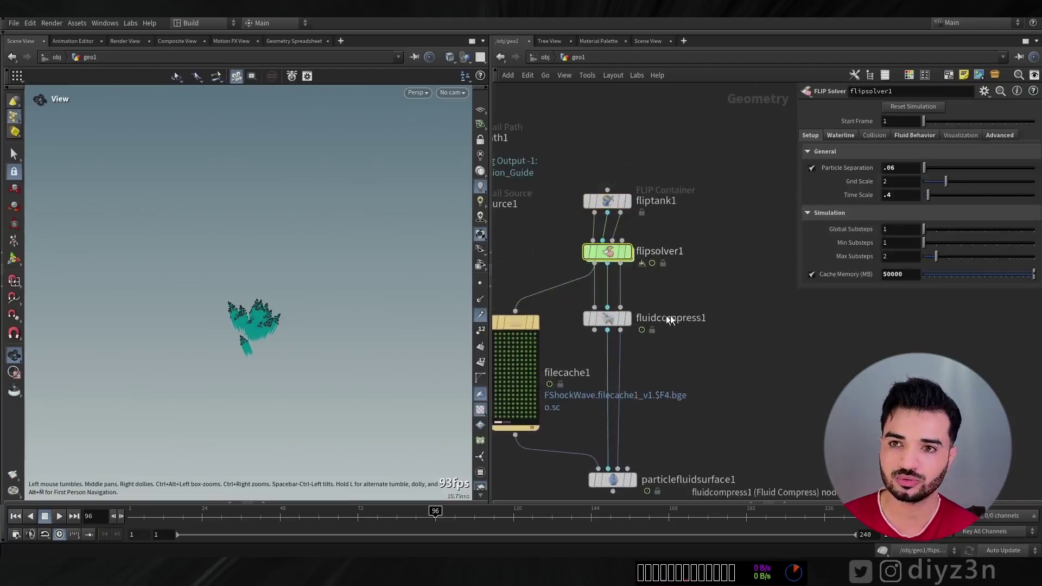
left_click(841, 135)
left_click(875, 135)
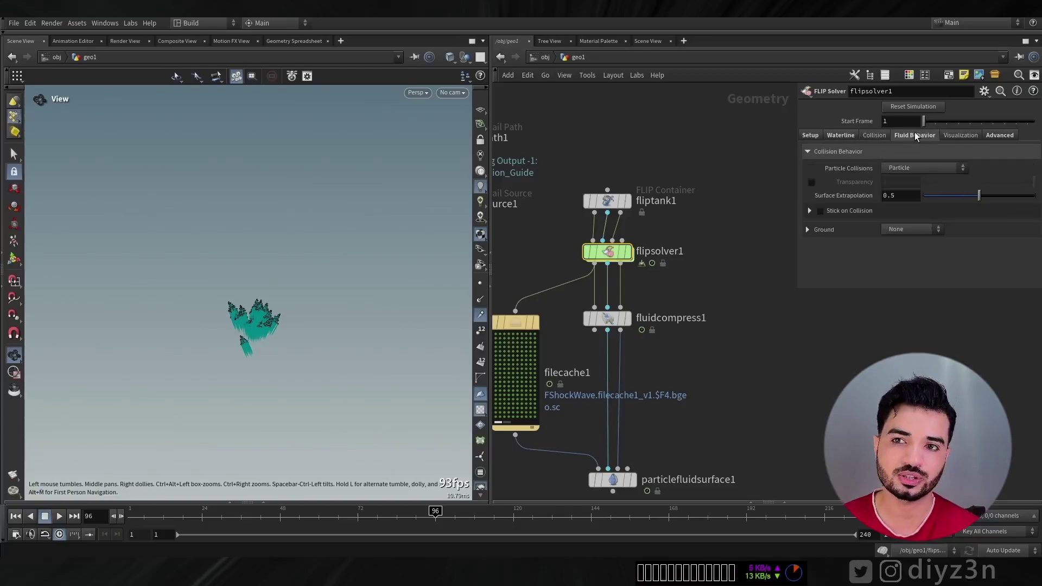
left_click(915, 135)
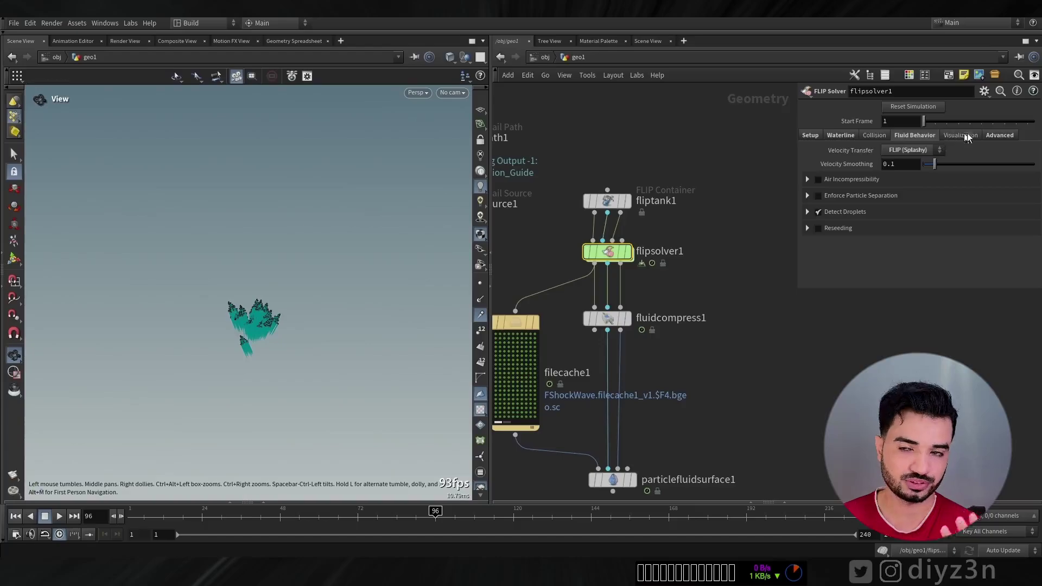
left_click(995, 136)
middle_click_drag(708, 307, 744, 256)
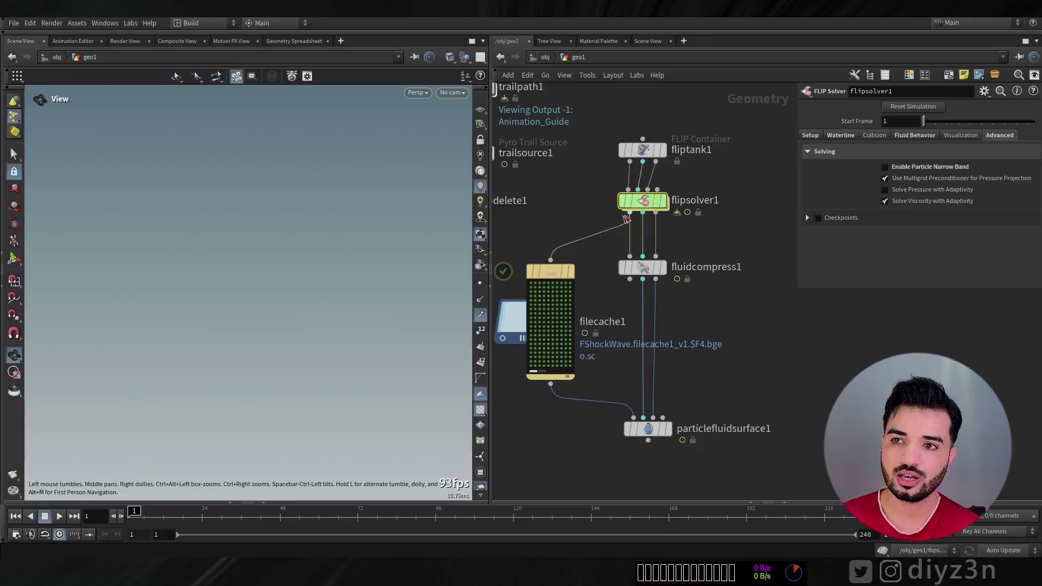
Step: Inside flipsolver1's FORCES network, examine popadvectbyvolumes1, popgroup1's bounding box and popforce1's noise settings
double_click(643, 202)
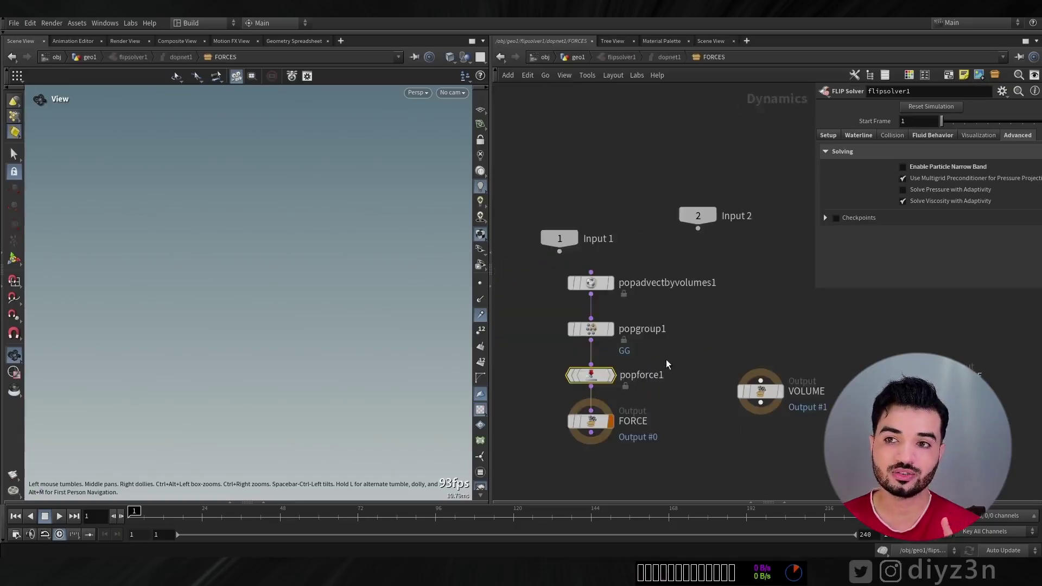
left_click(613, 286)
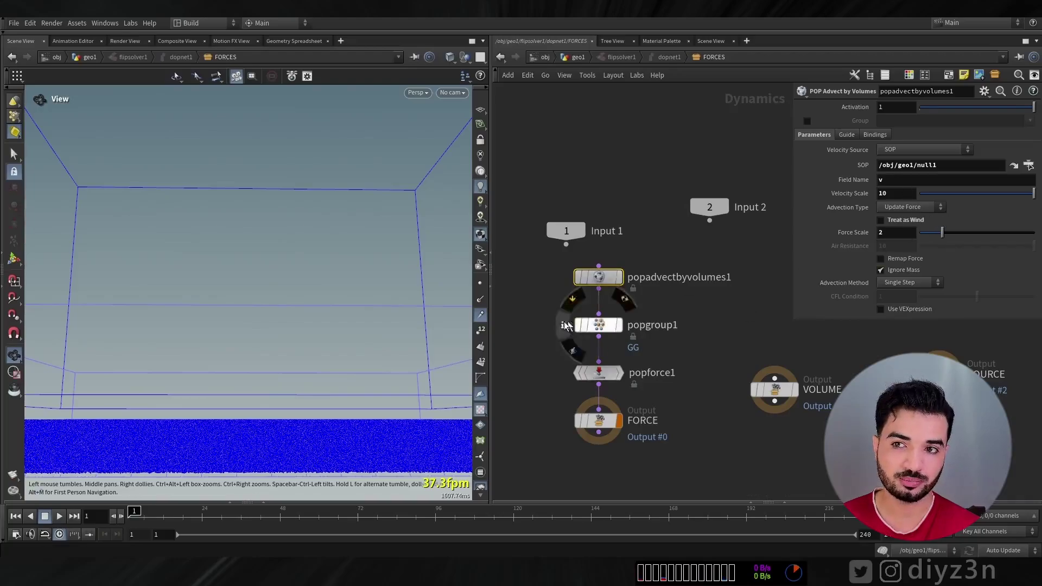
left_click(597, 325)
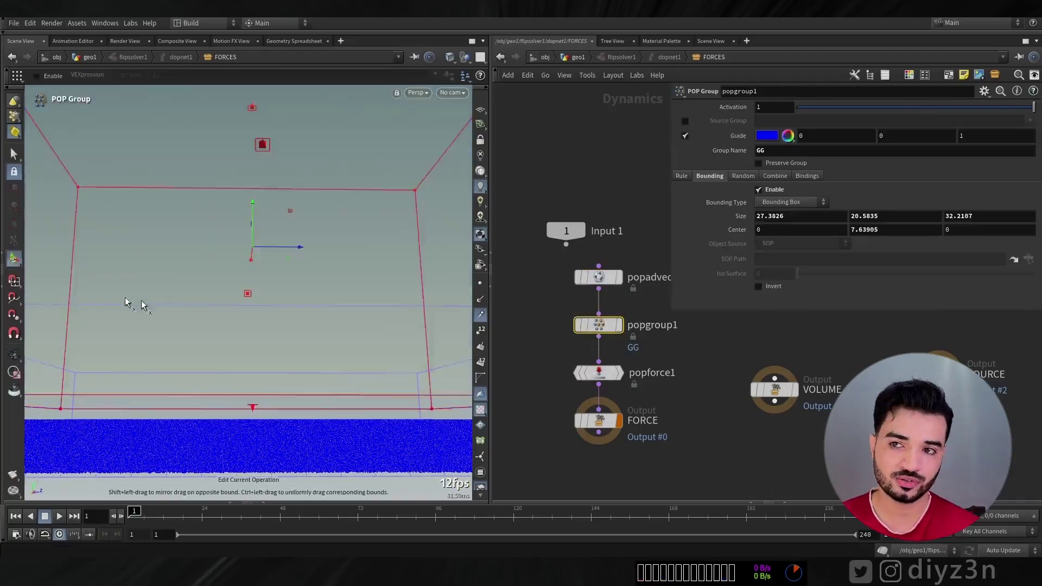
right_click_drag(129, 302, 167, 316, "alt")
left_click_drag(168, 316, 239, 321, "alt")
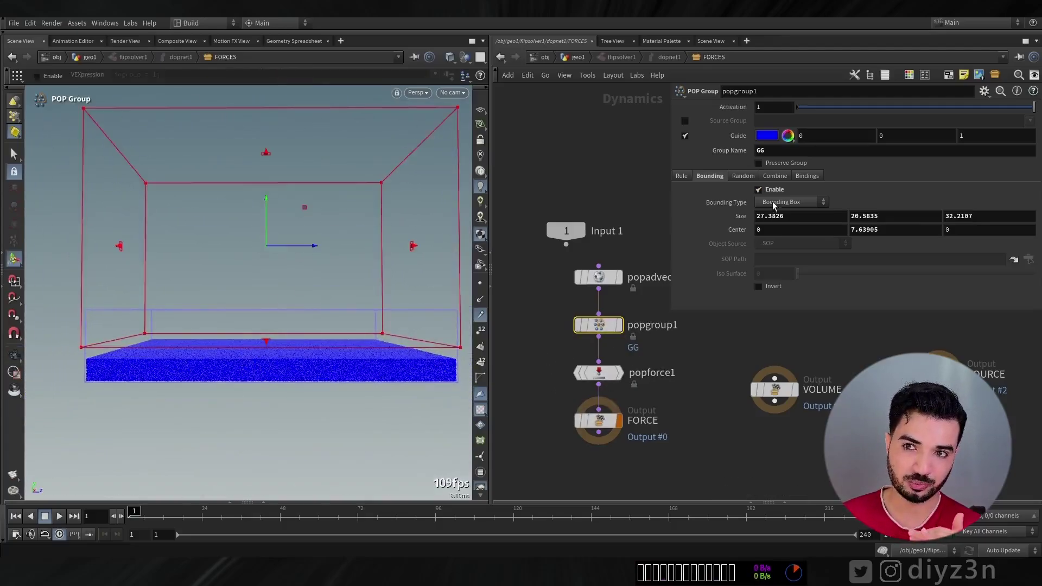
left_click(599, 372)
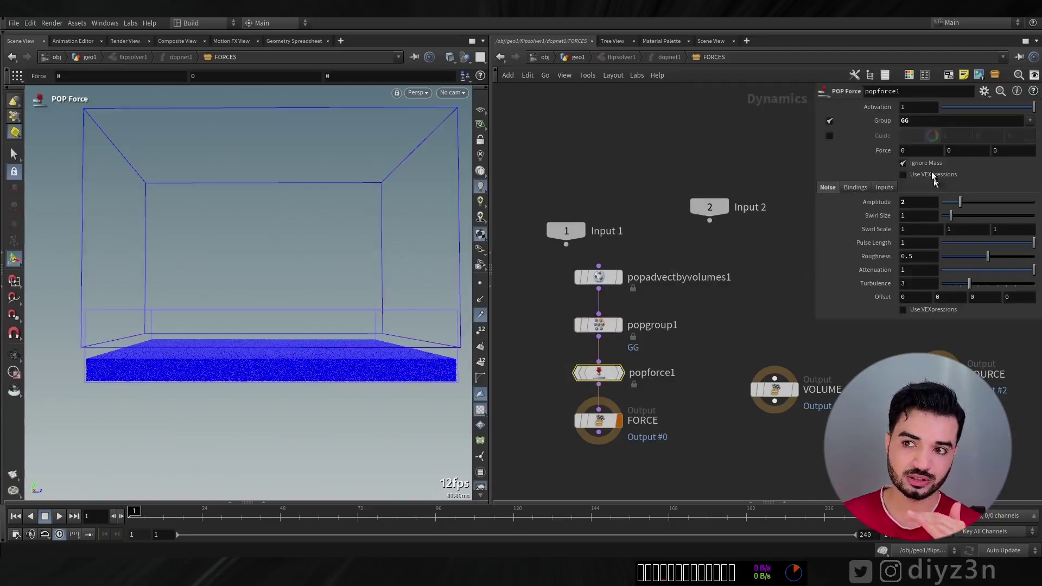
Step: Return to geo1, display filecache1 and go to frame 61 to examine the cached water burst
left_click(583, 59)
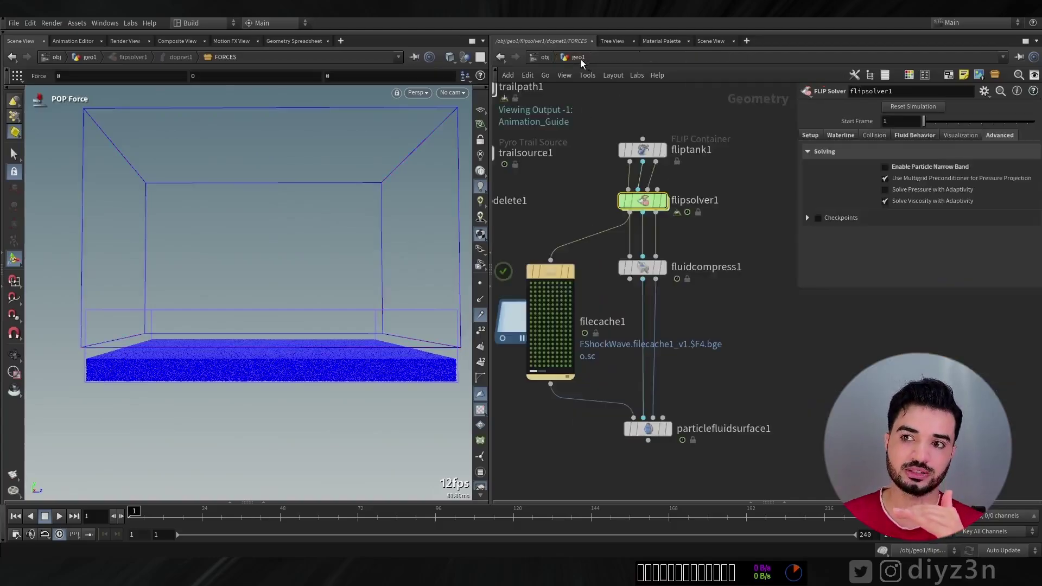
left_click(573, 270)
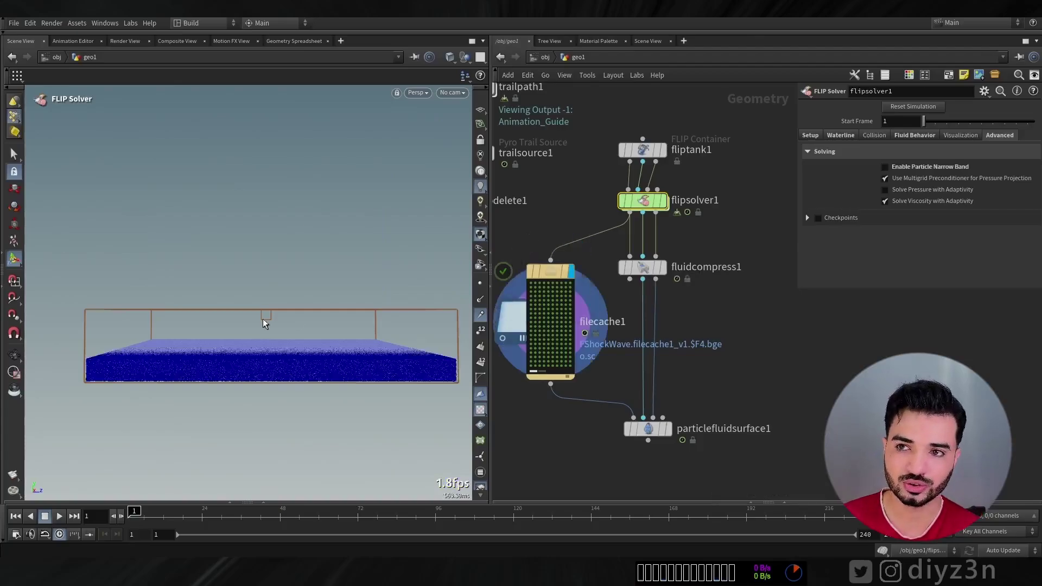
middle_click_drag(282, 260, 267, 286)
right_click_drag(267, 286, 263, 316)
left_click_drag(263, 317, 282, 432)
left_click(322, 513)
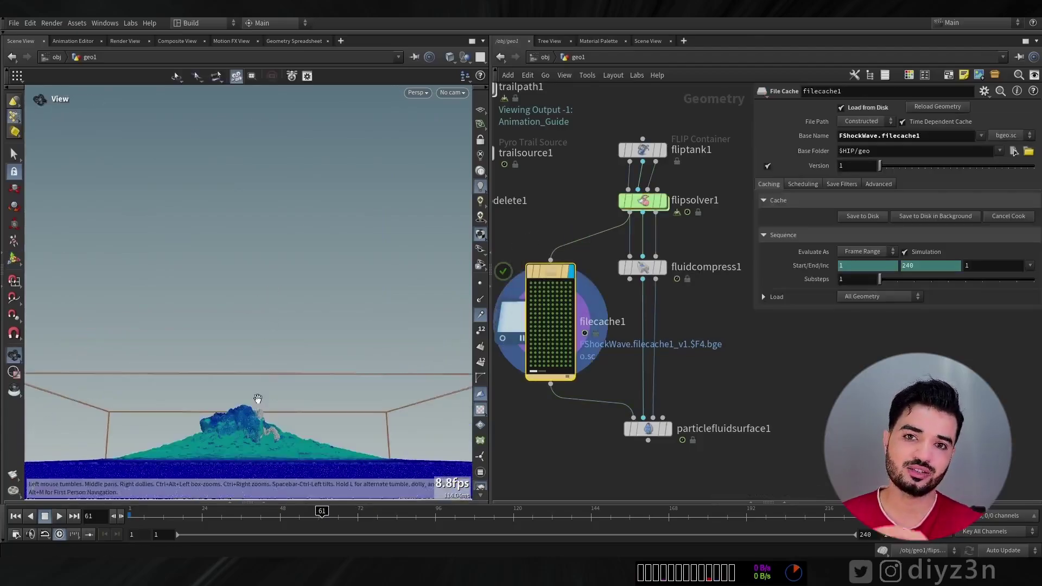
mouse_move(273, 396)
middle_mouse_down()
mouse_move(271, 405)
mouse_move(270, 392)
middle_mouse_up()
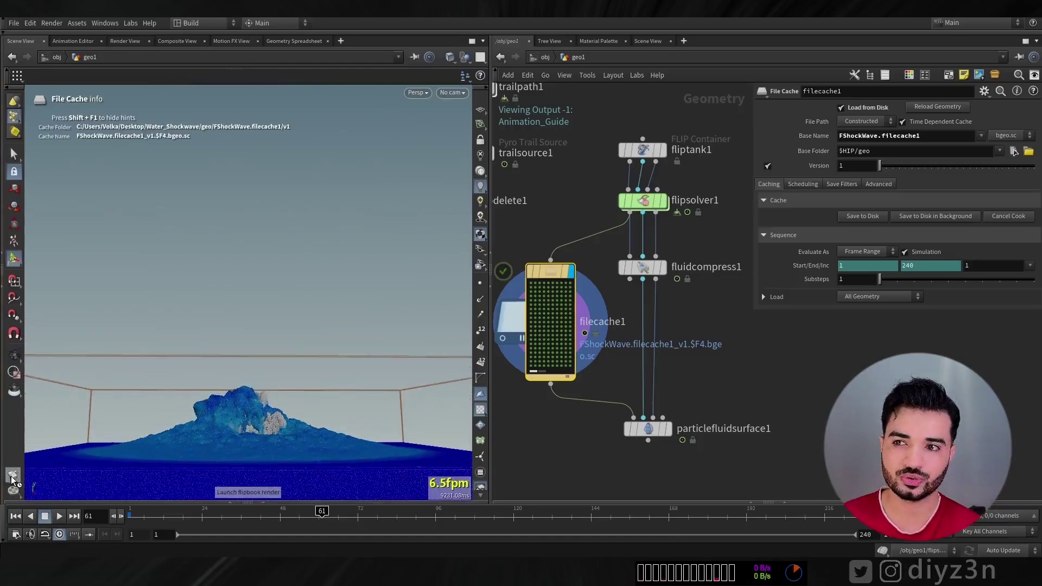
key("ctrl+Up")
left_click(74, 494)
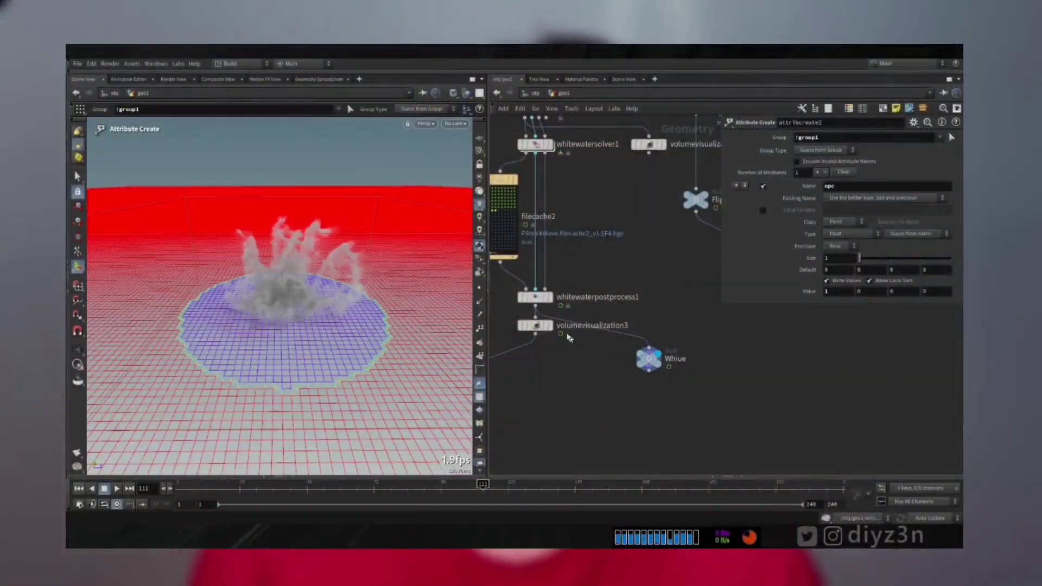
Step: Inspect whitewaterpostprocess1, and move the three SOP Import nodes in the stage network aside from the render chain
left_click(535, 297)
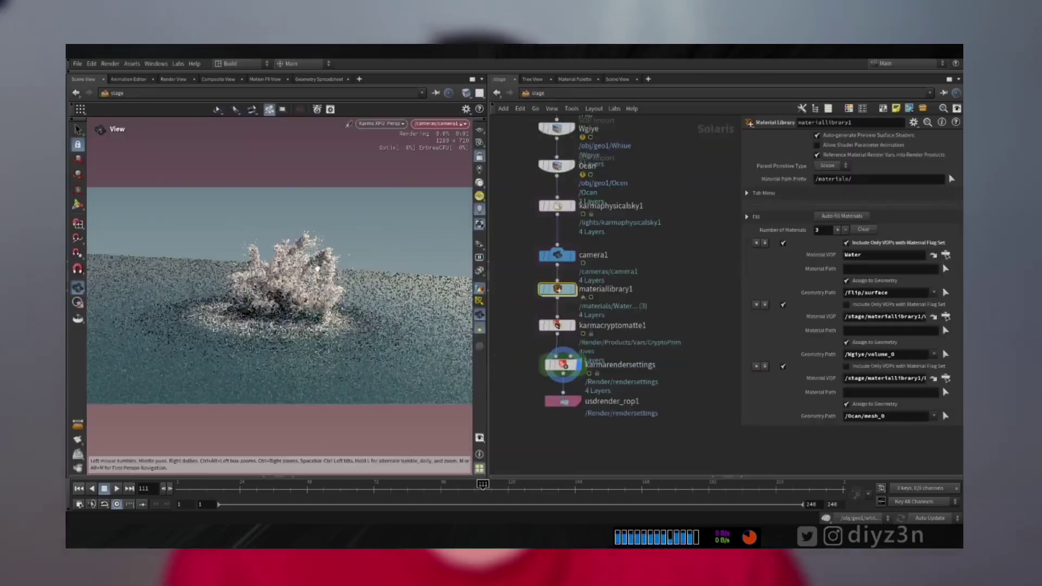
middle_click_drag(709, 193, 709, 277)
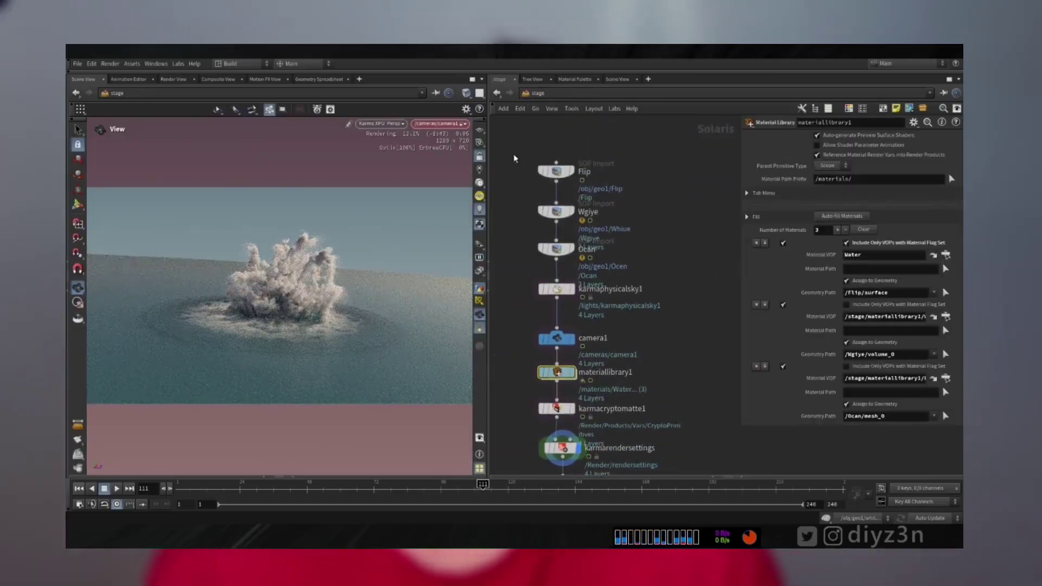
left_click_drag(514, 158, 663, 254)
left_click(624, 212)
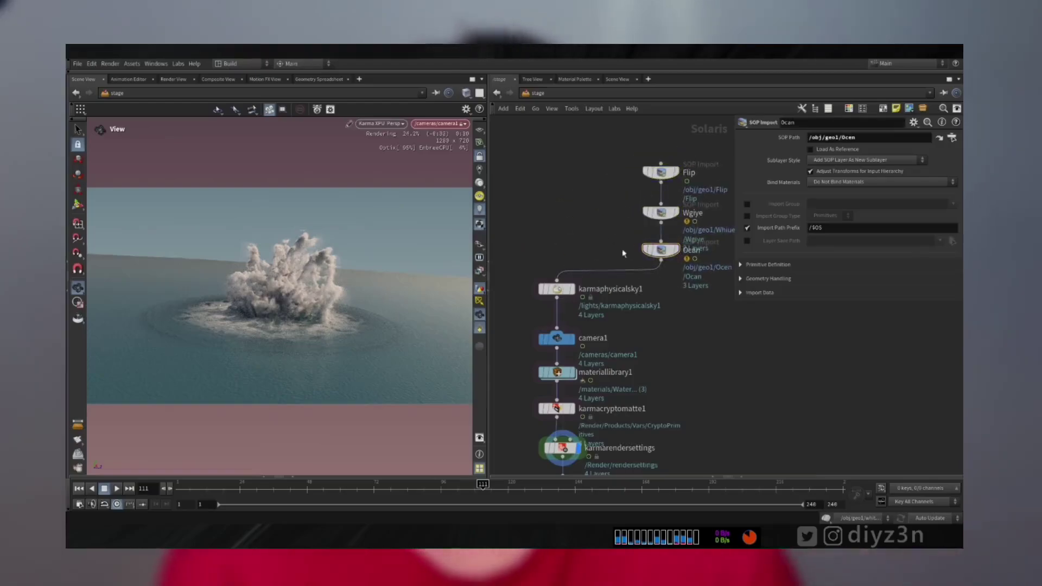
middle_click_drag(622, 247, 621, 169)
Step: Open the Water material in materiallibrary1 and examine its mtlxstandard_surface and usdprimvarreader1 settings
double_click(558, 297)
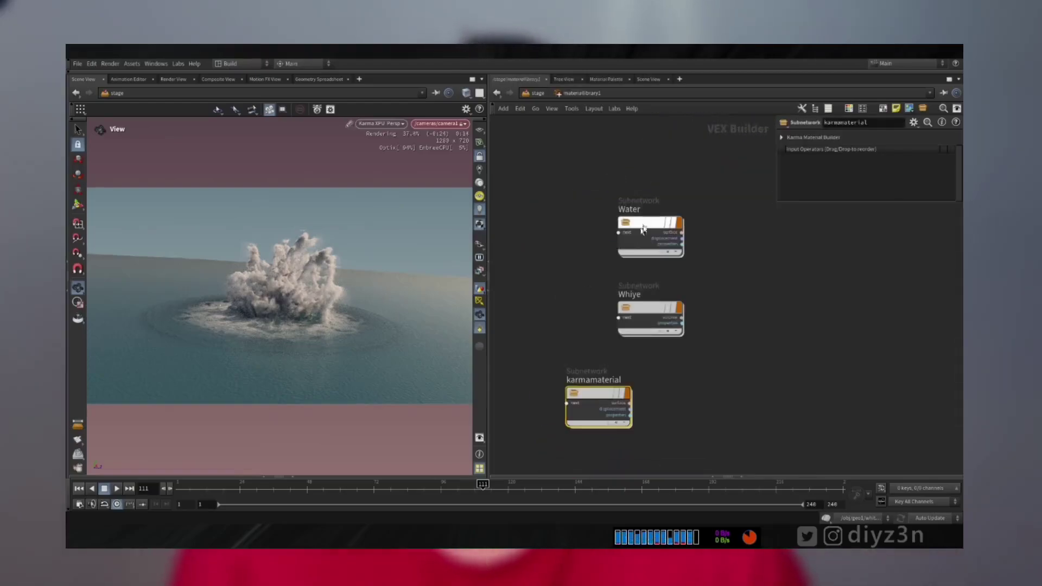
double_click(644, 228)
left_click(745, 204)
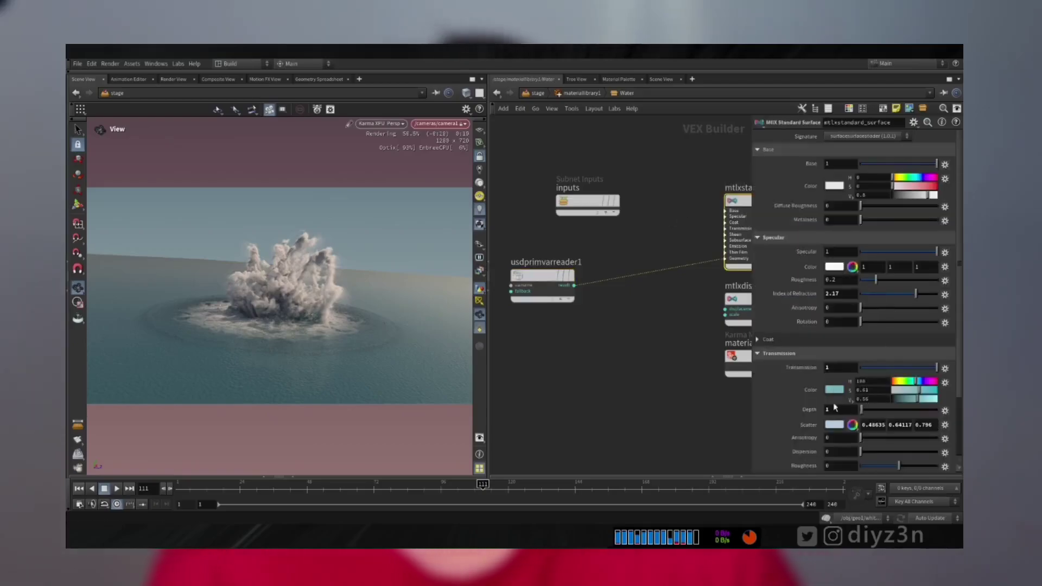
left_click(542, 278)
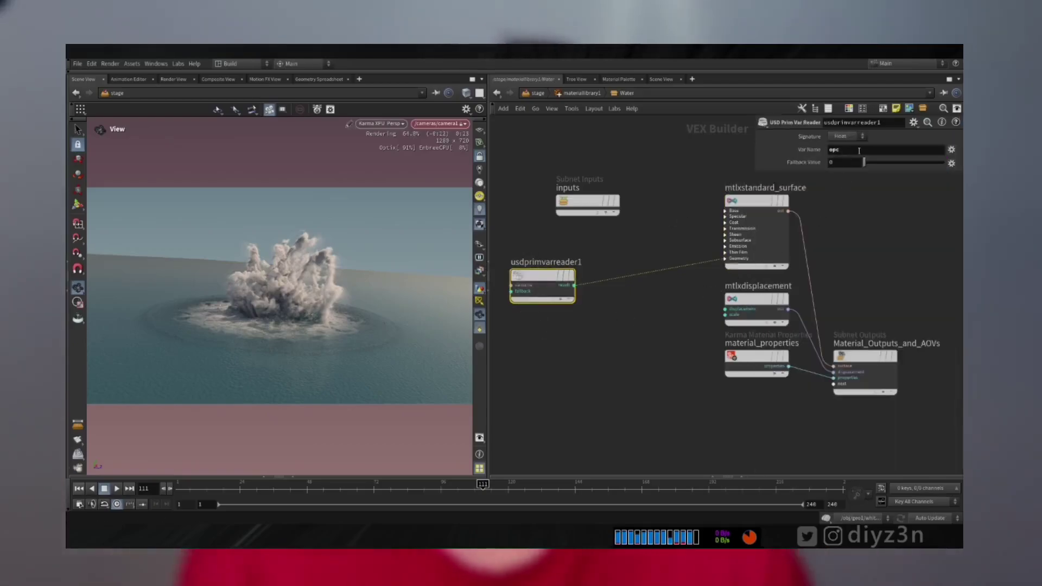